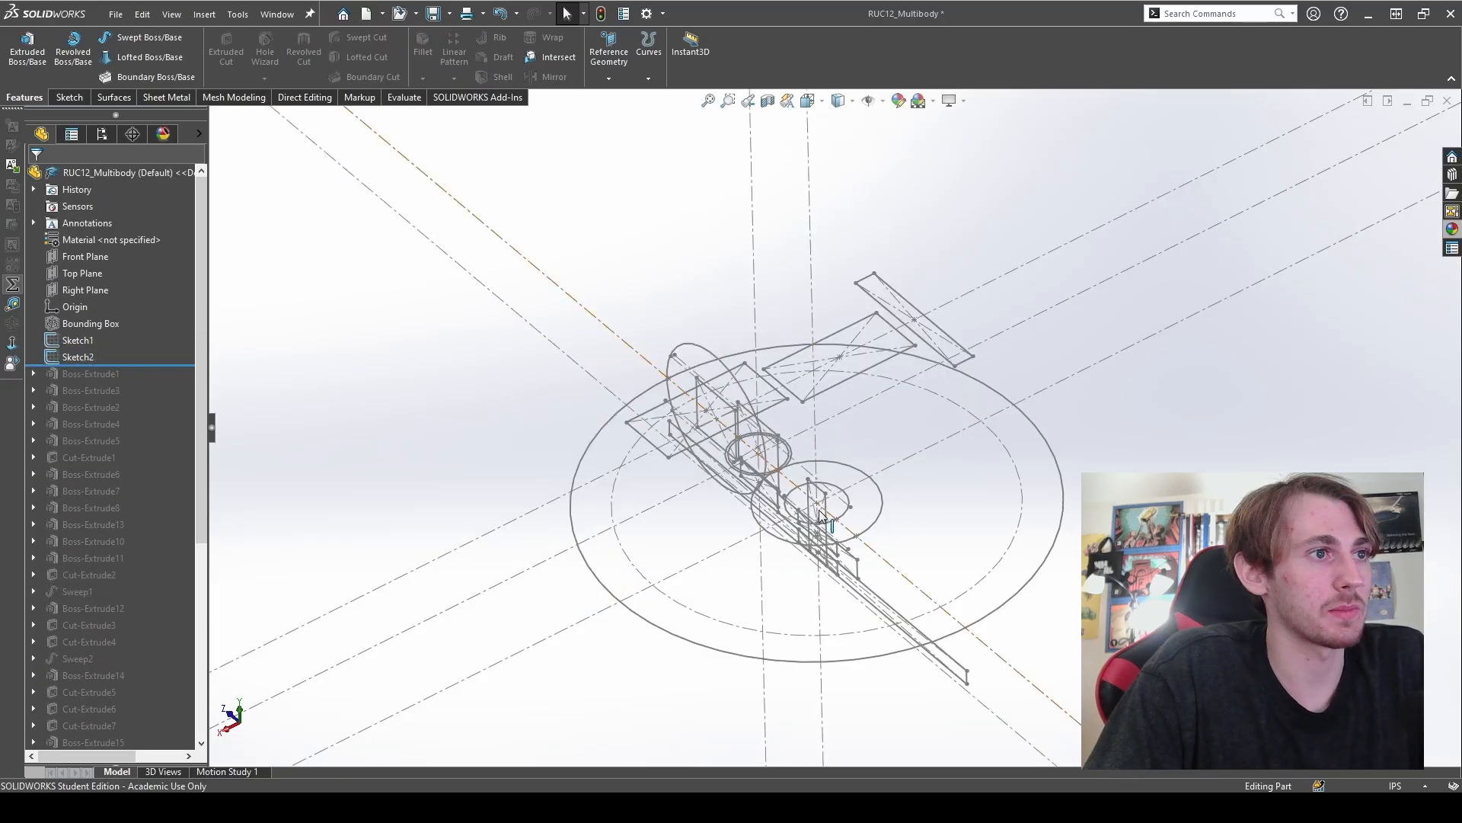
- Open the top-view layout sketch, Sketch1, for editing
{"action": "middle_click_drag", "start_coordinate": [787, 489], "coordinate": [955, 570]}
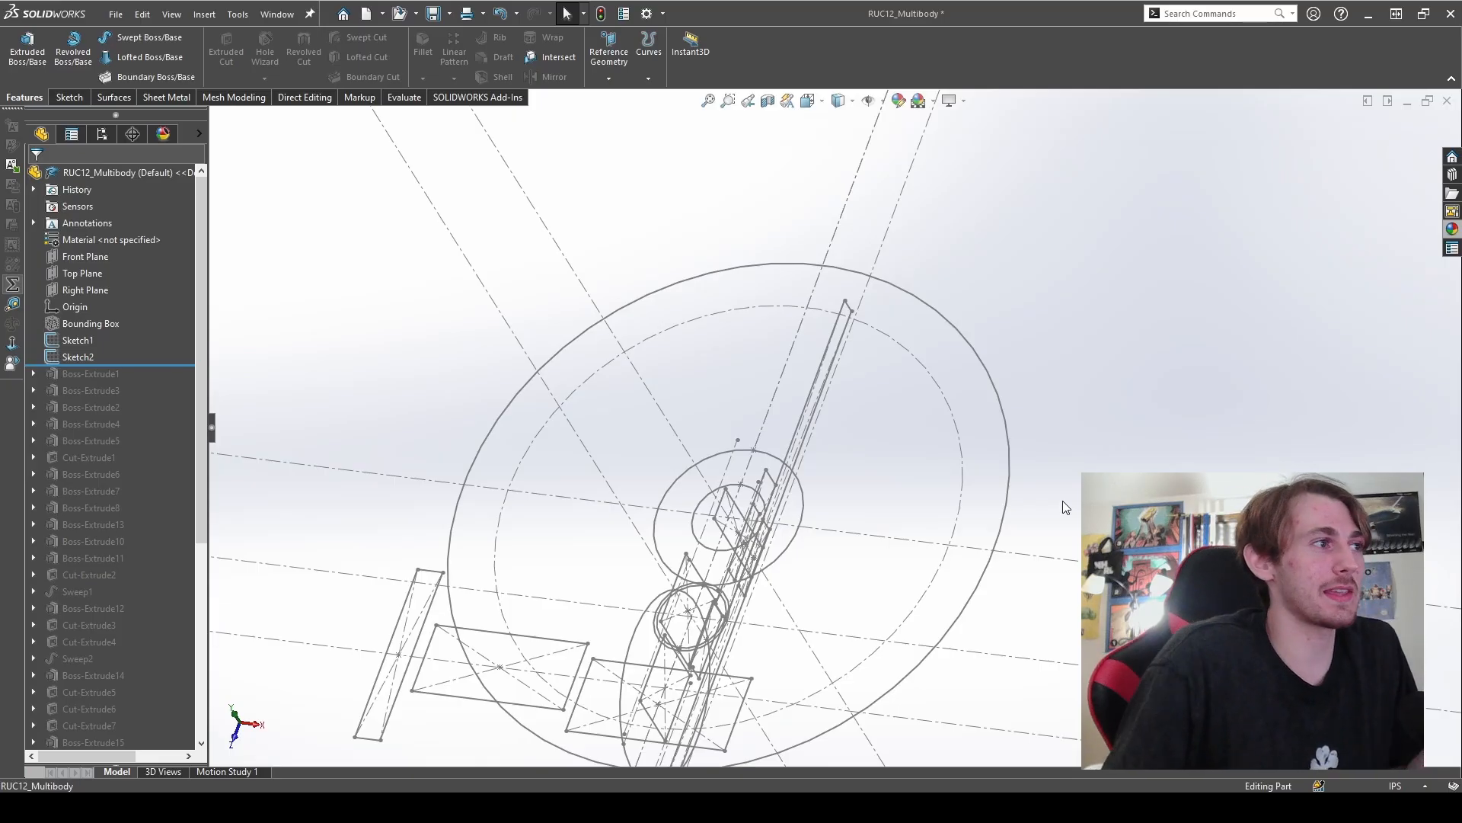
{"action": "middle_click_drag", "start_coordinate": [750, 511], "coordinate": [717, 618]}
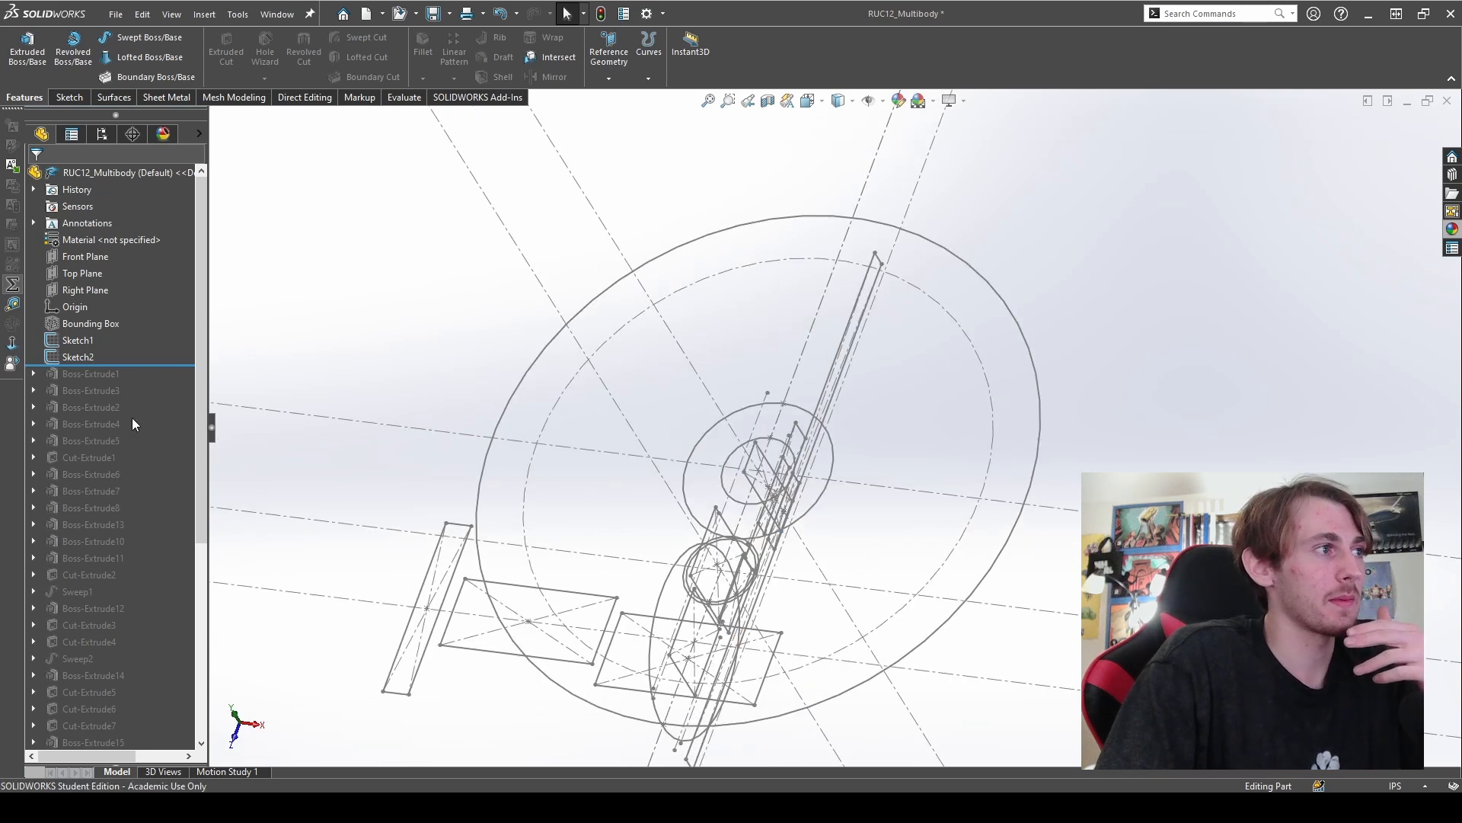
{"action": "scroll", "coordinate": [114, 383], "scroll_direction": "down", "scroll_amount": 3}
{"action": "scroll", "coordinate": [107, 374], "scroll_direction": "up", "scroll_amount": 3}
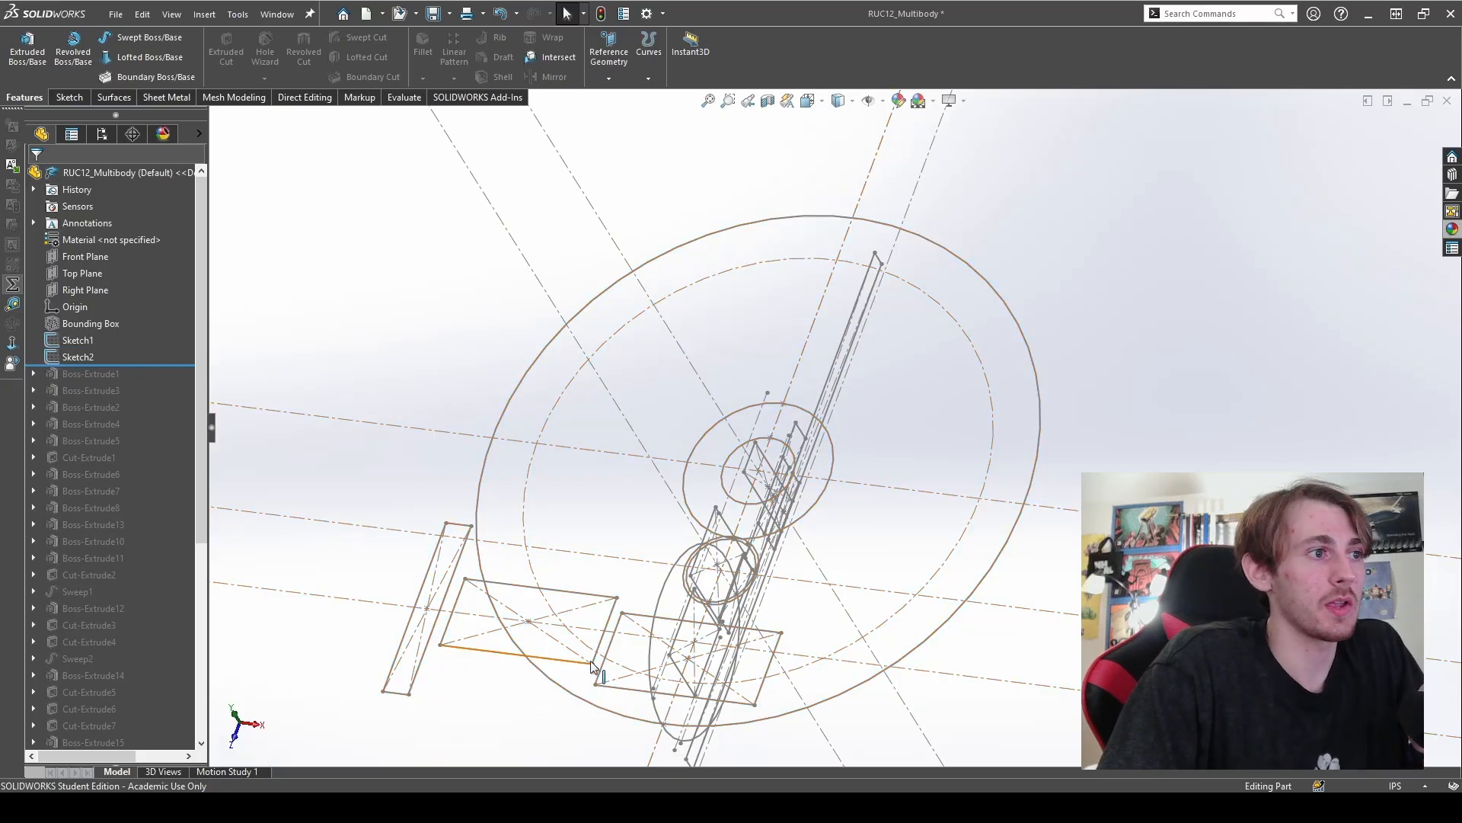
{"action": "scroll", "coordinate": [879, 647], "scroll_direction": "up", "scroll_amount": 1}
{"action": "scroll", "coordinate": [877, 647], "scroll_direction": "down", "scroll_amount": 1}
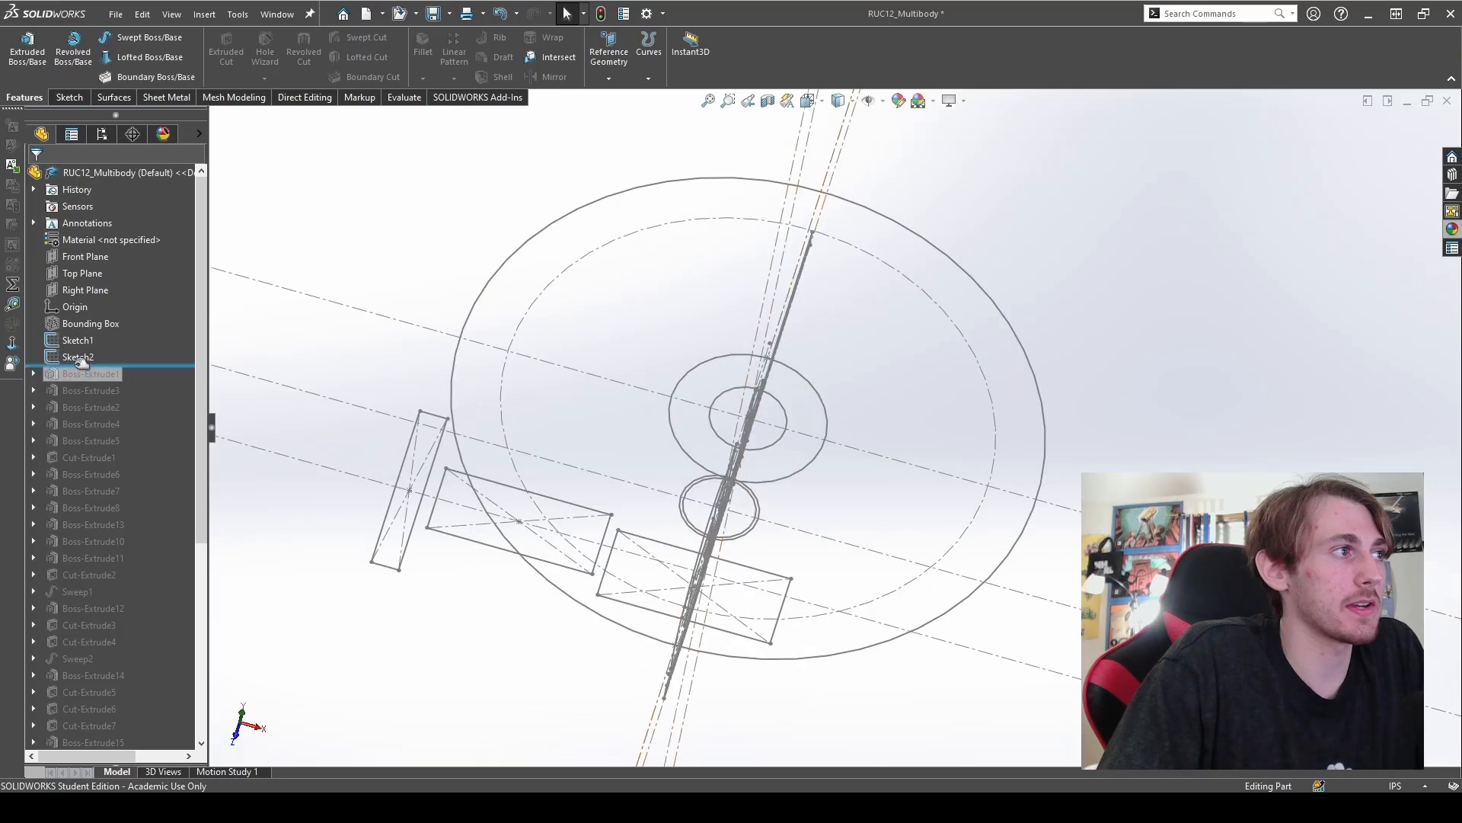
{"action": "left_click", "coordinate": [74, 344]}
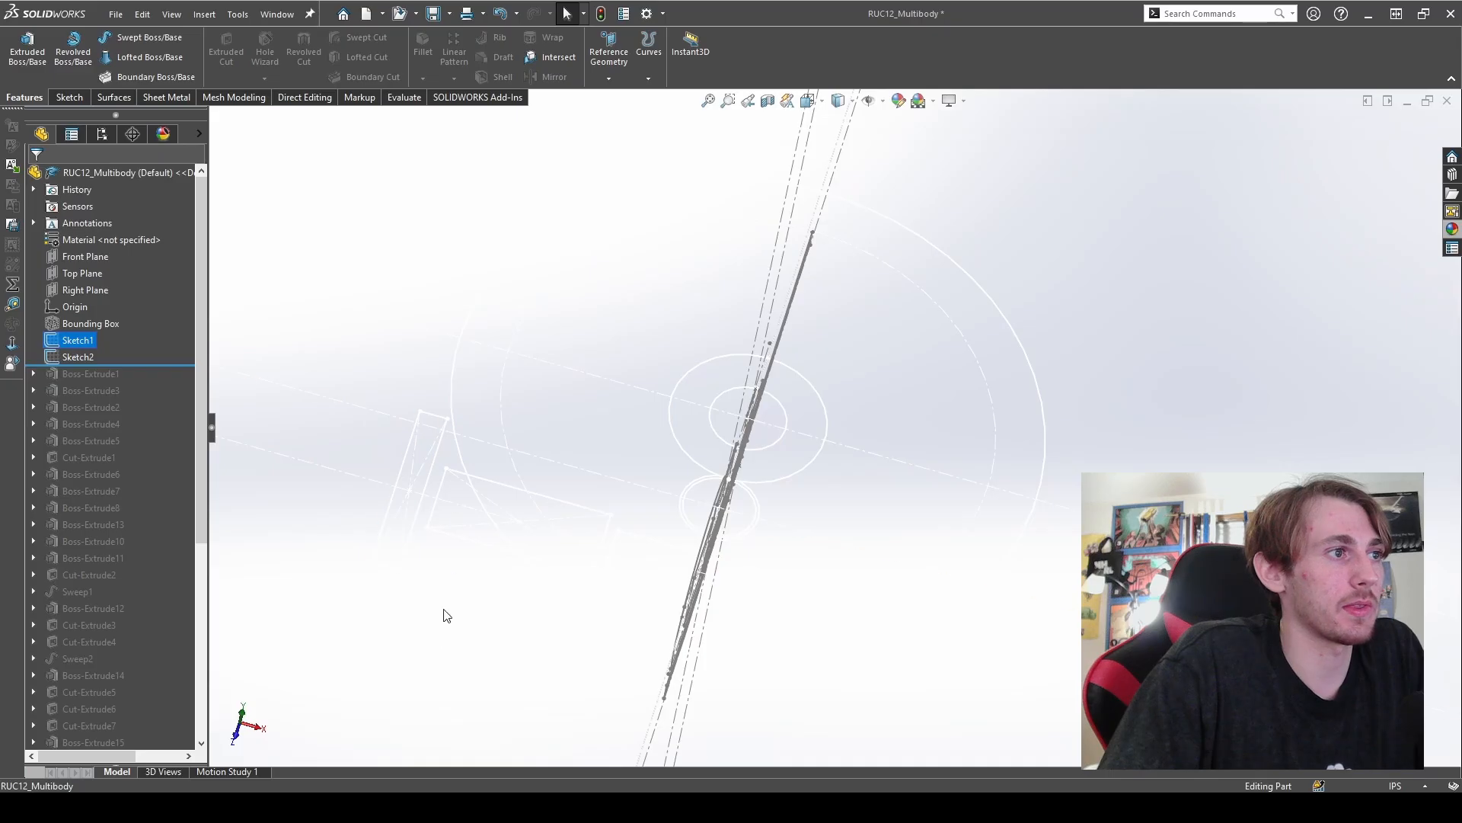
{"action": "left_click", "coordinate": [444, 614]}
{"action": "left_click", "coordinate": [75, 329]}
{"action": "double_click", "coordinate": [77, 344]}
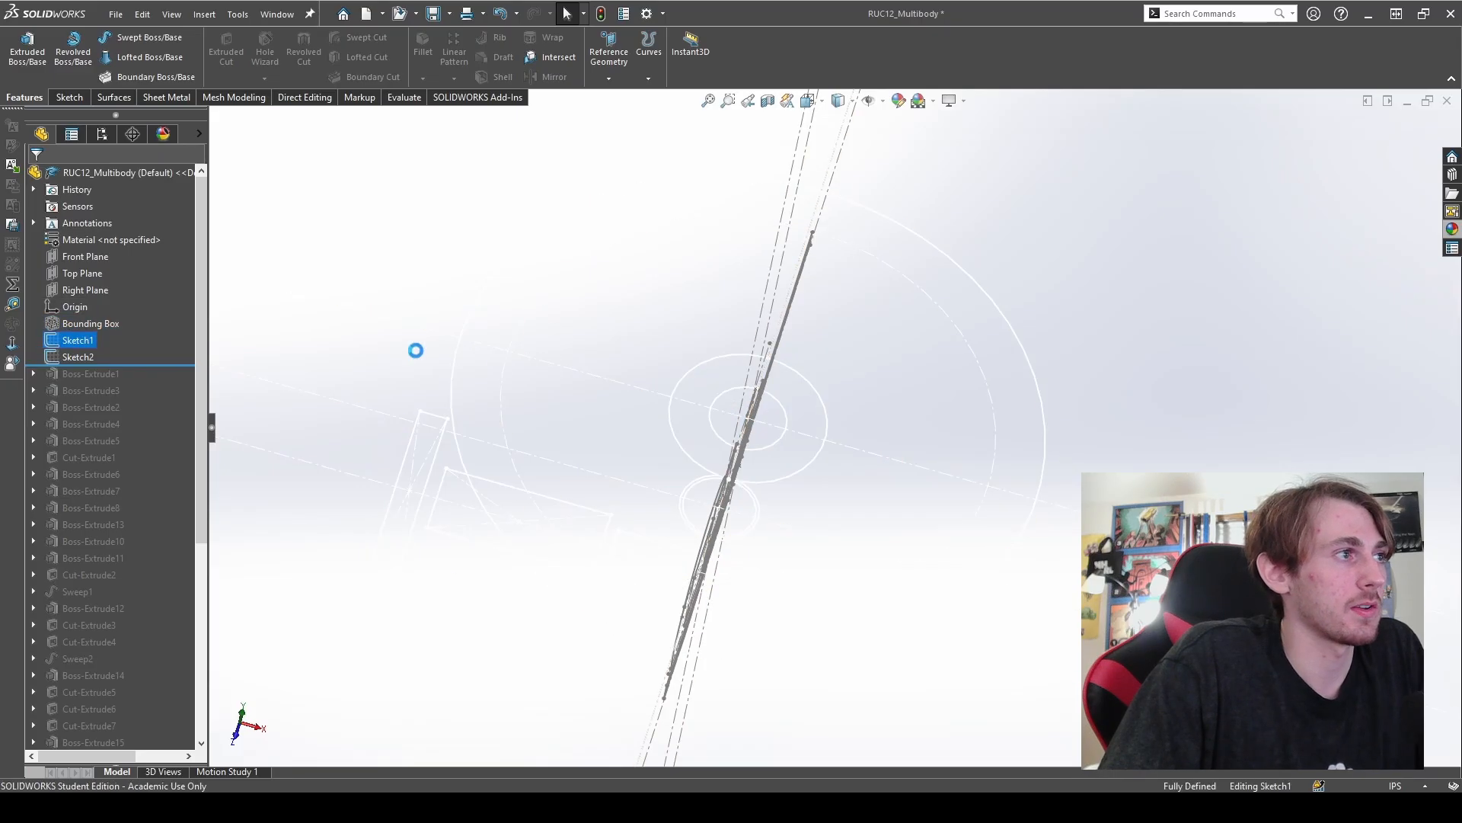
- Examine the circles, rectangles and dimensions in the top-view layout sketch, and exit it without changes
{"action": "scroll", "coordinate": [1054, 670], "scroll_direction": "up", "scroll_amount": 1}
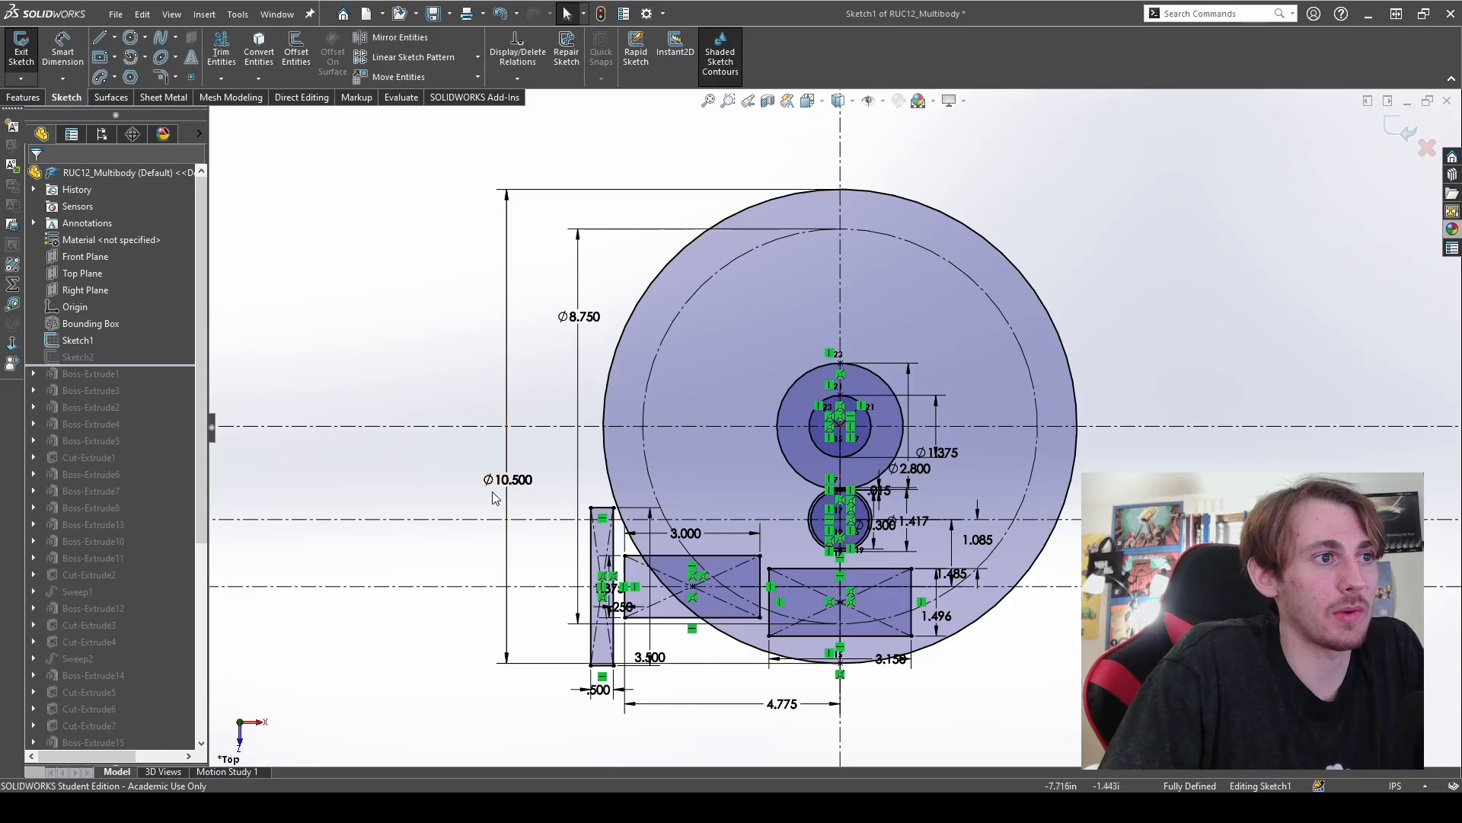
{"action": "scroll", "coordinate": [791, 699], "scroll_direction": "down", "scroll_amount": 1}
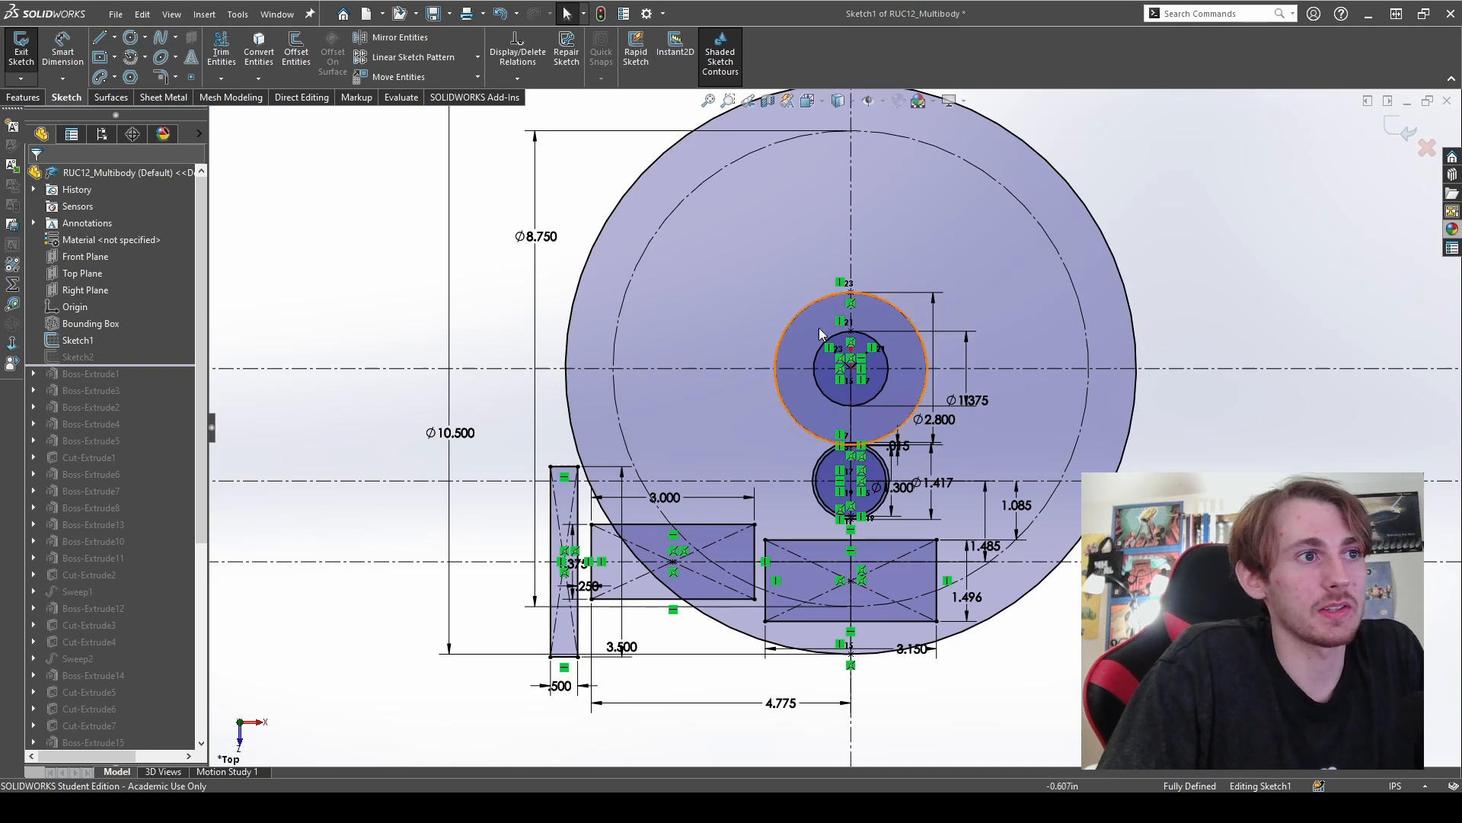
{"action": "scroll", "coordinate": [882, 437], "scroll_direction": "down", "scroll_amount": 1}
{"action": "scroll", "coordinate": [887, 438], "scroll_direction": "down", "scroll_amount": 4}
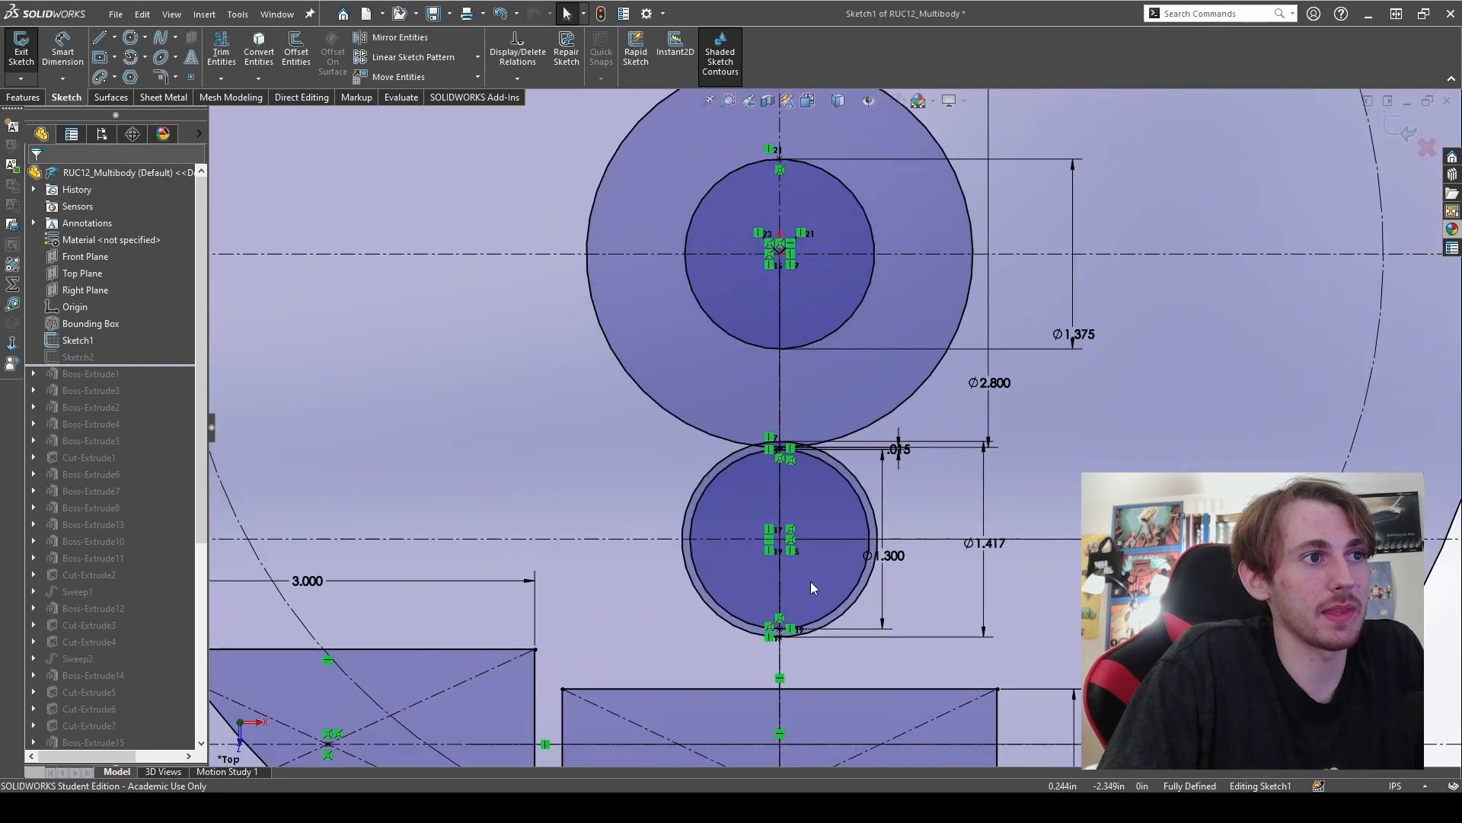
{"action": "scroll", "coordinate": [888, 452], "scroll_direction": "up", "scroll_amount": 5}
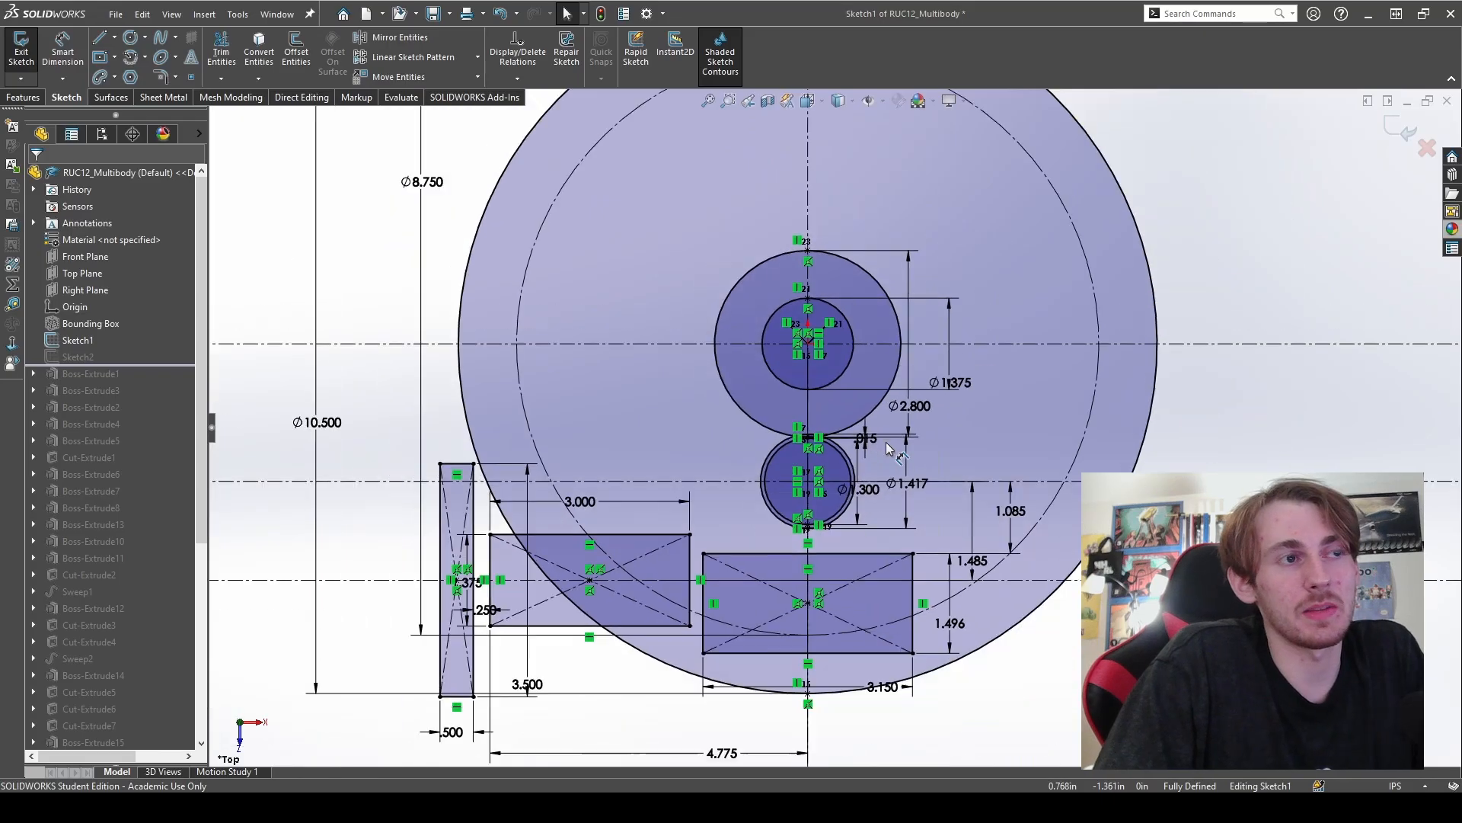
{"action": "scroll", "coordinate": [916, 215], "scroll_direction": "up", "scroll_amount": 1}
{"action": "scroll", "coordinate": [915, 236], "scroll_direction": "down", "scroll_amount": 1}
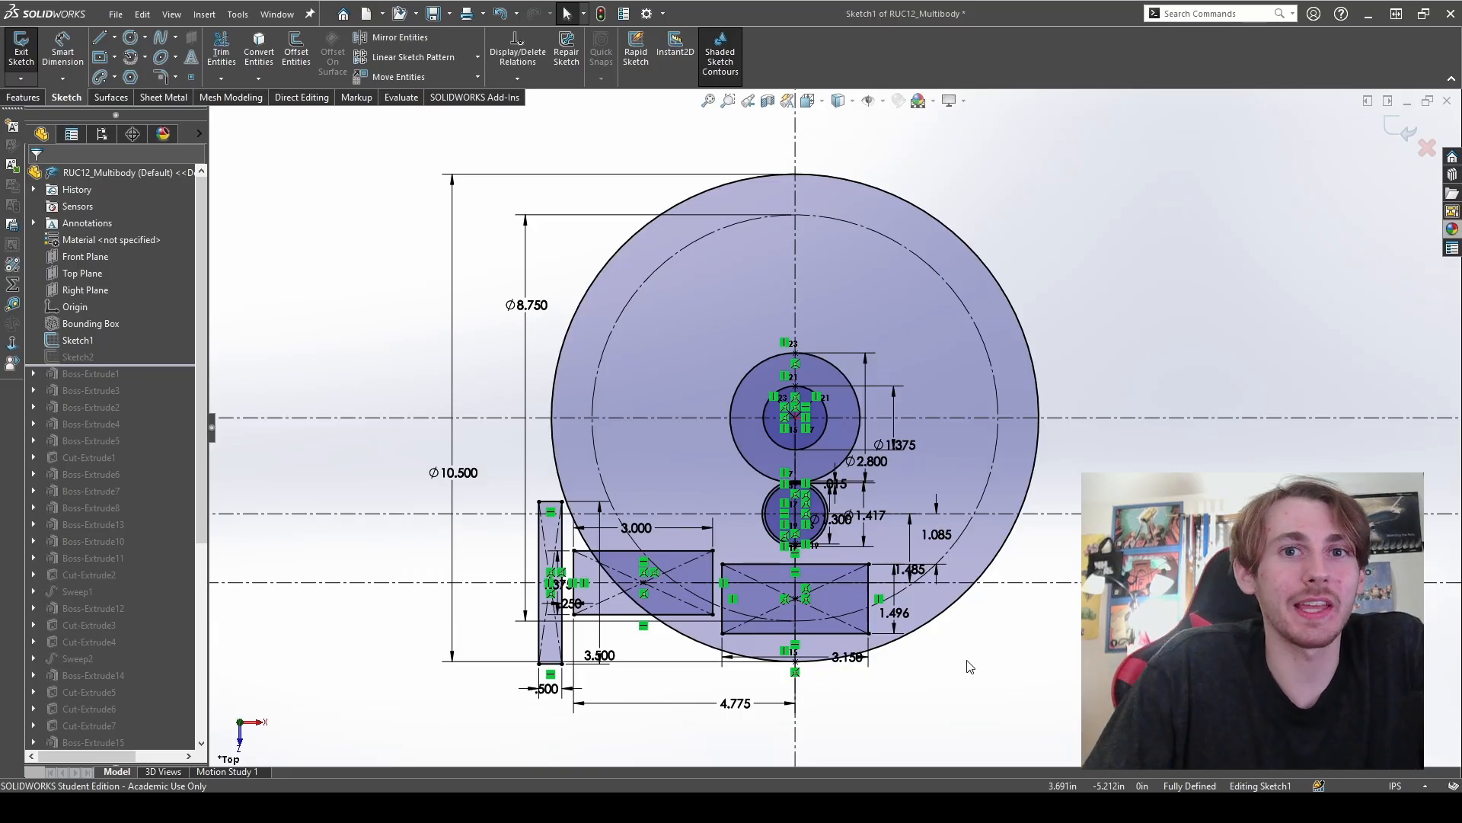
{"action": "left_click", "coordinate": [21, 47]}
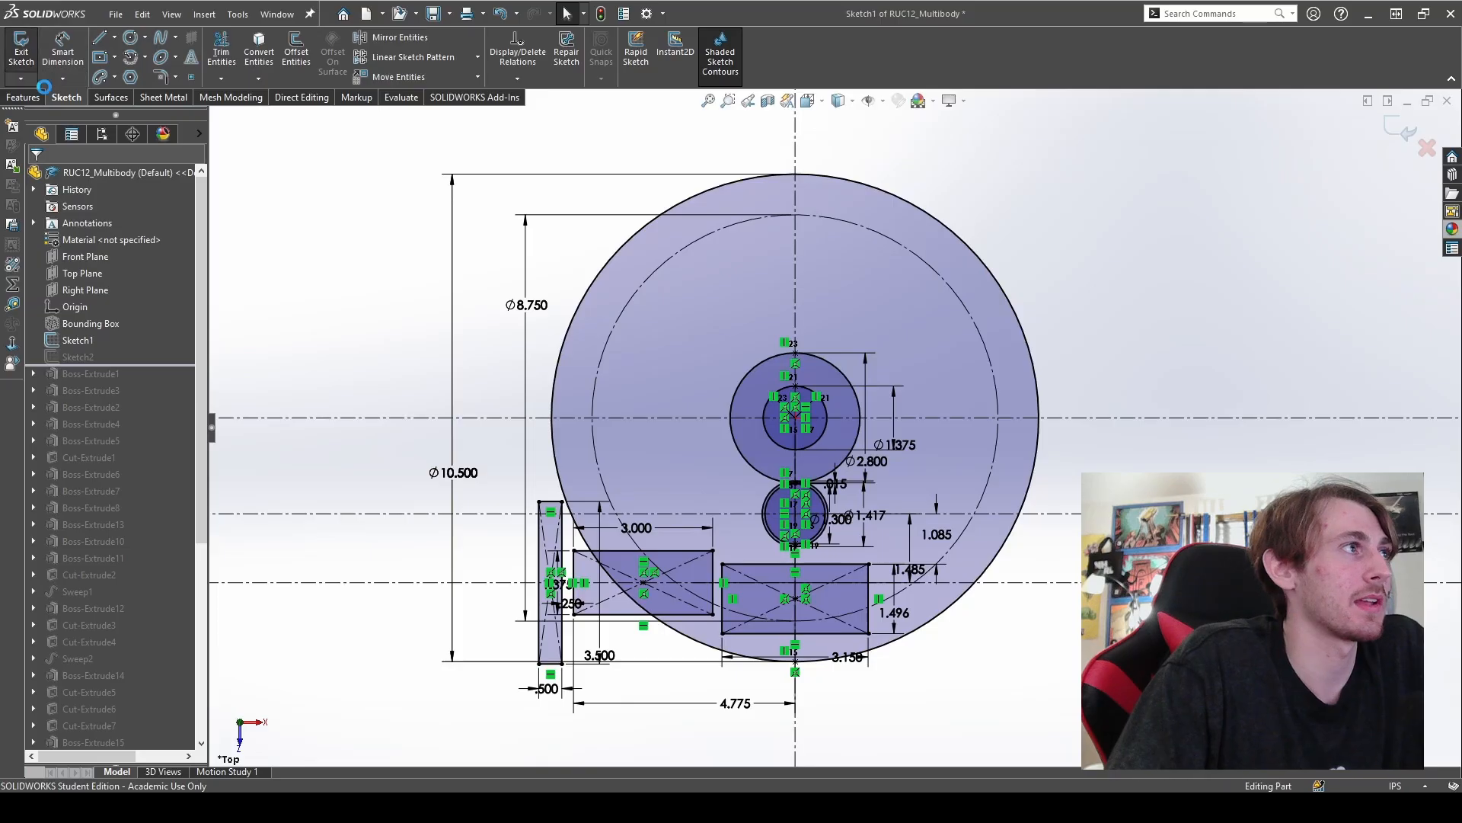
- Switch to the Right view and open the side-view layout sketch, Sketch2, for editing
{"action": "mouse_move", "coordinate": [626, 508]}
{"action": "middle_mouse_down"}
{"action": "mouse_move", "coordinate": [565, 173]}
{"action": "mouse_move", "coordinate": [516, 277]}
{"action": "middle_mouse_up"}
{"action": "key", "text": "space"}
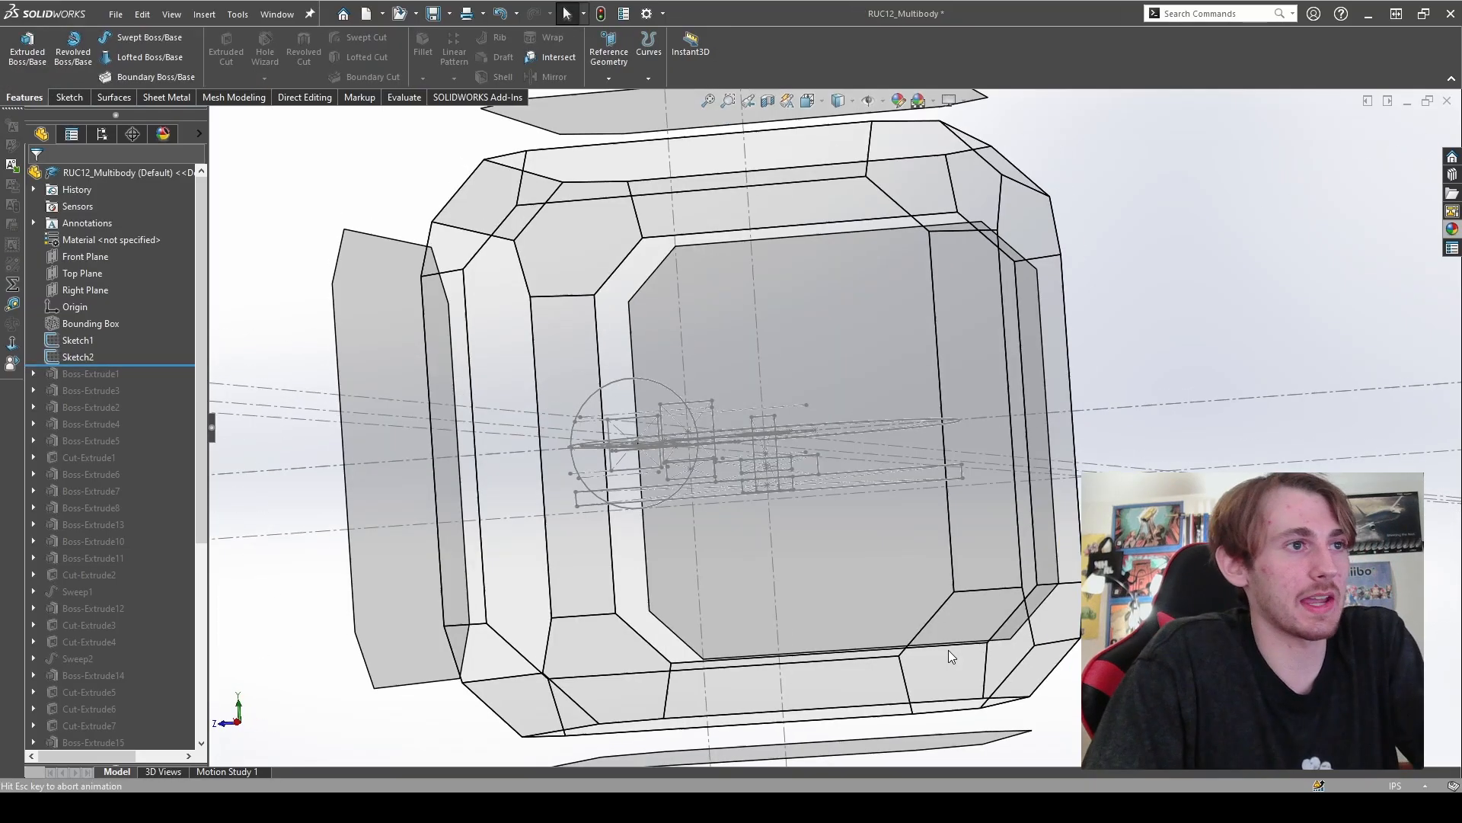
{"action": "left_click", "coordinate": [600, 582]}
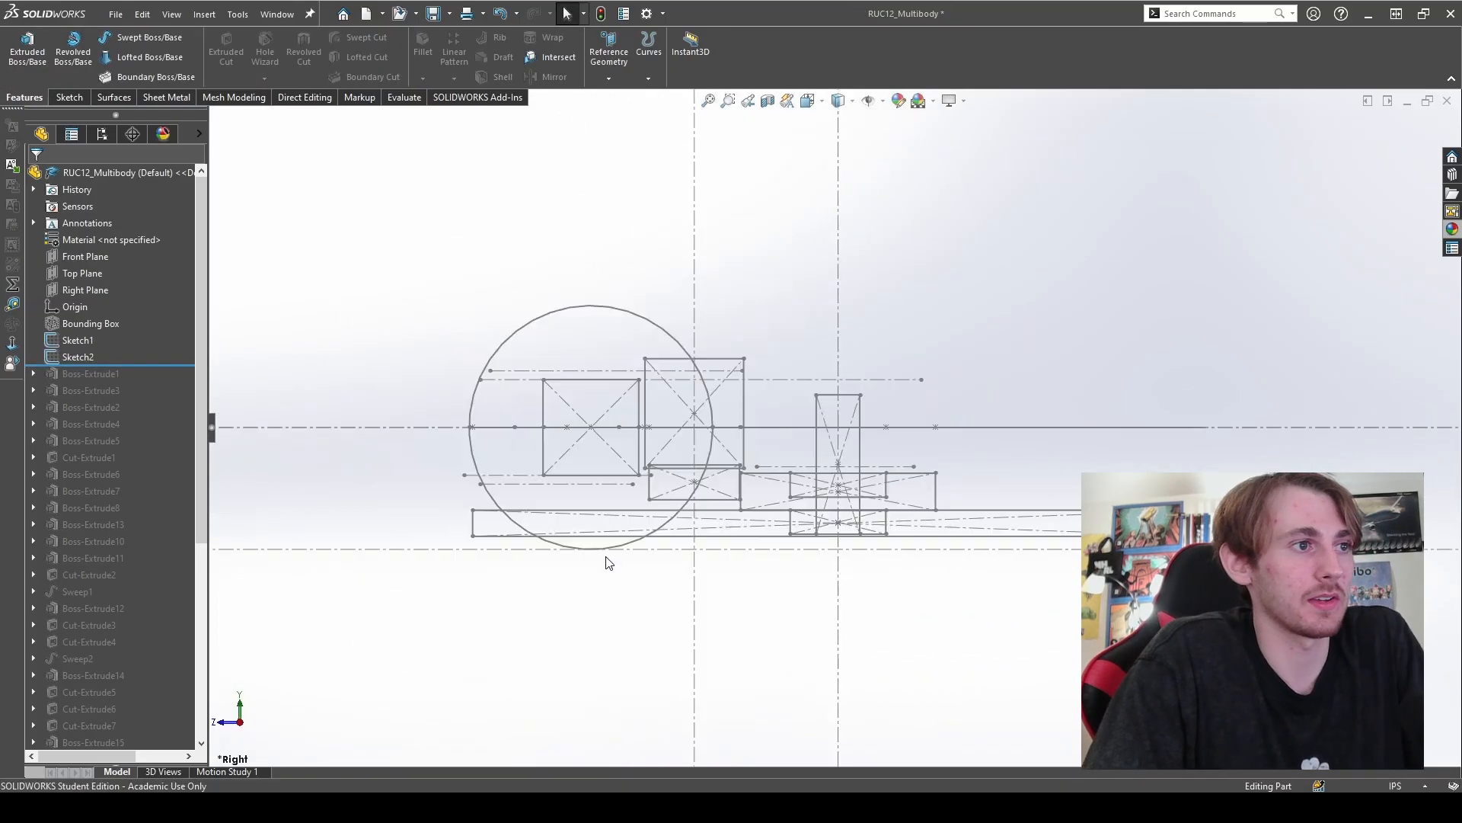
{"action": "left_click", "coordinate": [71, 357]}
{"action": "left_click", "coordinate": [90, 324]}
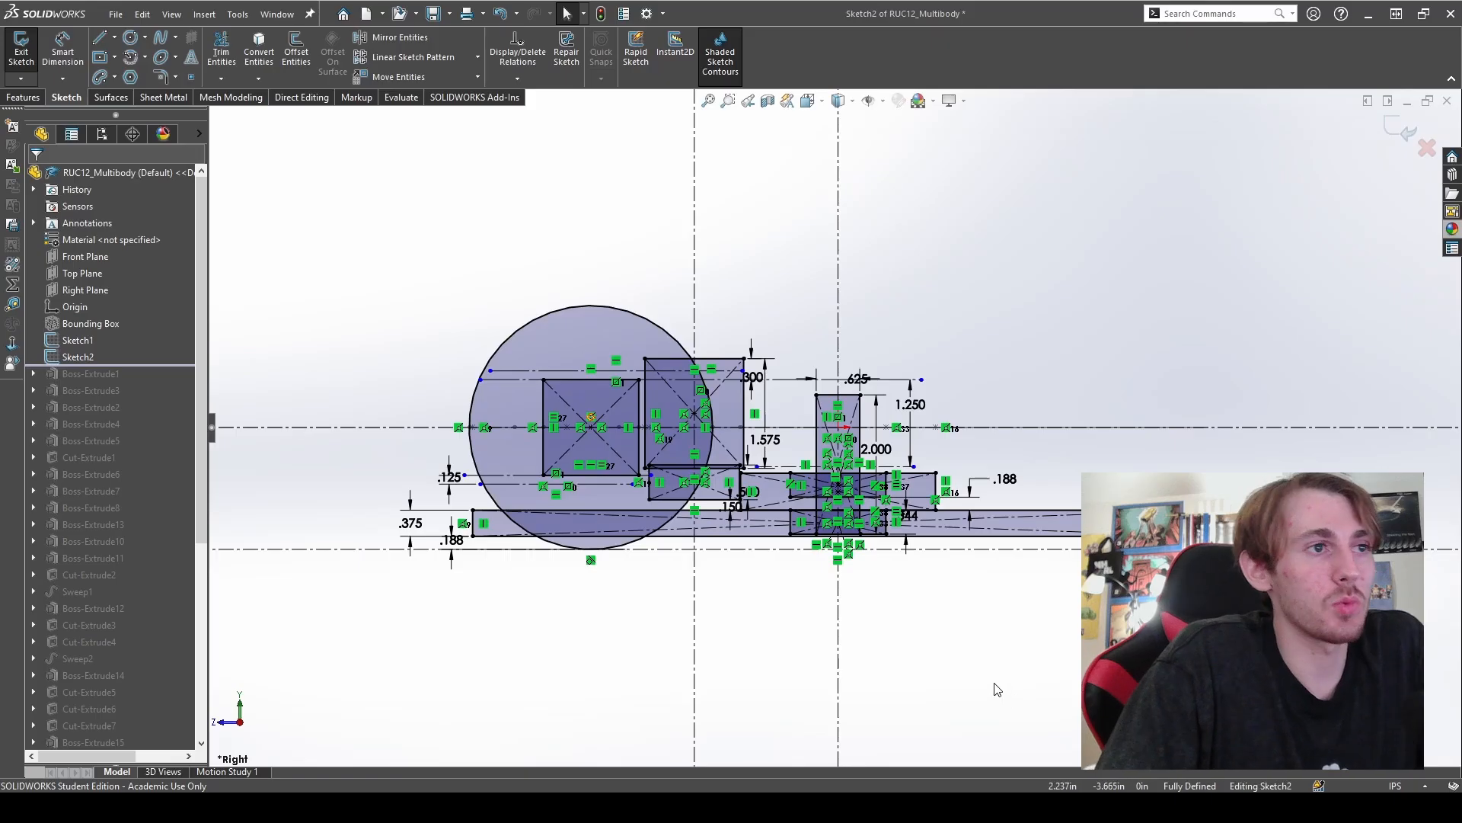
- Examine how the side-view layout sketch lines up with the top-view layout from several angles, and exit the sketch
{"action": "middle_click_drag", "start_coordinate": [939, 541], "coordinate": [780, 555]}
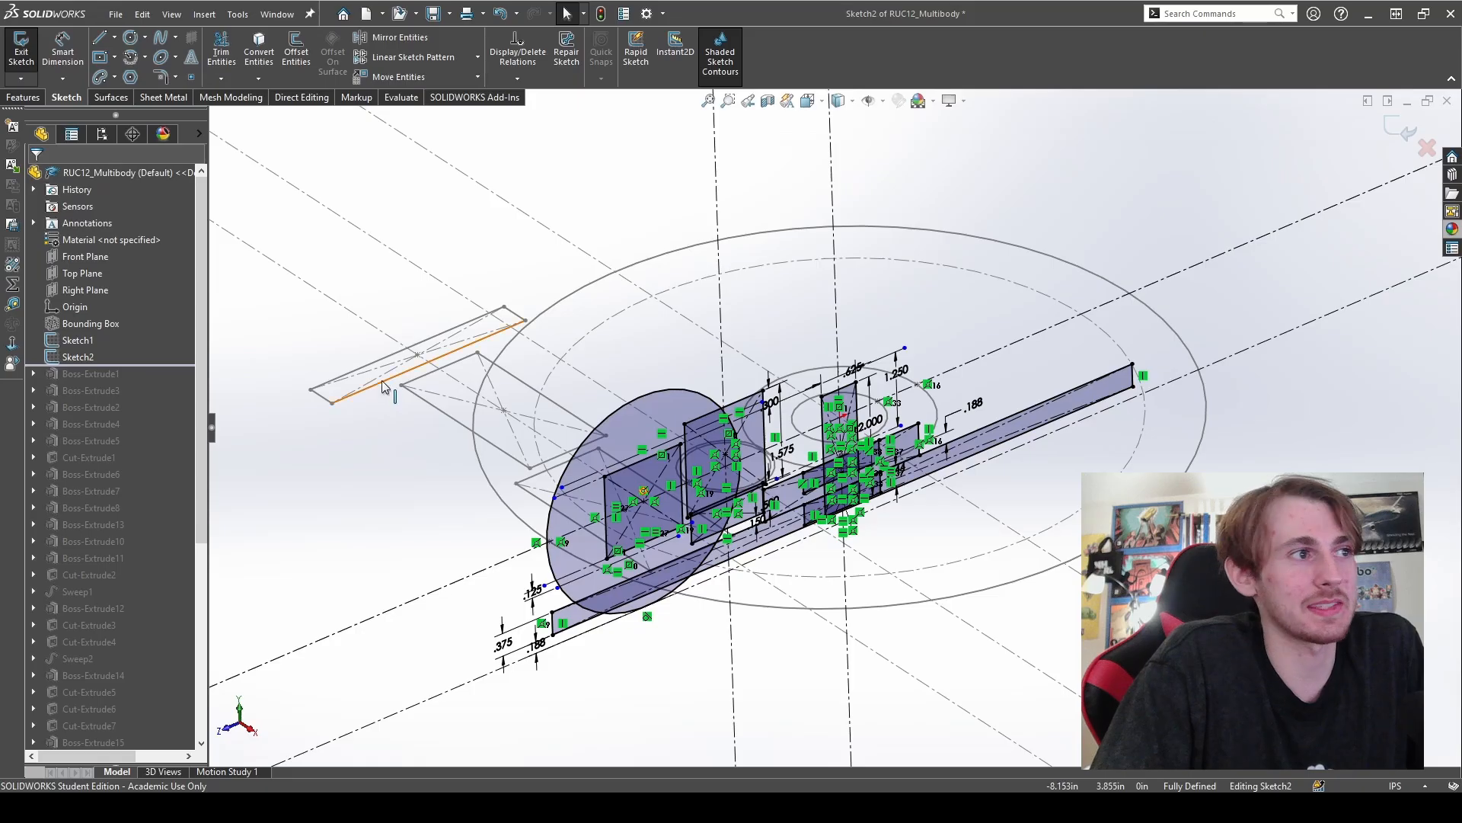
{"action": "scroll", "coordinate": [947, 515], "scroll_direction": "up", "scroll_amount": 1}
{"action": "scroll", "coordinate": [947, 516], "scroll_direction": "down", "scroll_amount": 1}
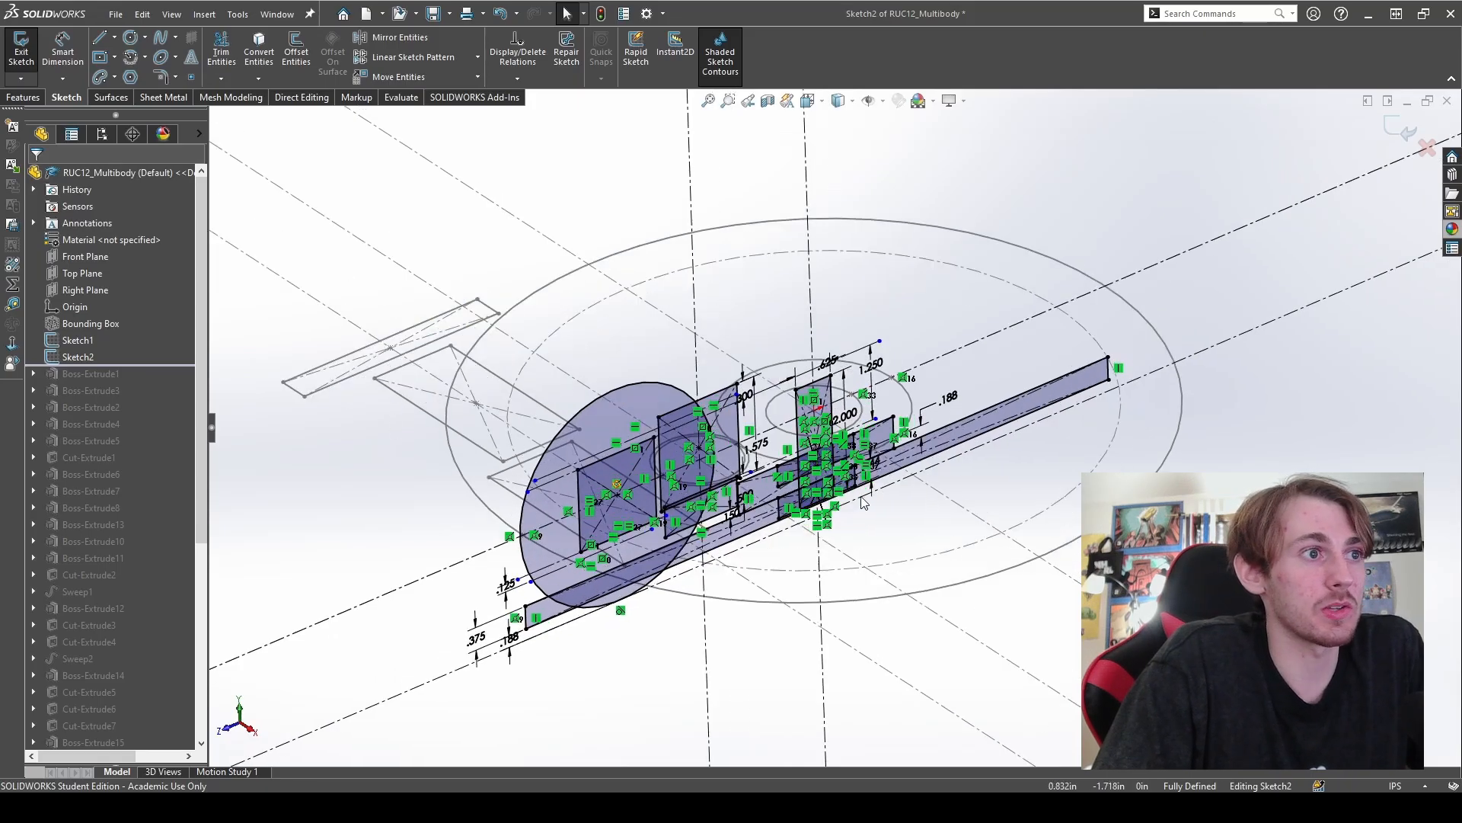
{"action": "mouse_move", "coordinate": [840, 516]}
{"action": "middle_mouse_down"}
{"action": "mouse_move", "coordinate": [802, 421]}
{"action": "mouse_move", "coordinate": [830, 467]}
{"action": "middle_mouse_up"}
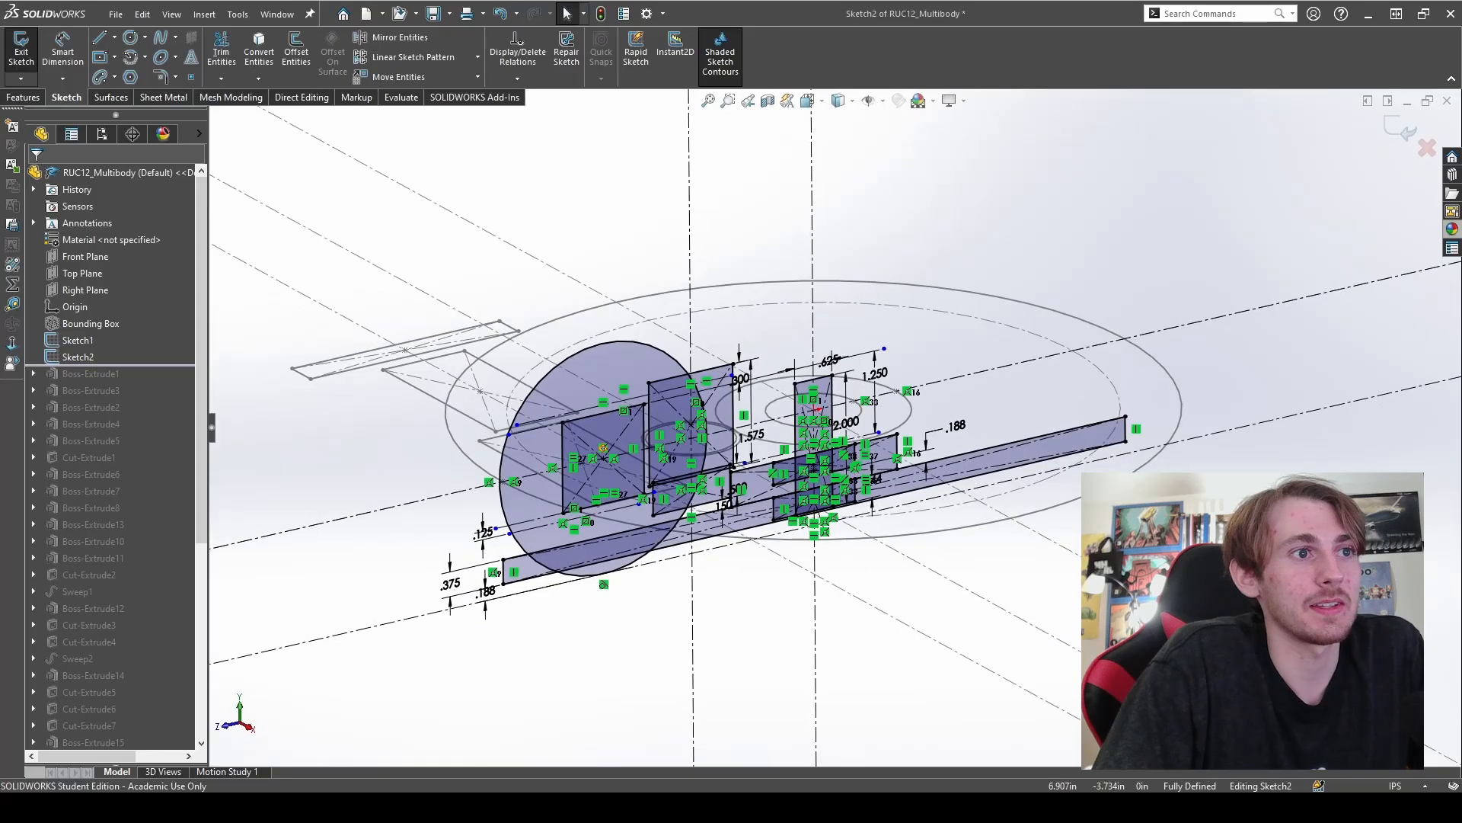
{"action": "mouse_move", "coordinate": [1009, 490]}
{"action": "middle_mouse_down"}
{"action": "mouse_move", "coordinate": [952, 374]}
{"action": "mouse_move", "coordinate": [820, 364]}
{"action": "mouse_move", "coordinate": [820, 396]}
{"action": "middle_mouse_up"}
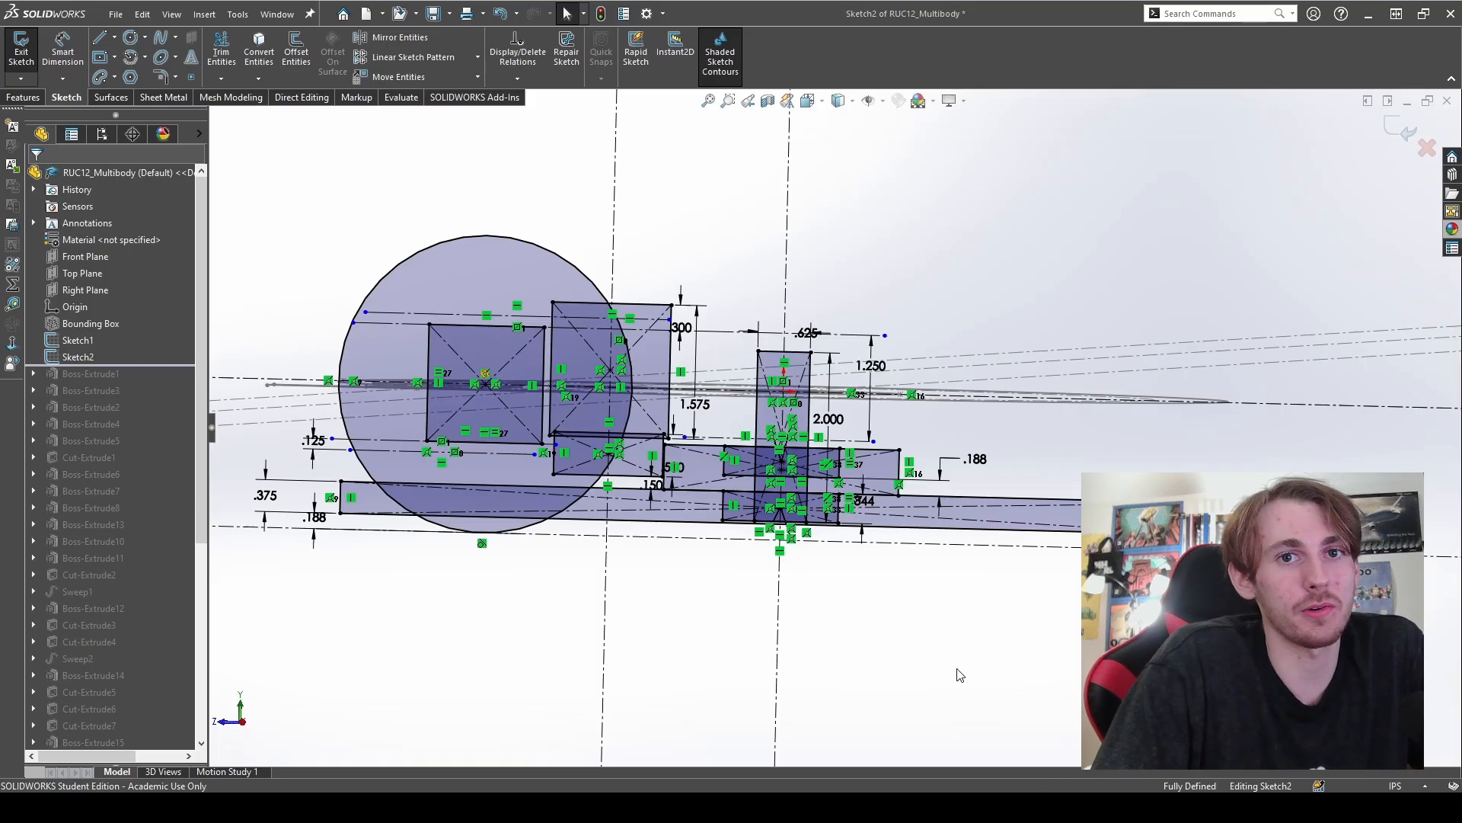
{"action": "left_click", "coordinate": [22, 52]}
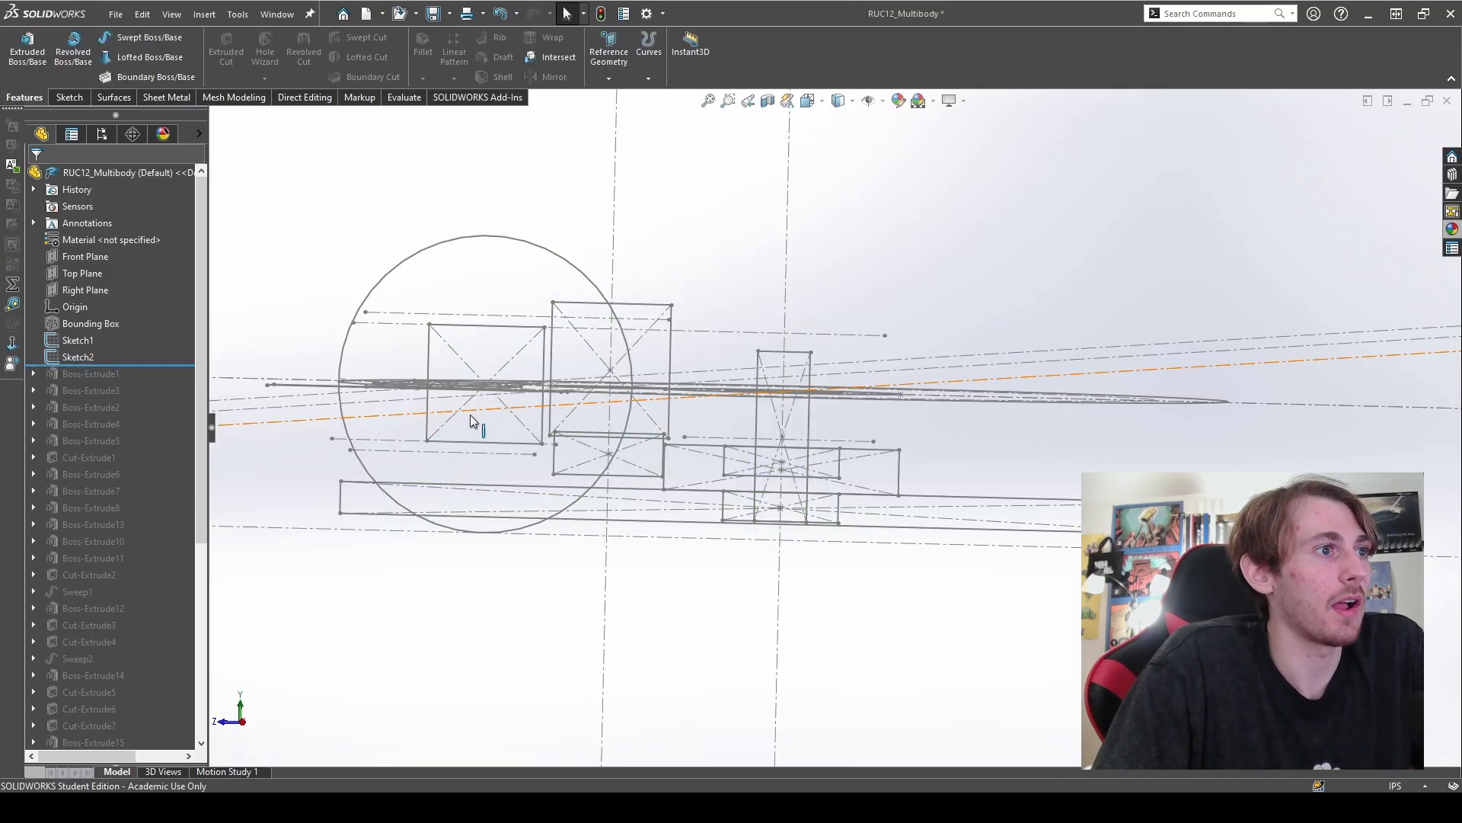
- Roll the feature history forward from the layout sketches to just after Boss-Extrude5
{"action": "middle_click_drag", "start_coordinate": [534, 366], "coordinate": [551, 509]}
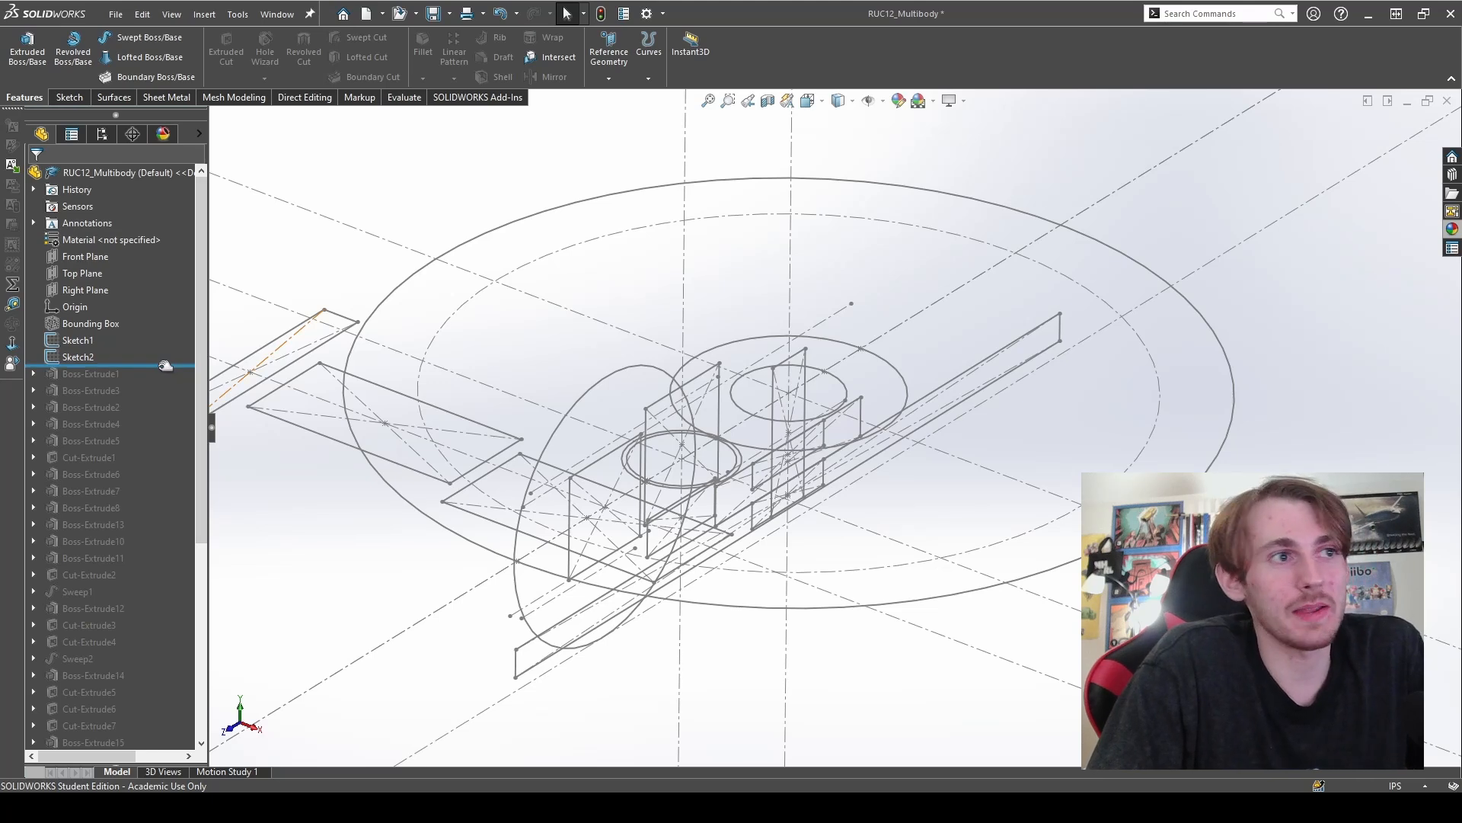
{"action": "left_click_drag", "start_coordinate": [165, 365], "coordinate": [163, 432]}
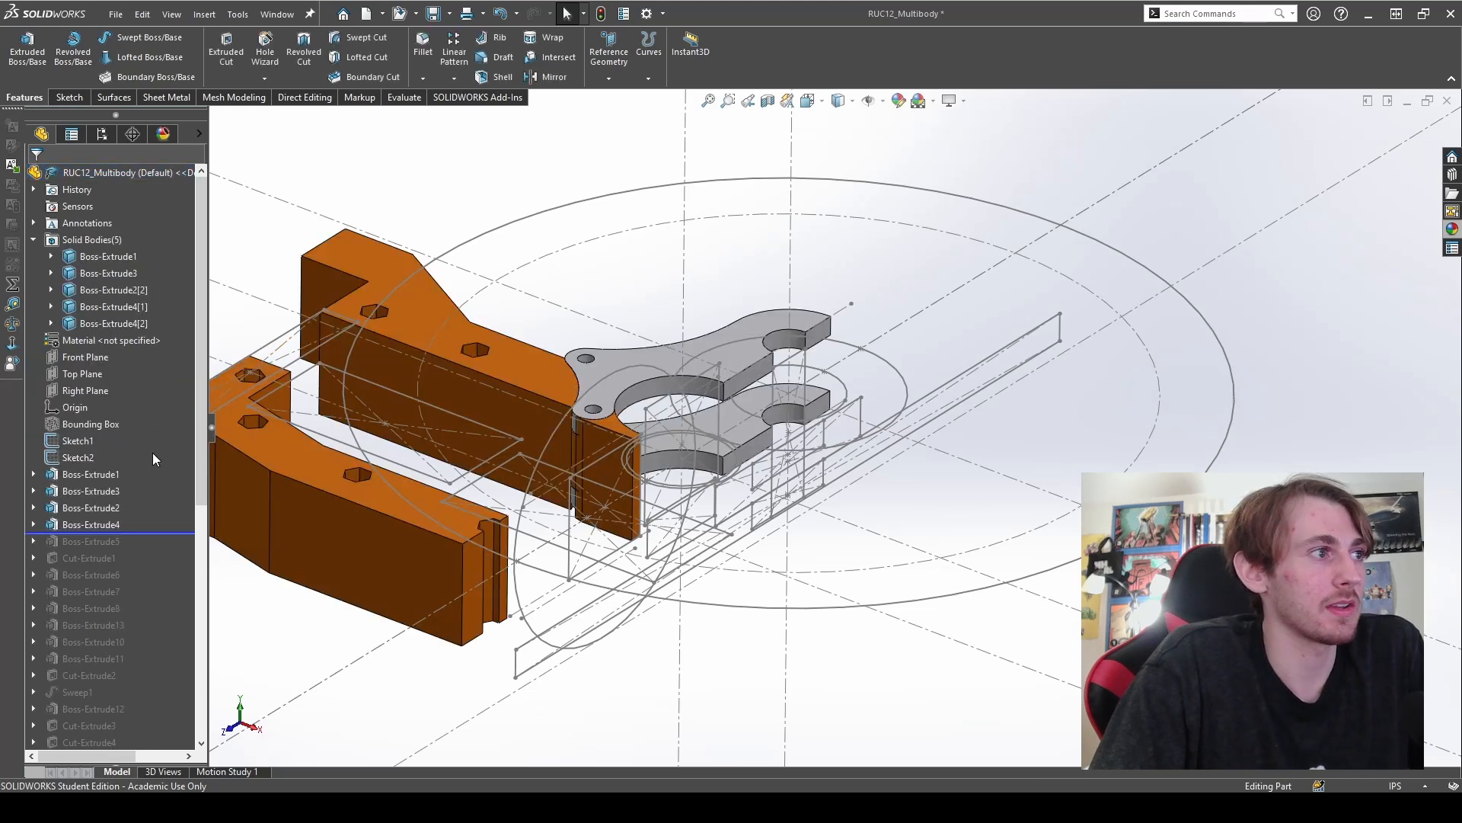
{"action": "scroll", "coordinate": [145, 468], "scroll_direction": "down", "scroll_amount": 1}
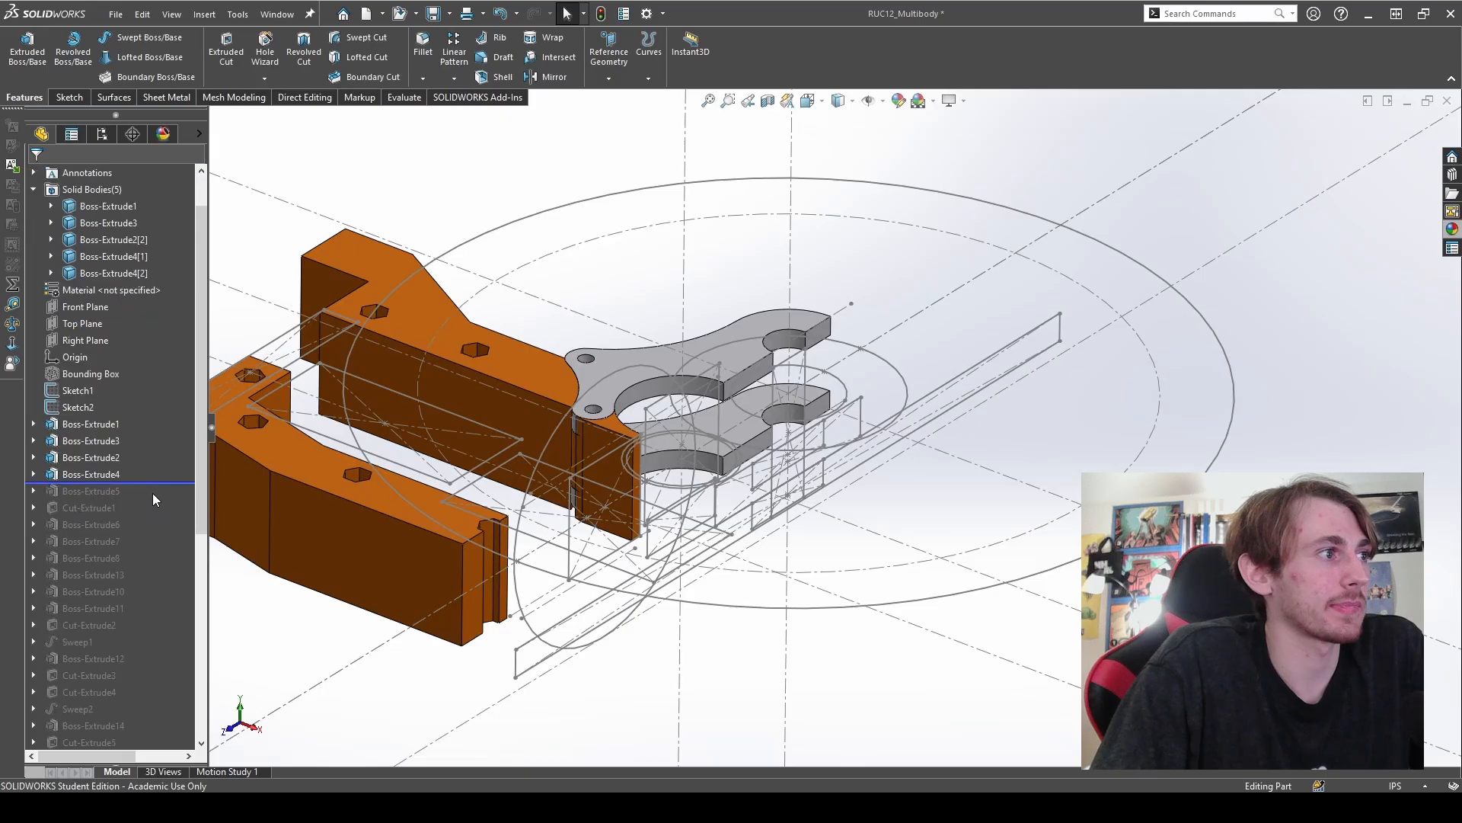
{"action": "left_click_drag", "start_coordinate": [161, 485], "coordinate": [162, 501]}
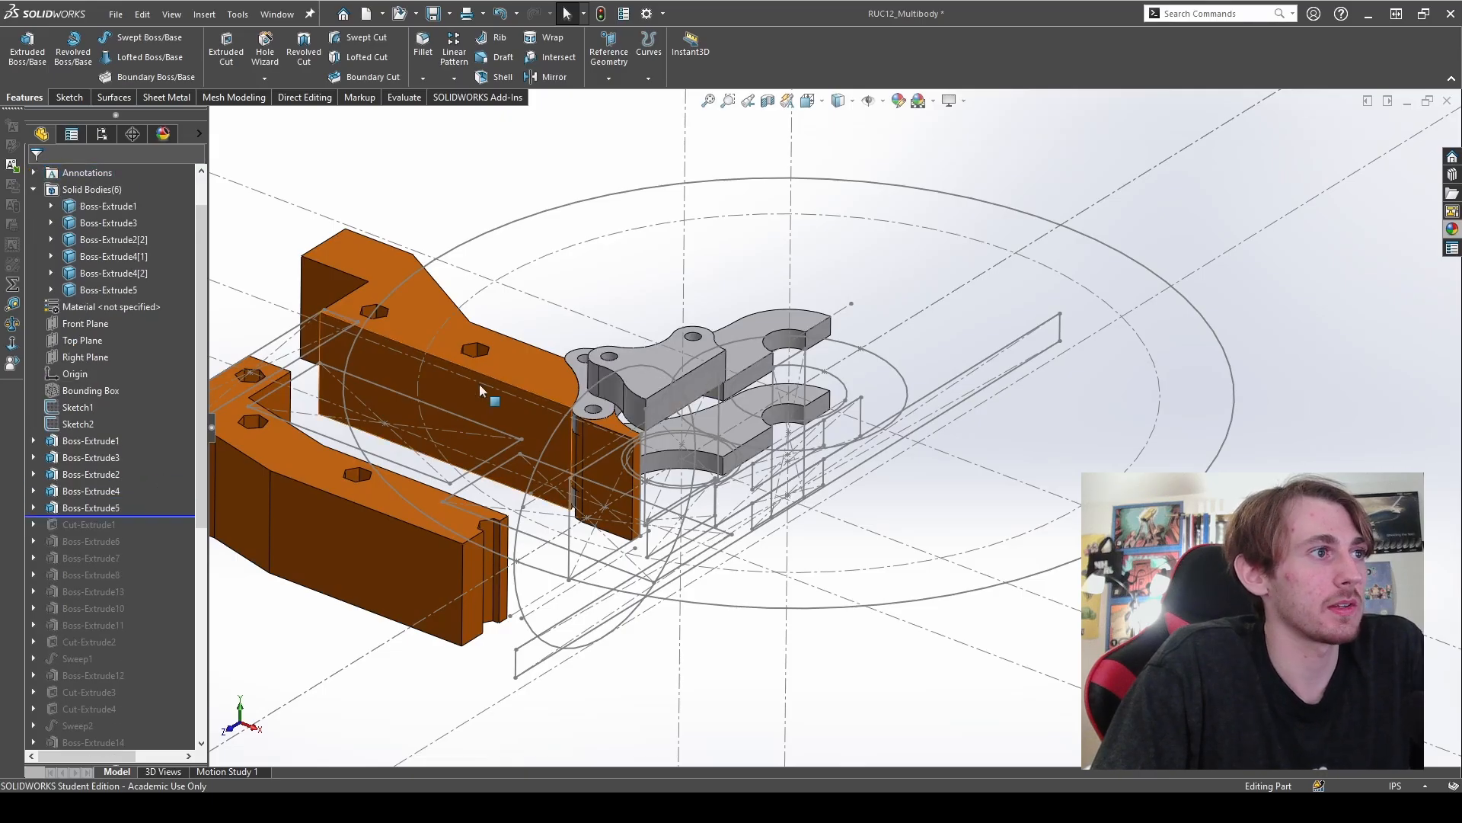
{"action": "scroll", "coordinate": [424, 585], "scroll_direction": "up", "scroll_amount": 1}
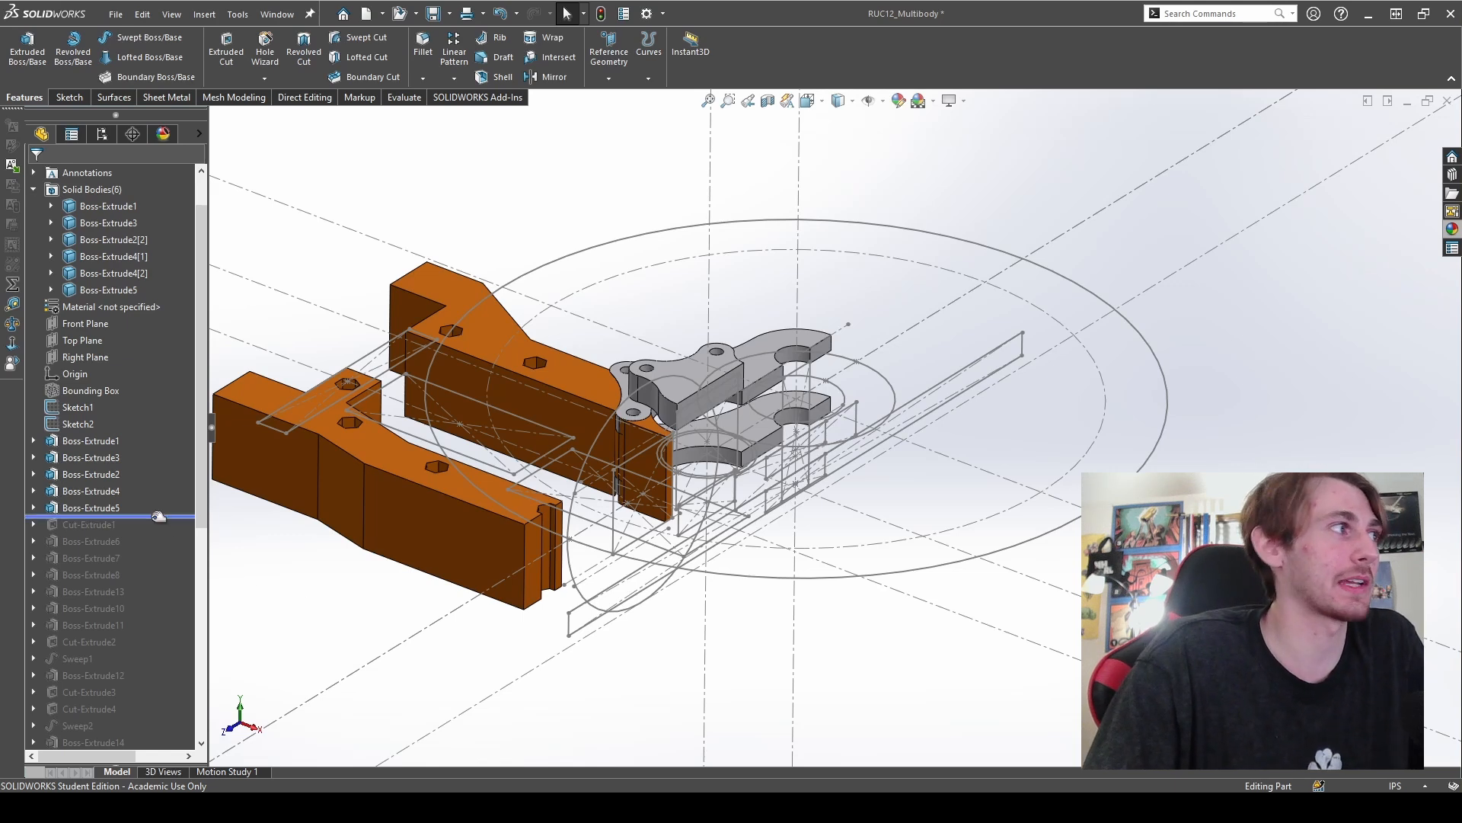
- Roll the feature history forward to just after Cut-Extrude14, before the mirror features, and inspect the built-up frame
{"action": "left_click_drag", "start_coordinate": [158, 517], "coordinate": [140, 667]}
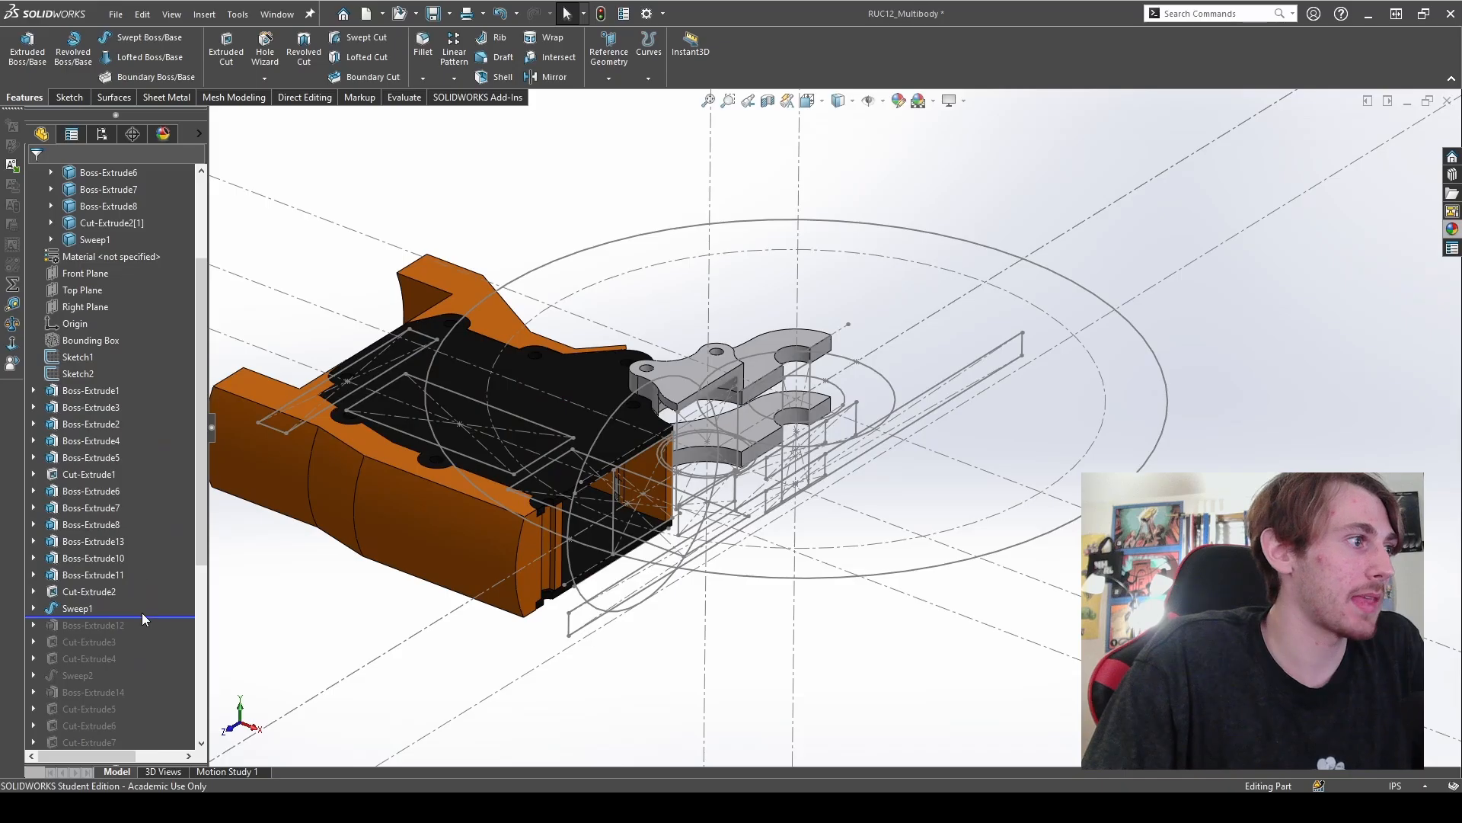
{"action": "left_click_drag", "start_coordinate": [149, 614], "coordinate": [160, 584]}
{"action": "middle_click_drag", "start_coordinate": [515, 391], "coordinate": [632, 396]}
{"action": "scroll", "coordinate": [1028, 501], "scroll_direction": "up", "scroll_amount": 2}
{"action": "scroll", "coordinate": [1064, 476], "scroll_direction": "down", "scroll_amount": 2}
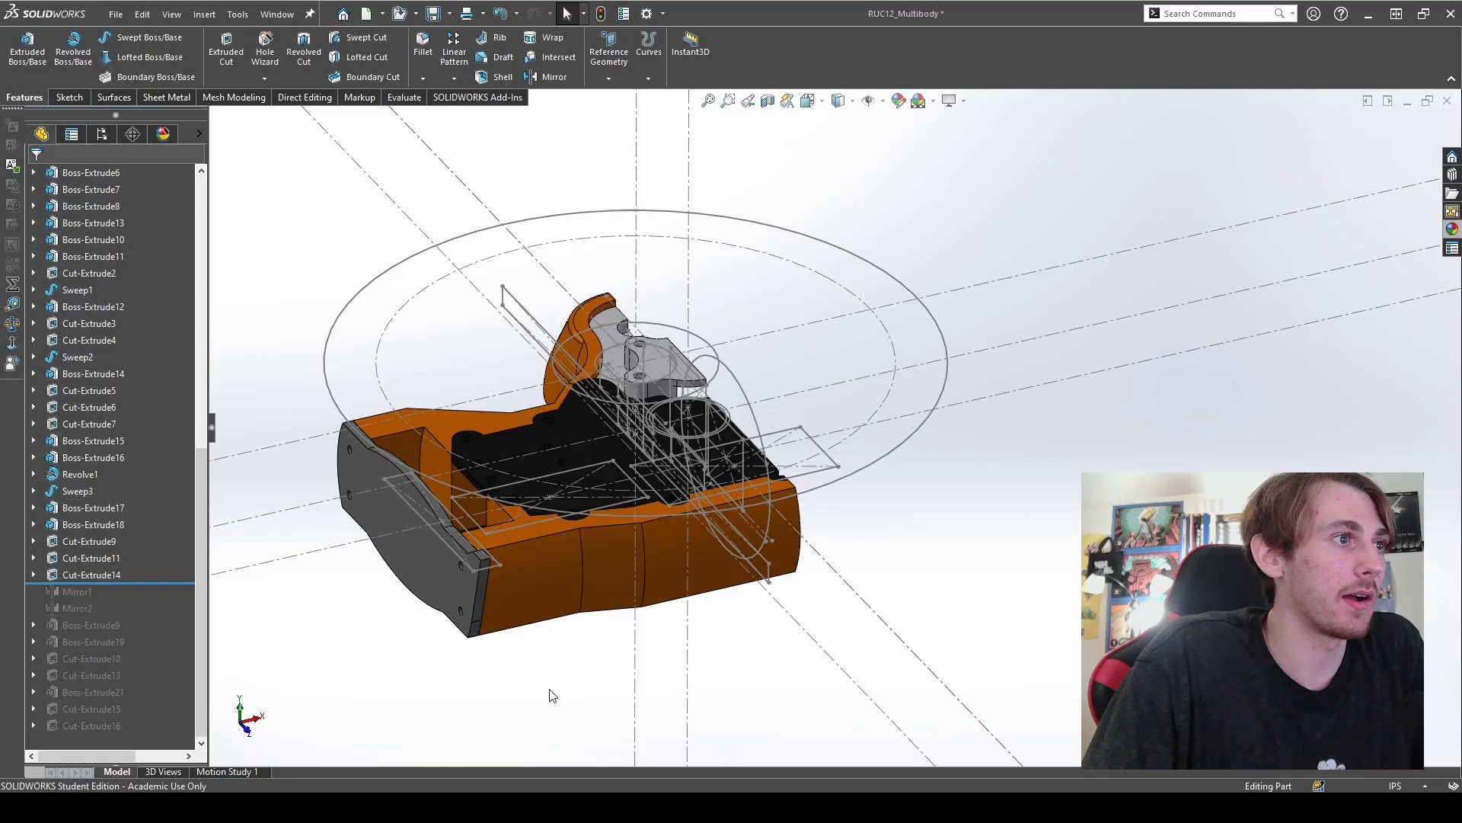
- Roll the feature history back to just after Boss-Extrude1 and inspect its plate against the layout sketches
{"action": "scroll", "coordinate": [153, 554], "scroll_direction": "up", "scroll_amount": 5}
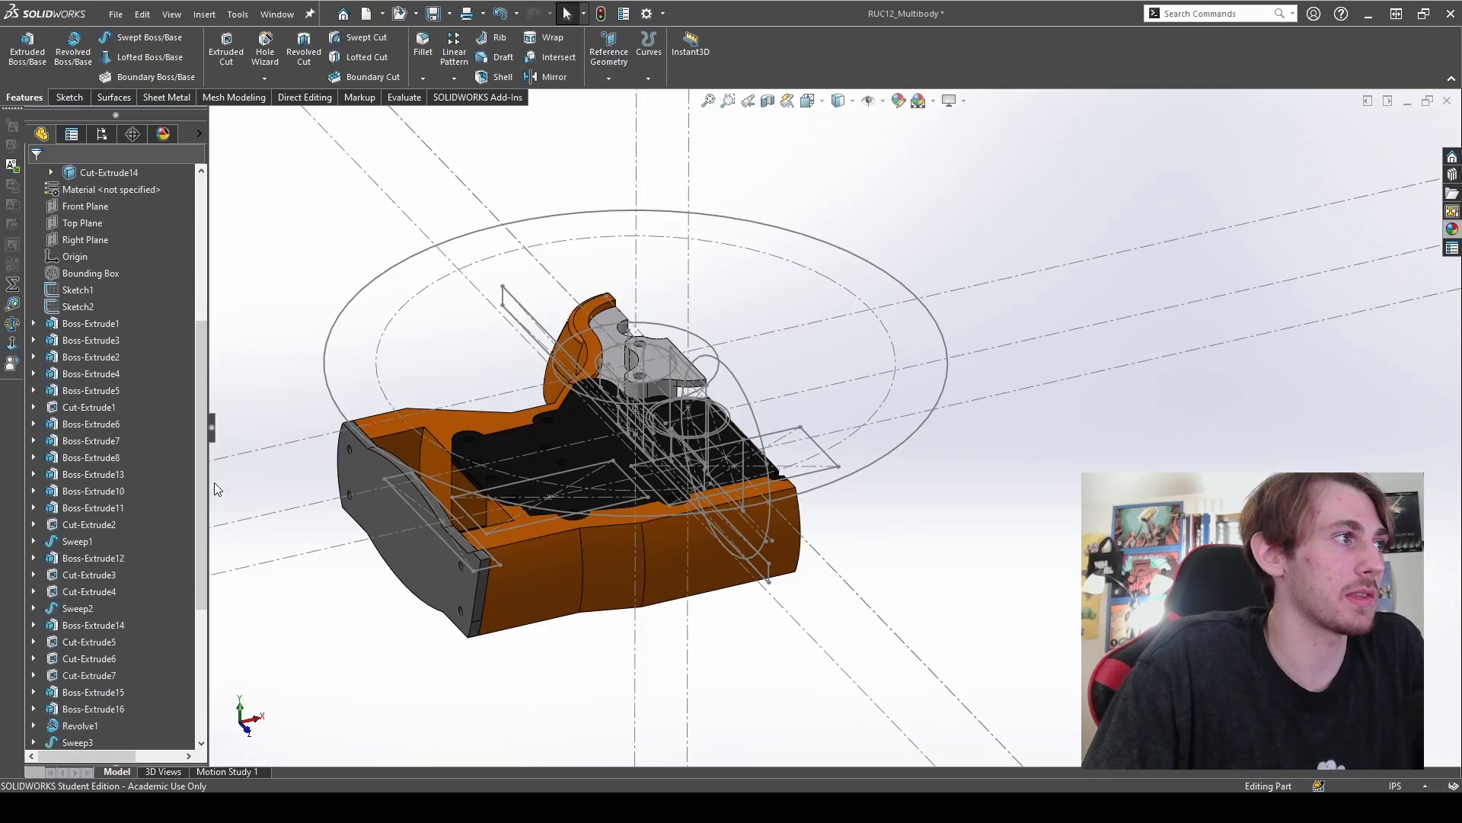
{"action": "scroll", "coordinate": [86, 405], "scroll_direction": "up", "scroll_amount": 1}
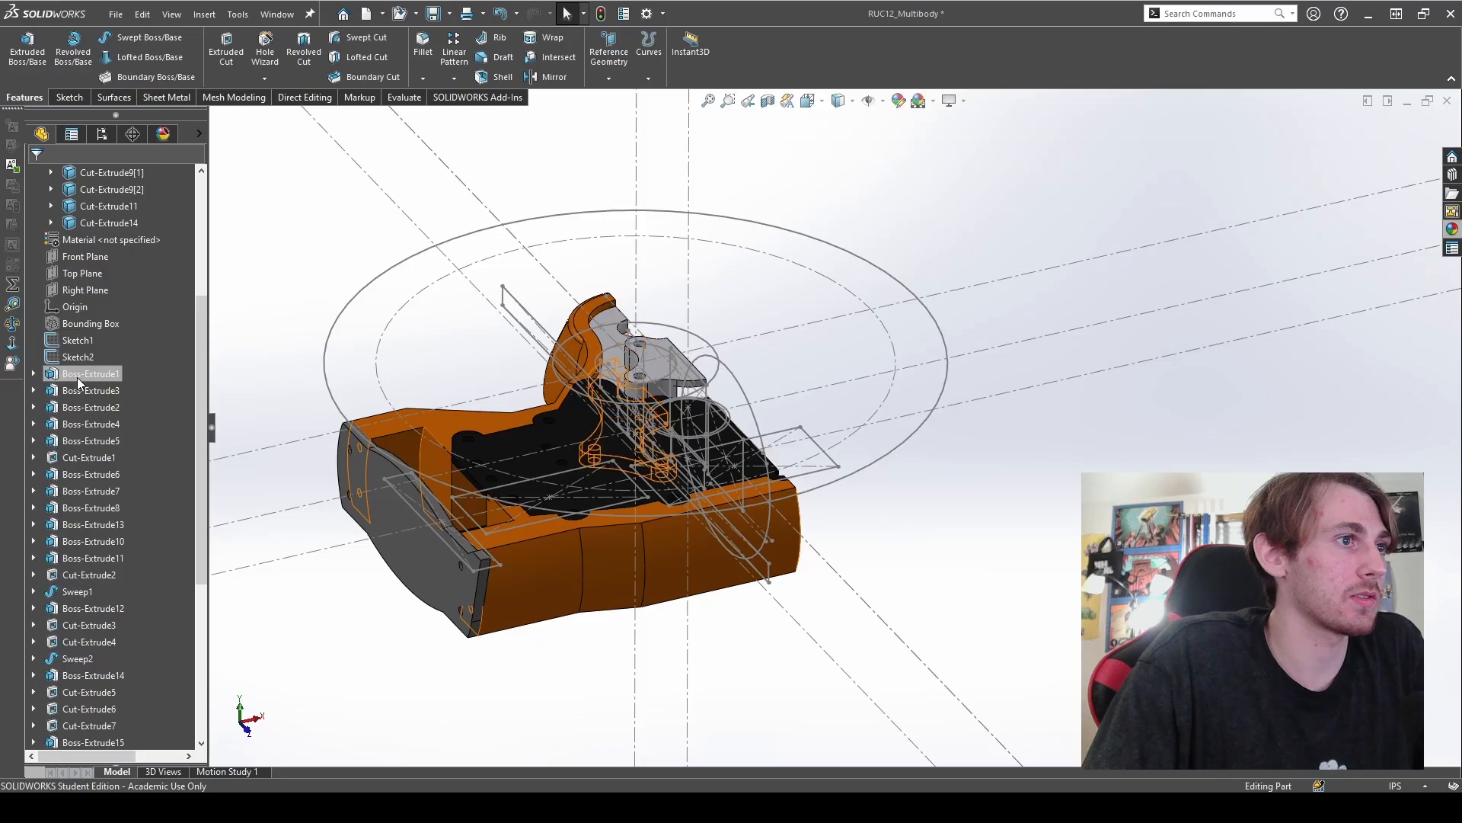
{"action": "left_click", "coordinate": [76, 376]}
{"action": "scroll", "coordinate": [128, 610], "scroll_direction": "down", "scroll_amount": 5}
{"action": "left_click_drag", "start_coordinate": [150, 635], "coordinate": [148, 288]}
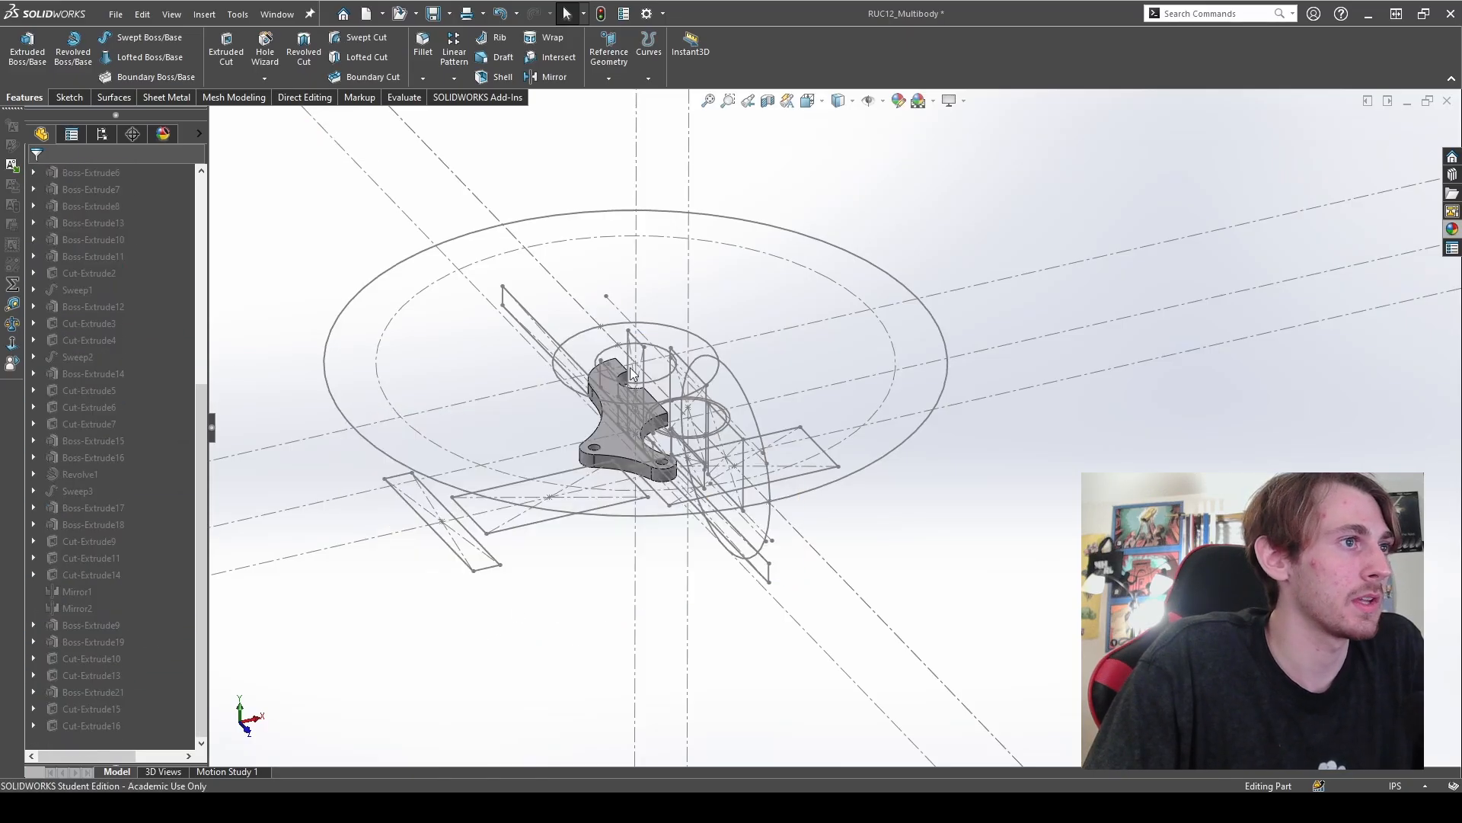
{"action": "scroll", "coordinate": [630, 373], "scroll_direction": "down", "scroll_amount": 2}
{"action": "mouse_move", "coordinate": [628, 544]}
{"action": "middle_mouse_down"}
{"action": "mouse_move", "coordinate": [690, 499]}
{"action": "mouse_move", "coordinate": [647, 537]}
{"action": "middle_mouse_up"}
{"action": "scroll", "coordinate": [676, 465], "scroll_direction": "down", "scroll_amount": 1}
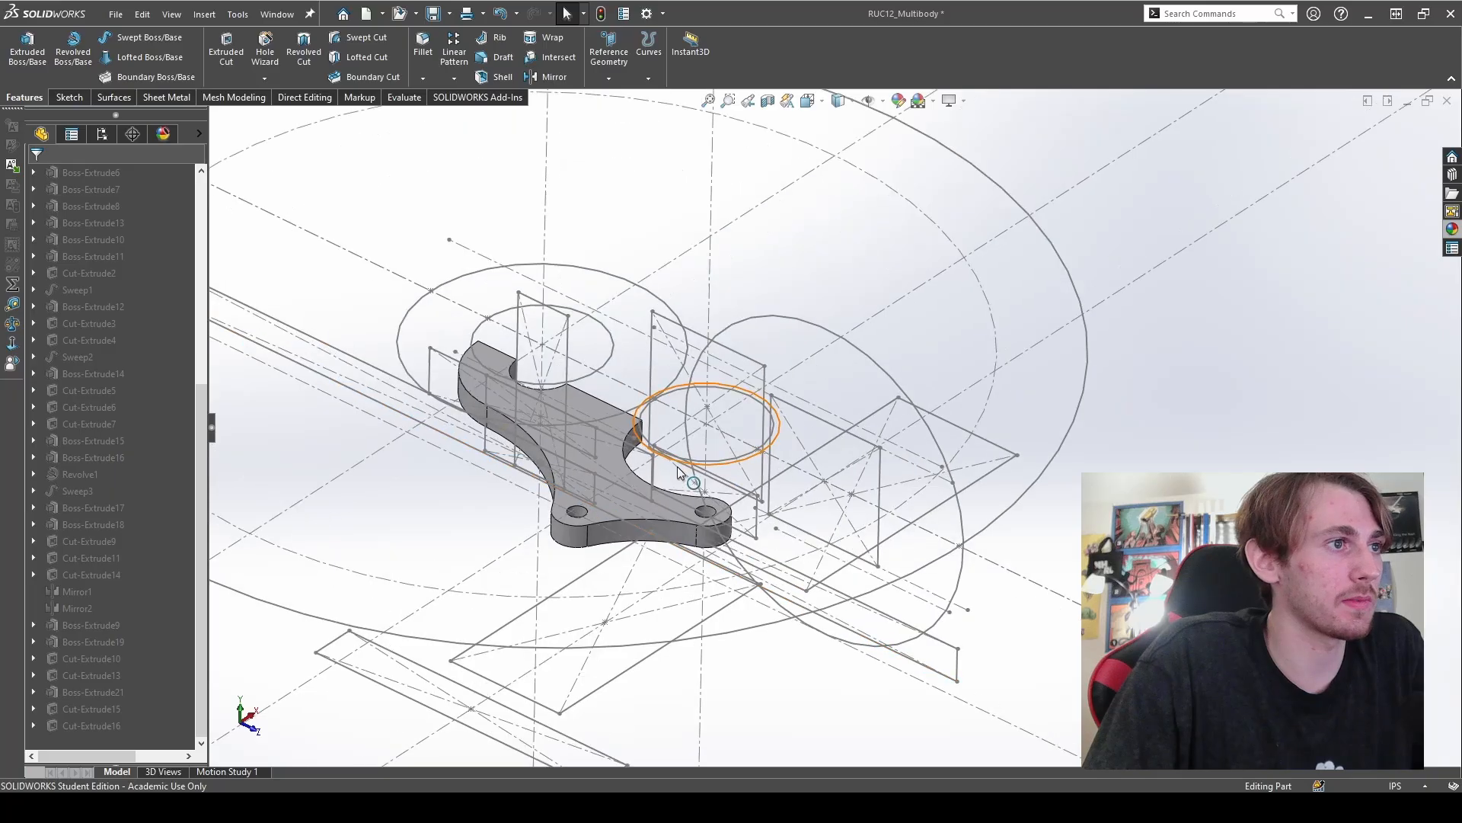
{"action": "scroll", "coordinate": [678, 467], "scroll_direction": "down", "scroll_amount": 1}
{"action": "left_click", "coordinate": [641, 505]}
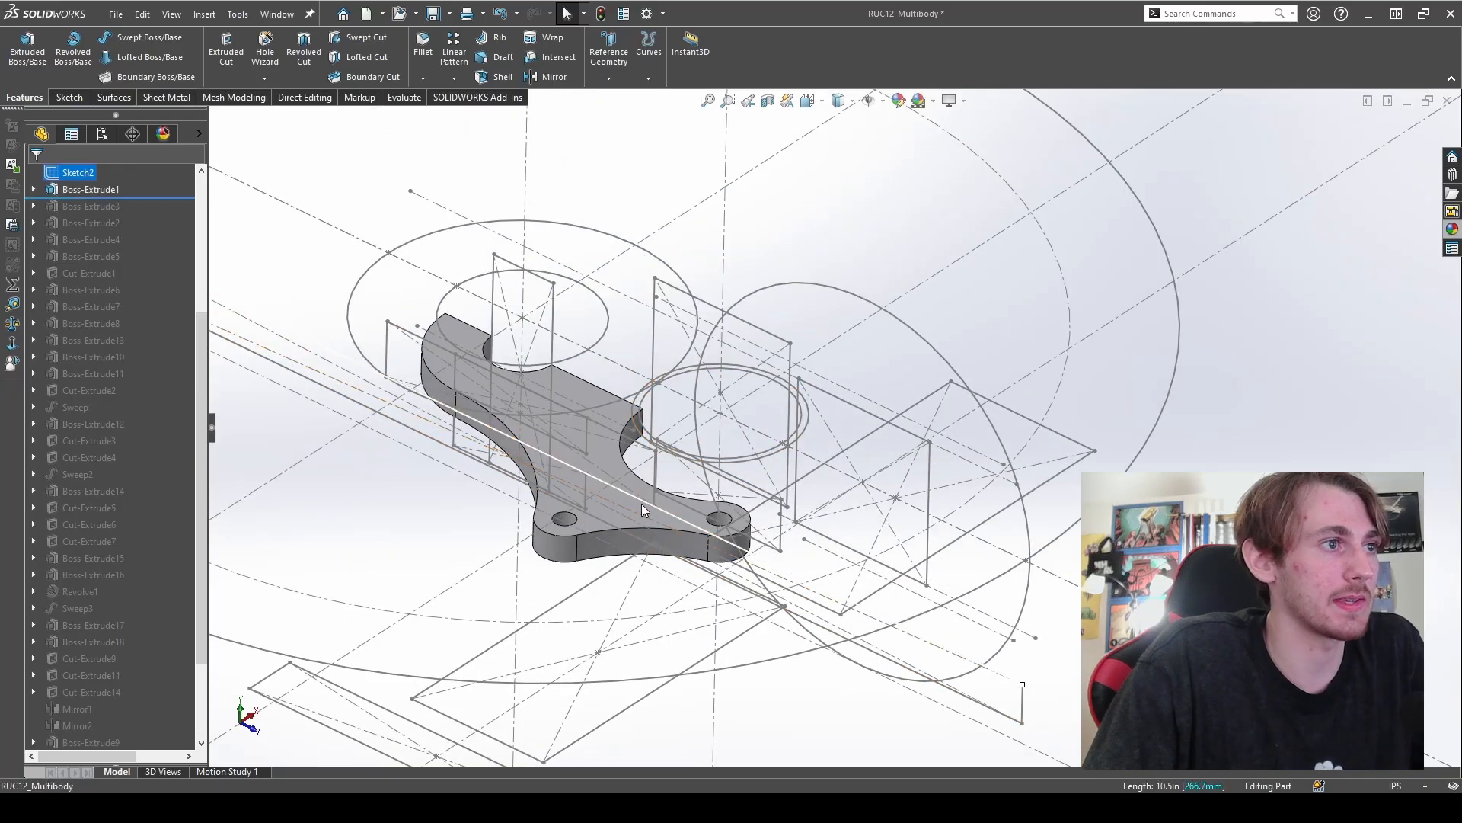
{"action": "left_click", "coordinate": [258, 314]}
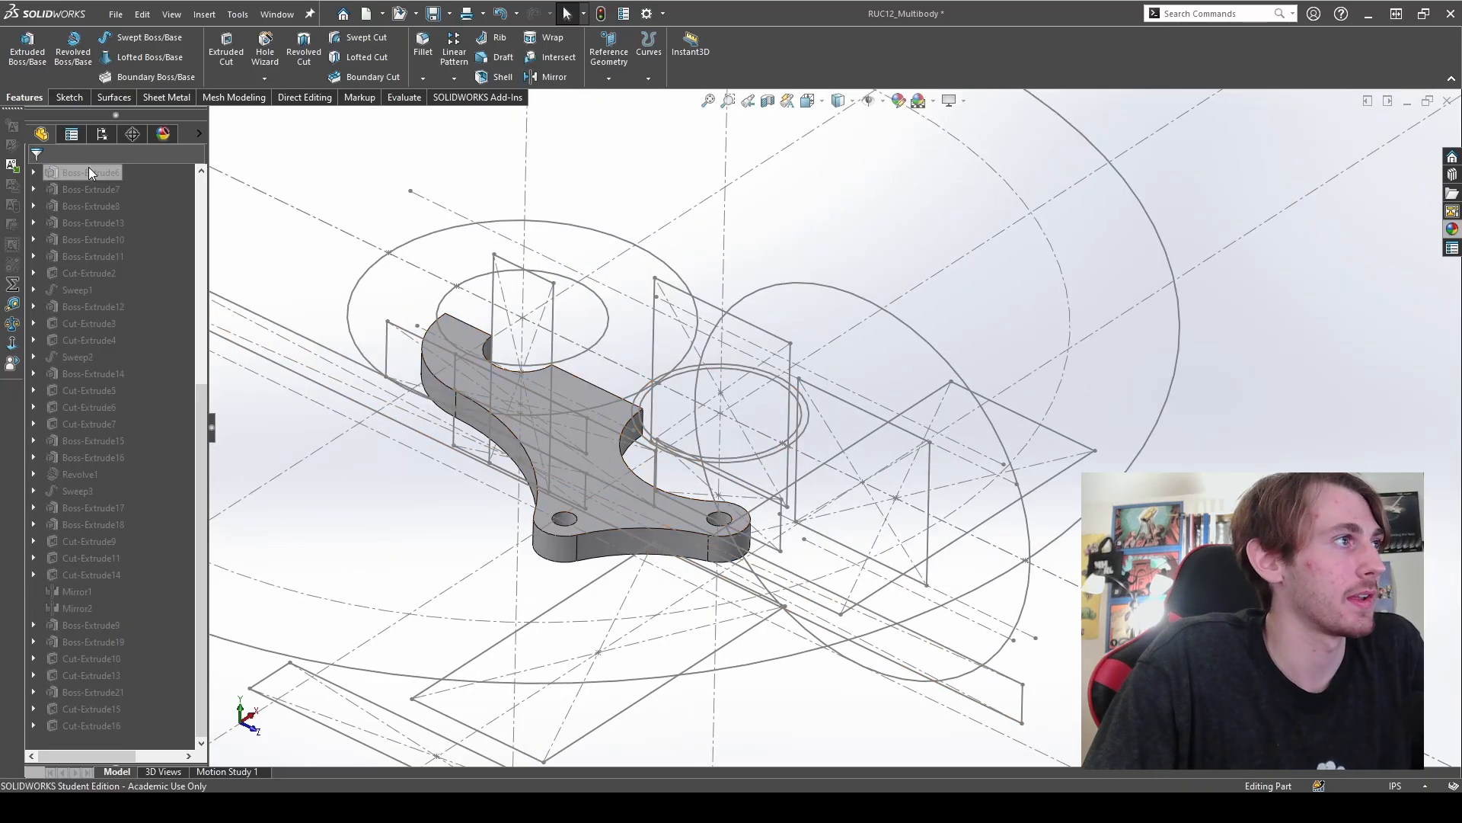
- Roll the feature history forward to include Boss-Extrude3 and open that extrusion's definition for editing
{"action": "scroll", "coordinate": [99, 271], "scroll_direction": "up", "scroll_amount": 5}
{"action": "left_click_drag", "start_coordinate": [114, 332], "coordinate": [145, 344]}
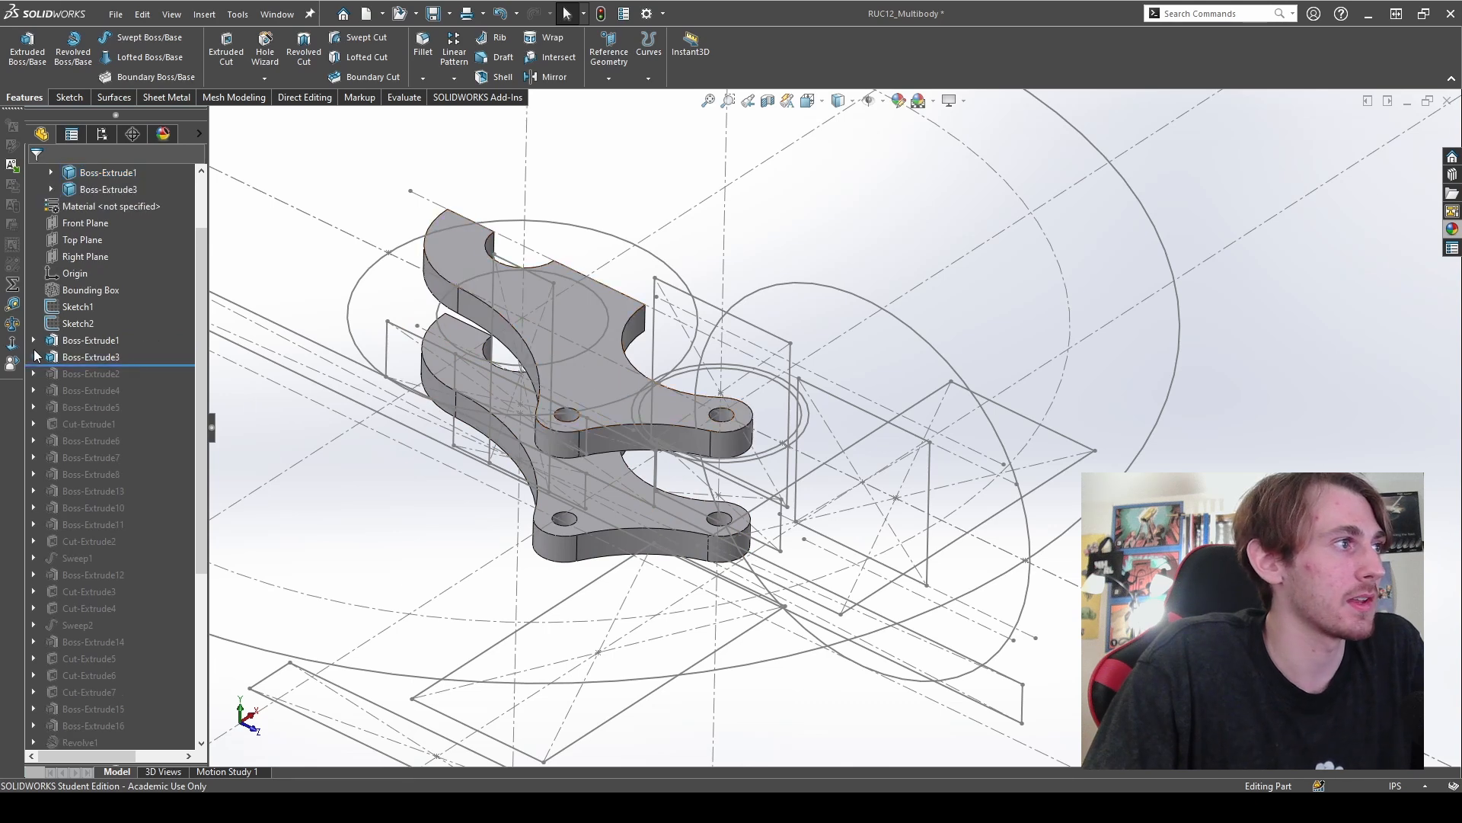
{"action": "left_click", "coordinate": [90, 356]}
{"action": "left_click", "coordinate": [78, 309]}
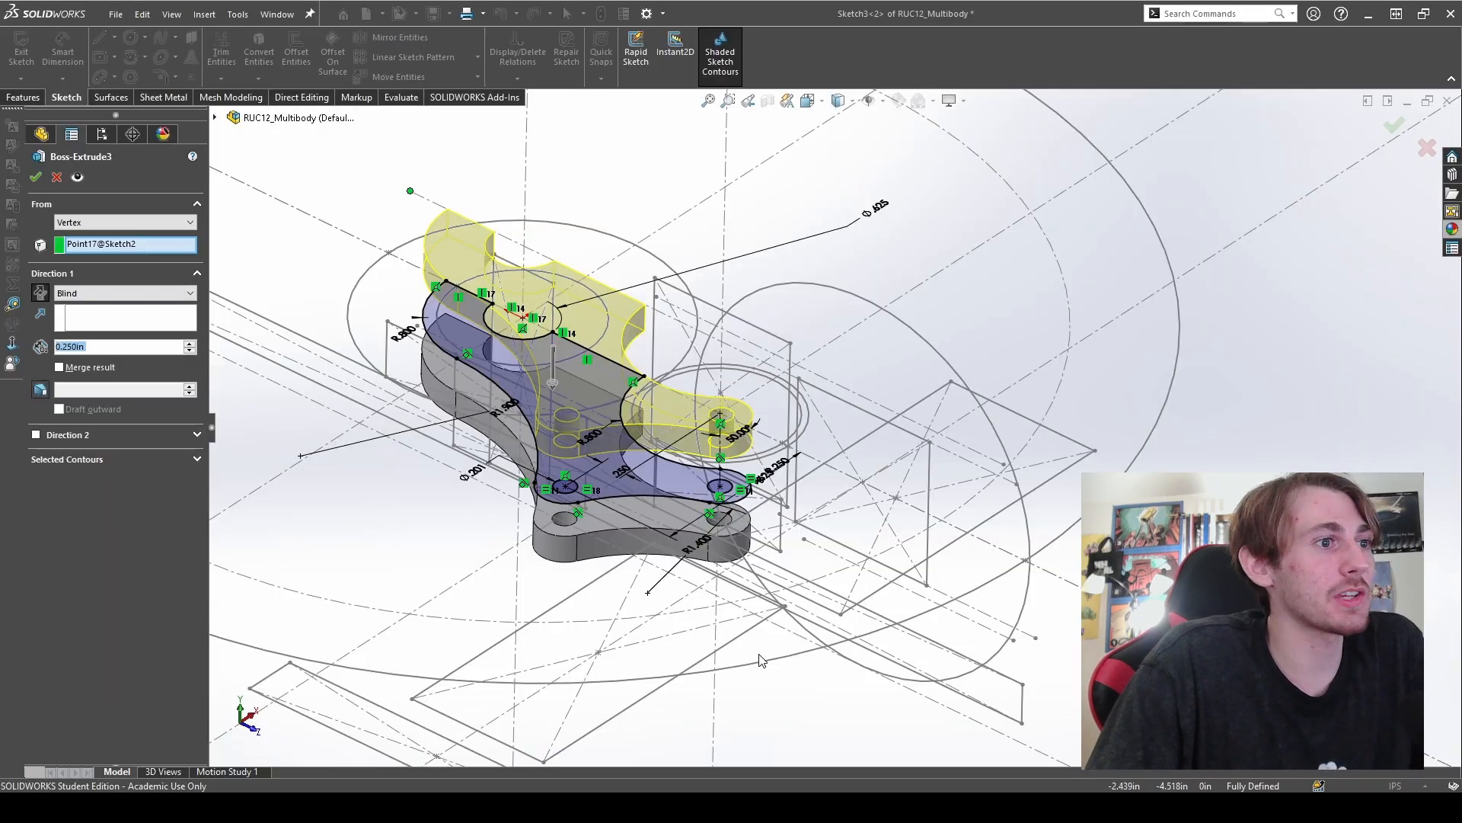
- Close the Boss-Extrude3 definition and roll the feature history forward to the end, past Cut-Extrude16
{"action": "middle_click_drag", "start_coordinate": [763, 659], "coordinate": [797, 623]}
{"action": "left_click", "coordinate": [35, 177]}
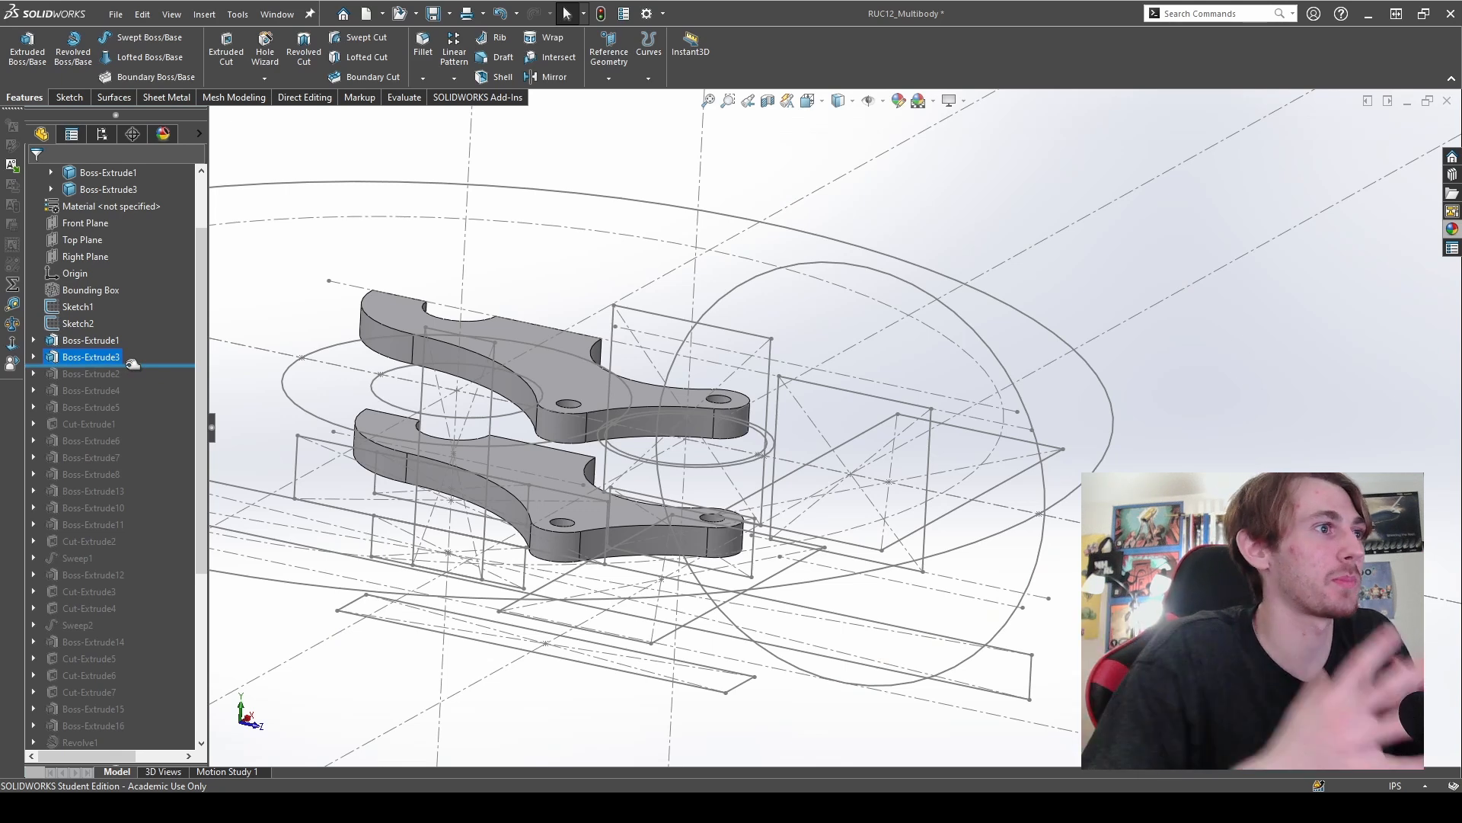
{"action": "left_click_drag", "start_coordinate": [132, 364], "coordinate": [137, 488]}
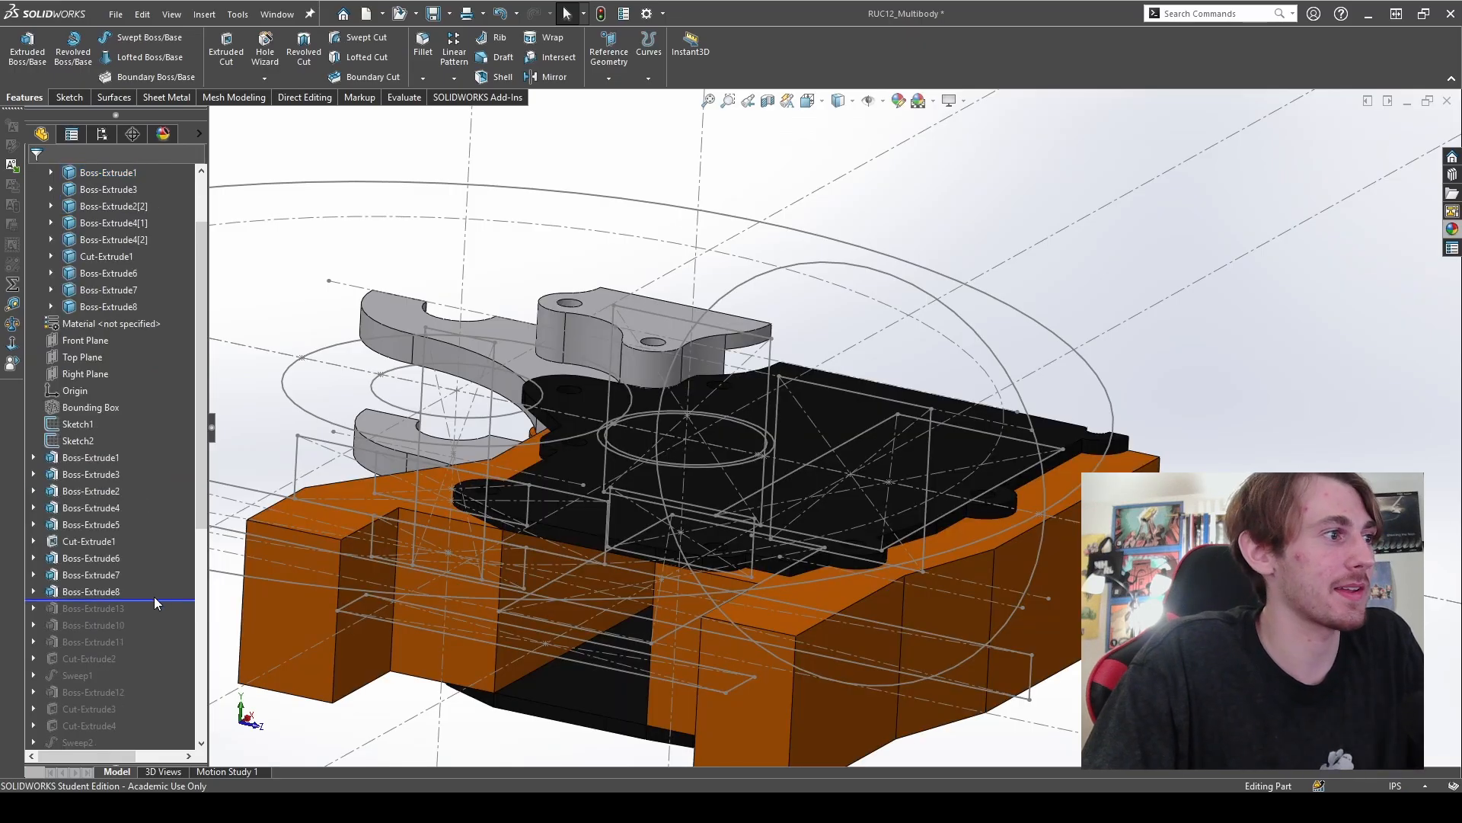
{"action": "left_click_drag", "start_coordinate": [154, 602], "coordinate": [158, 734]}
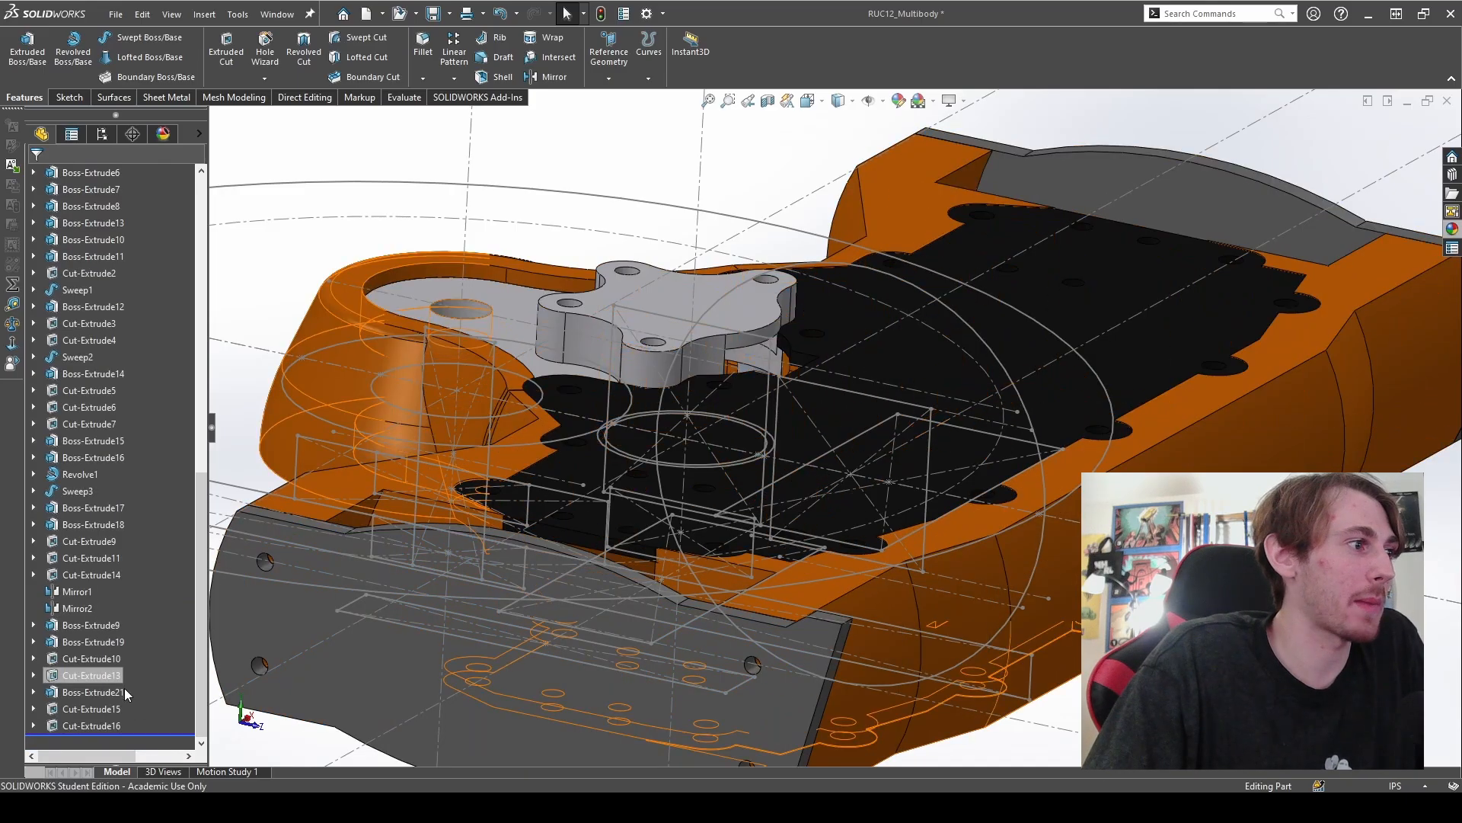
- Roll the feature history back to just after Mirror2 and review Mirror1's definition, including its Right Plane, mirrored bodies and merge option
{"action": "left_click_drag", "start_coordinate": [148, 734], "coordinate": [78, 602]}
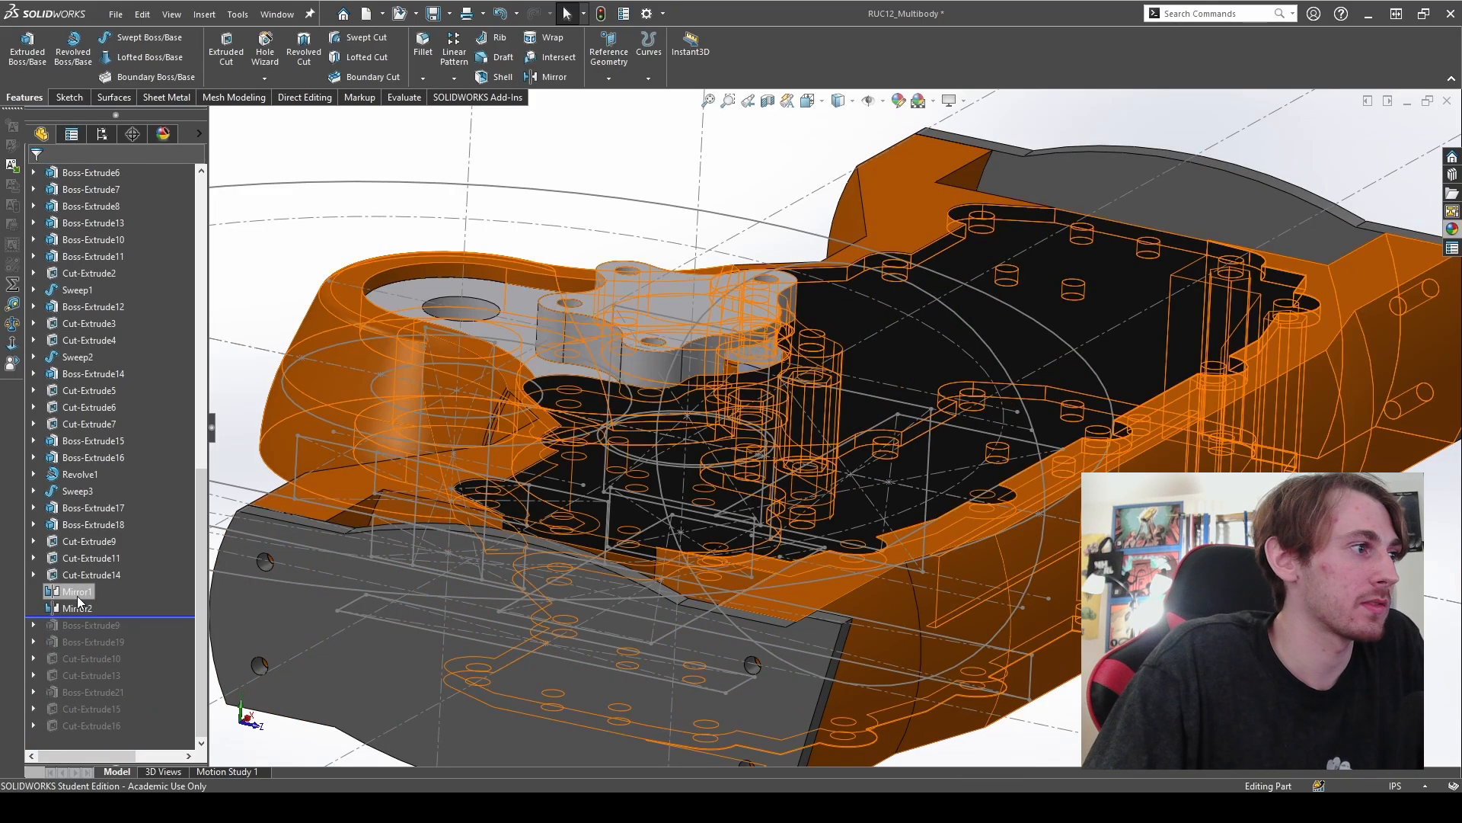
{"action": "left_click", "coordinate": [78, 608]}
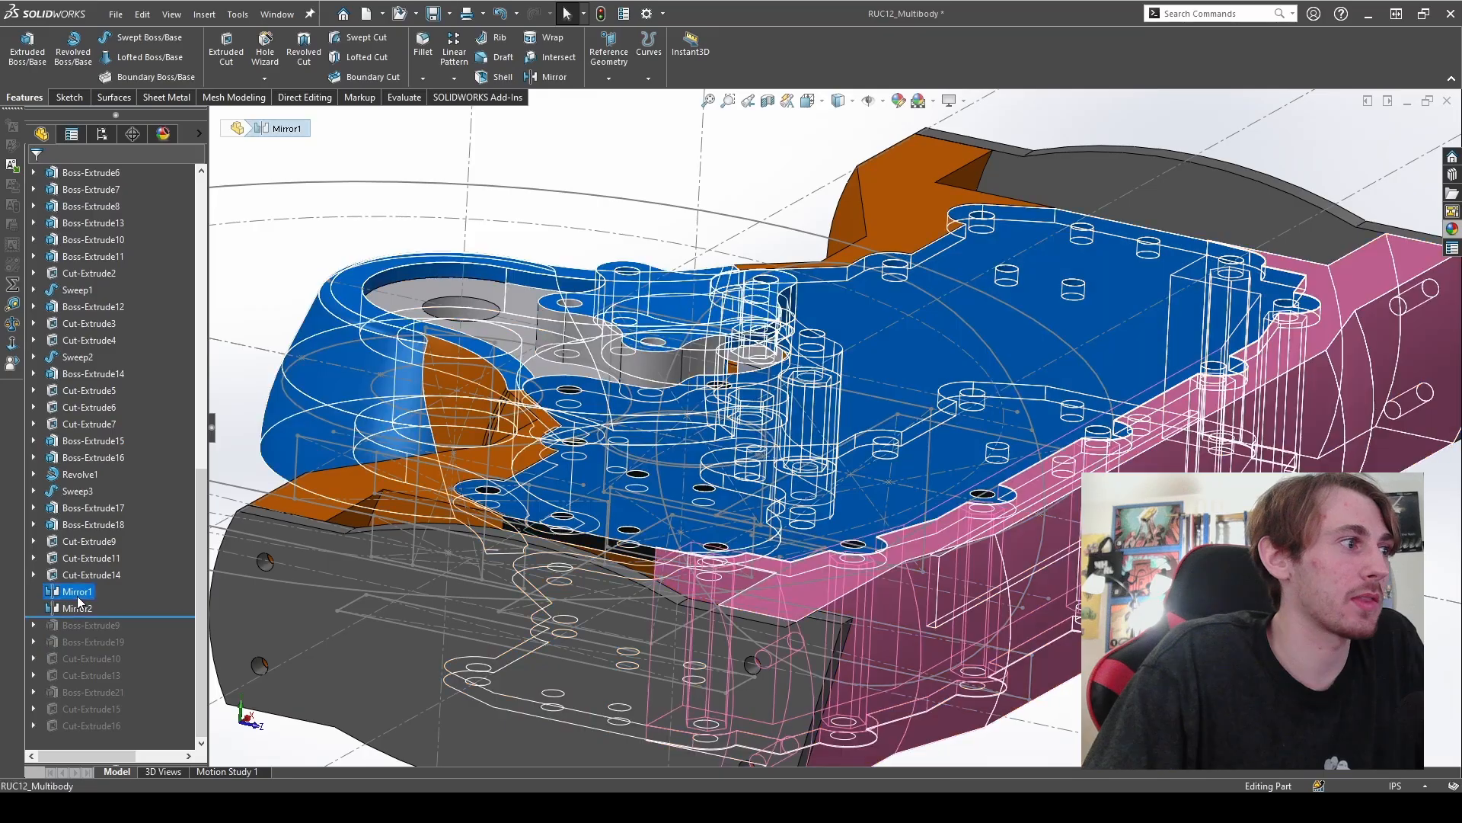
{"action": "left_click", "coordinate": [61, 593]}
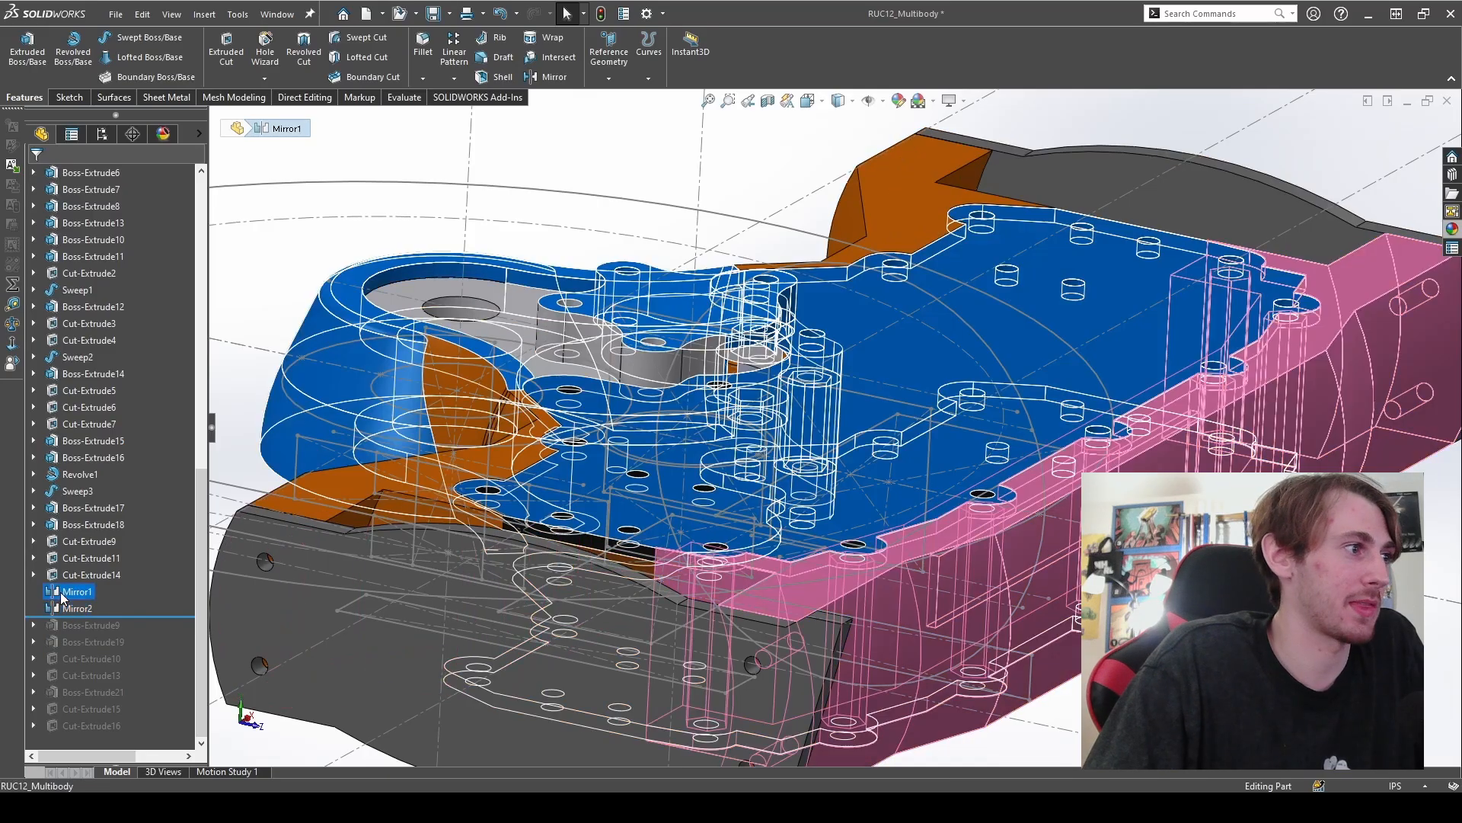
{"action": "left_click", "coordinate": [69, 550]}
{"action": "scroll", "coordinate": [798, 545], "scroll_direction": "up", "scroll_amount": 2}
{"action": "middle_click_drag", "start_coordinate": [797, 545], "coordinate": [522, 563]}
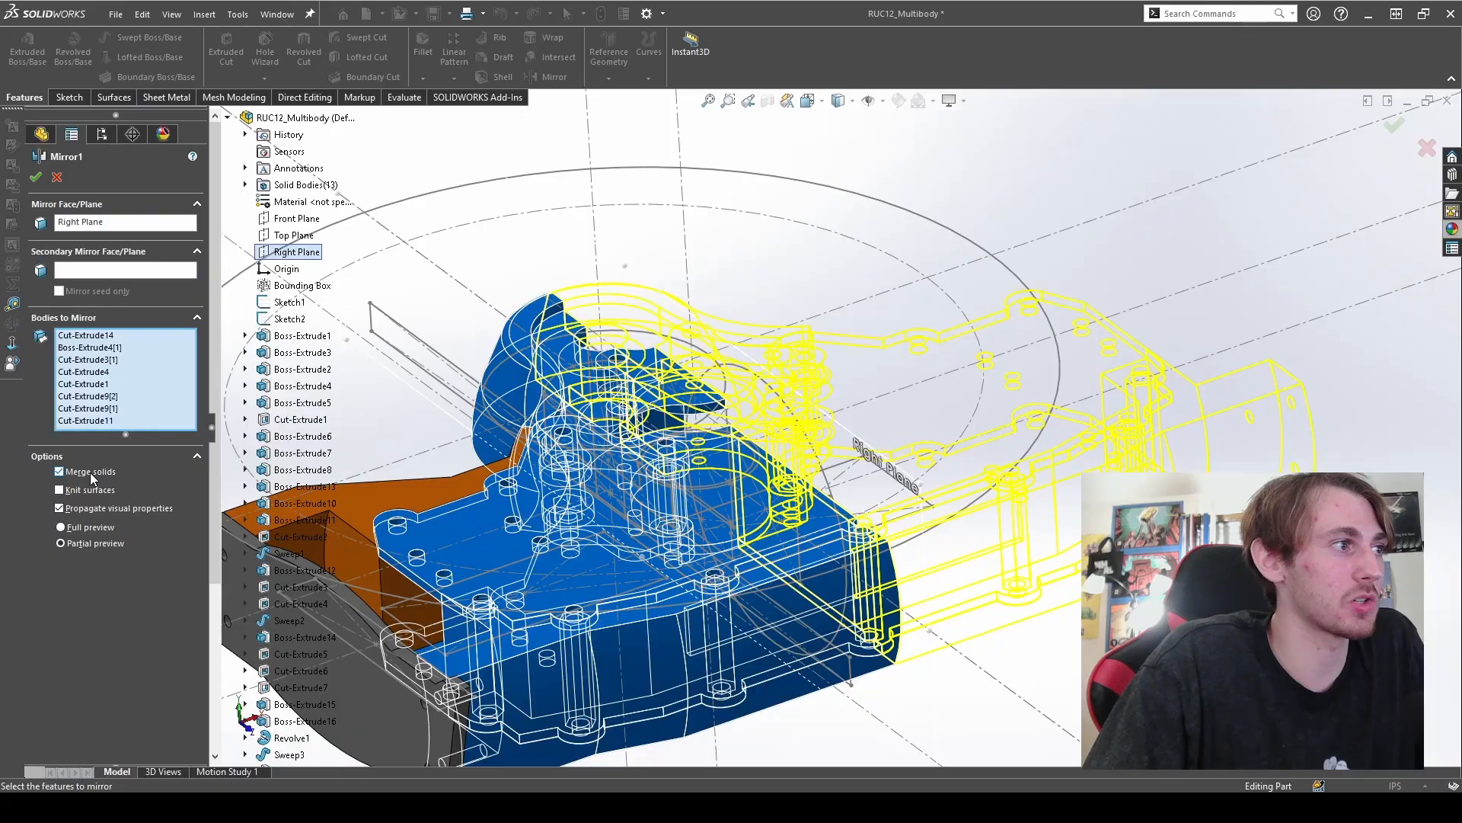
{"action": "scroll", "coordinate": [939, 610], "scroll_direction": "up", "scroll_amount": 1}
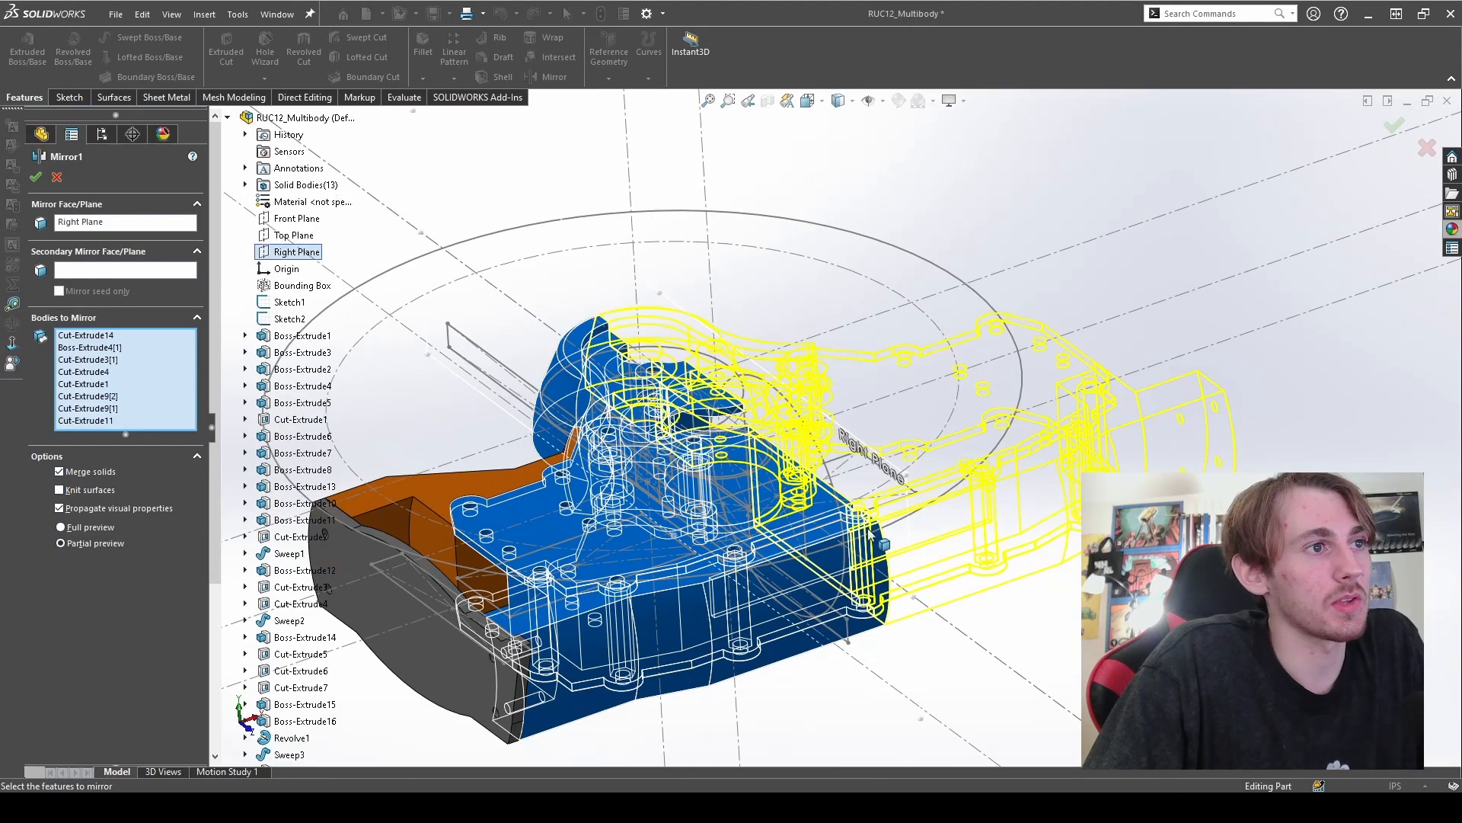
{"action": "scroll", "coordinate": [869, 535], "scroll_direction": "down", "scroll_amount": 1}
{"action": "middle_click_drag", "start_coordinate": [798, 540], "coordinate": [809, 588]}
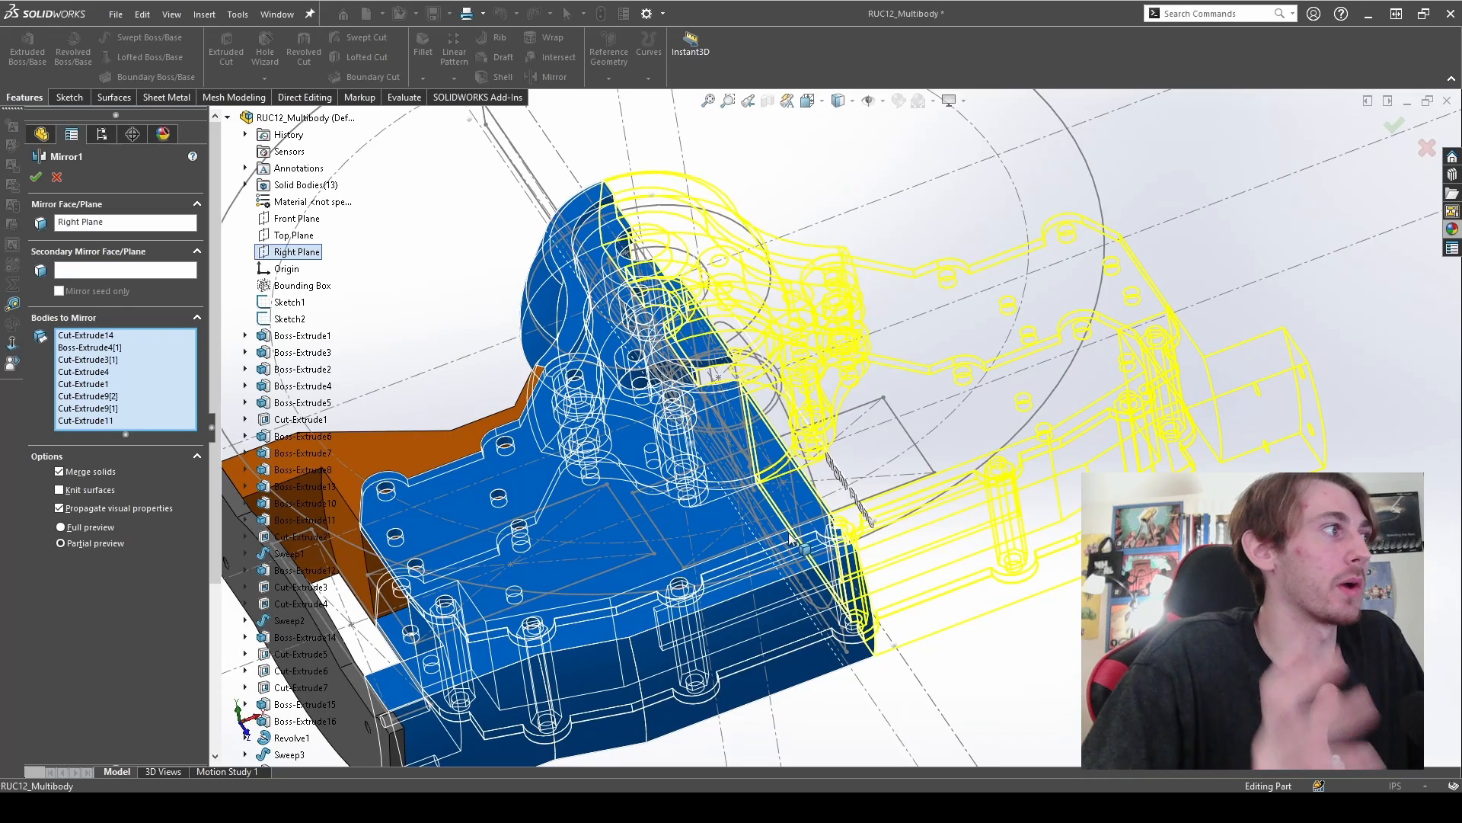
{"action": "left_click", "coordinate": [36, 177]}
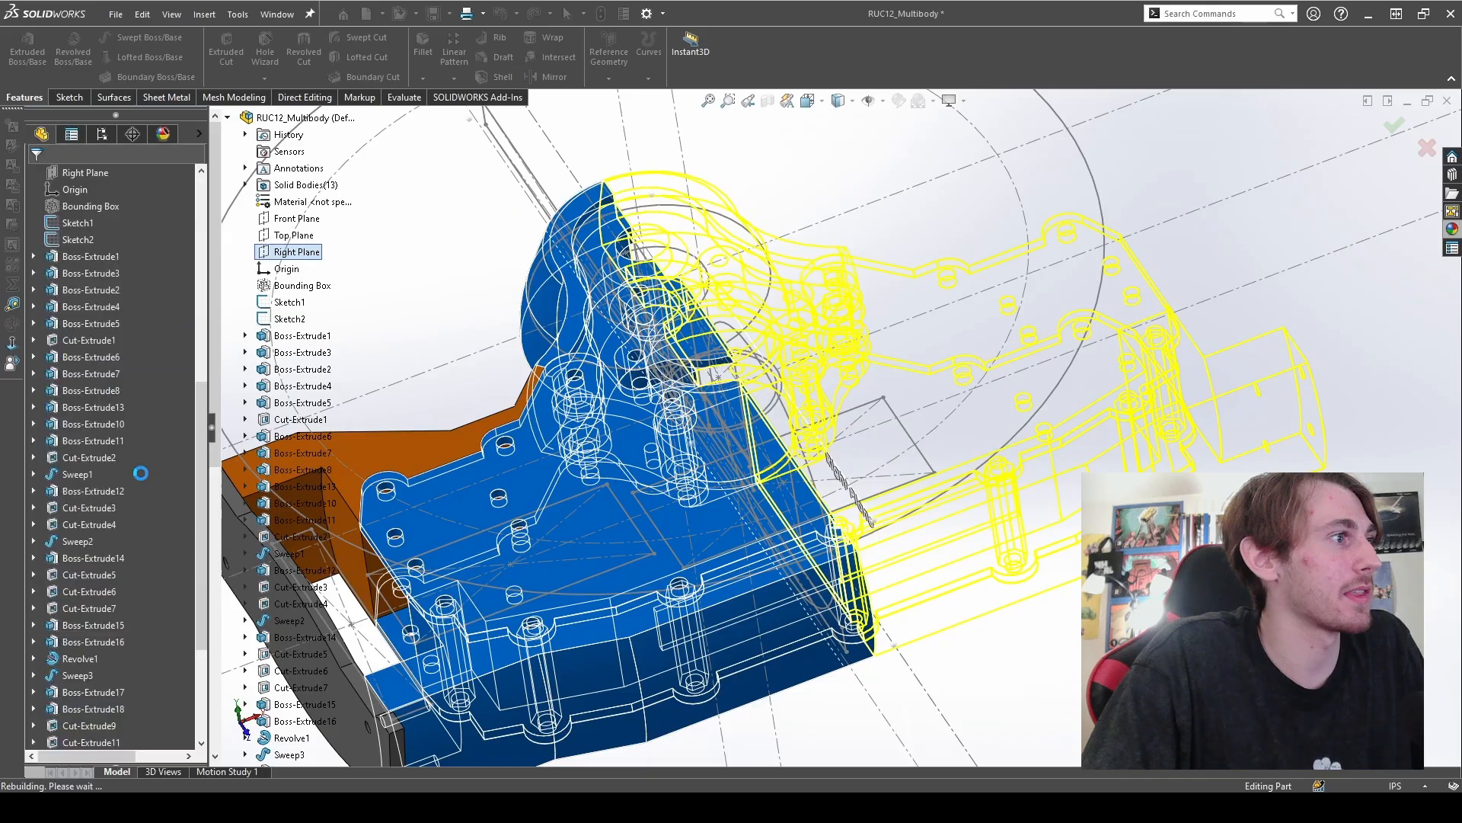
- Review Mirror2's definition, checking its mirror plane, list of mirrored bodies and merge option
{"action": "left_click", "coordinate": [78, 609]}
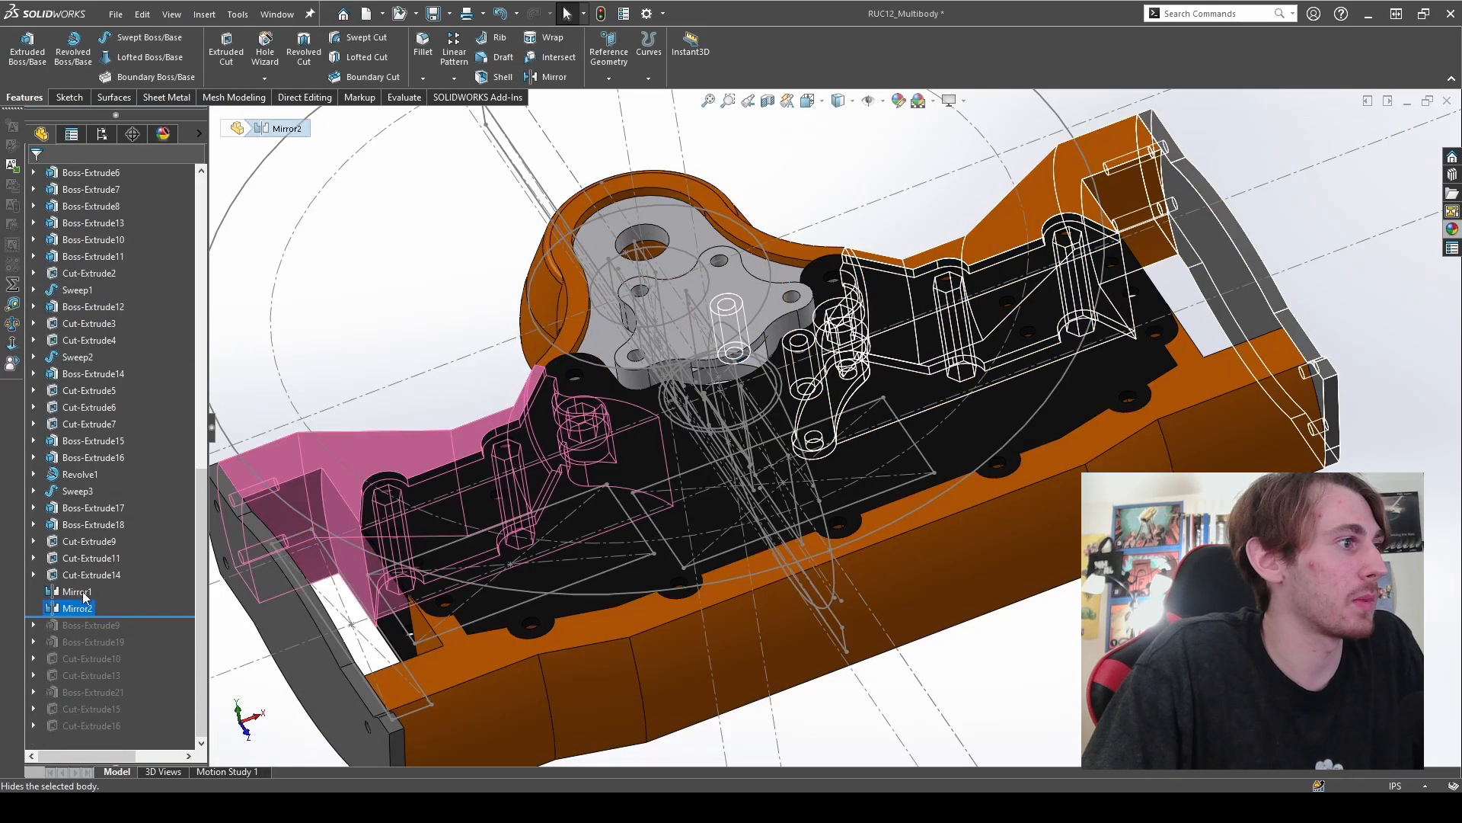
{"action": "left_click", "coordinate": [86, 581]}
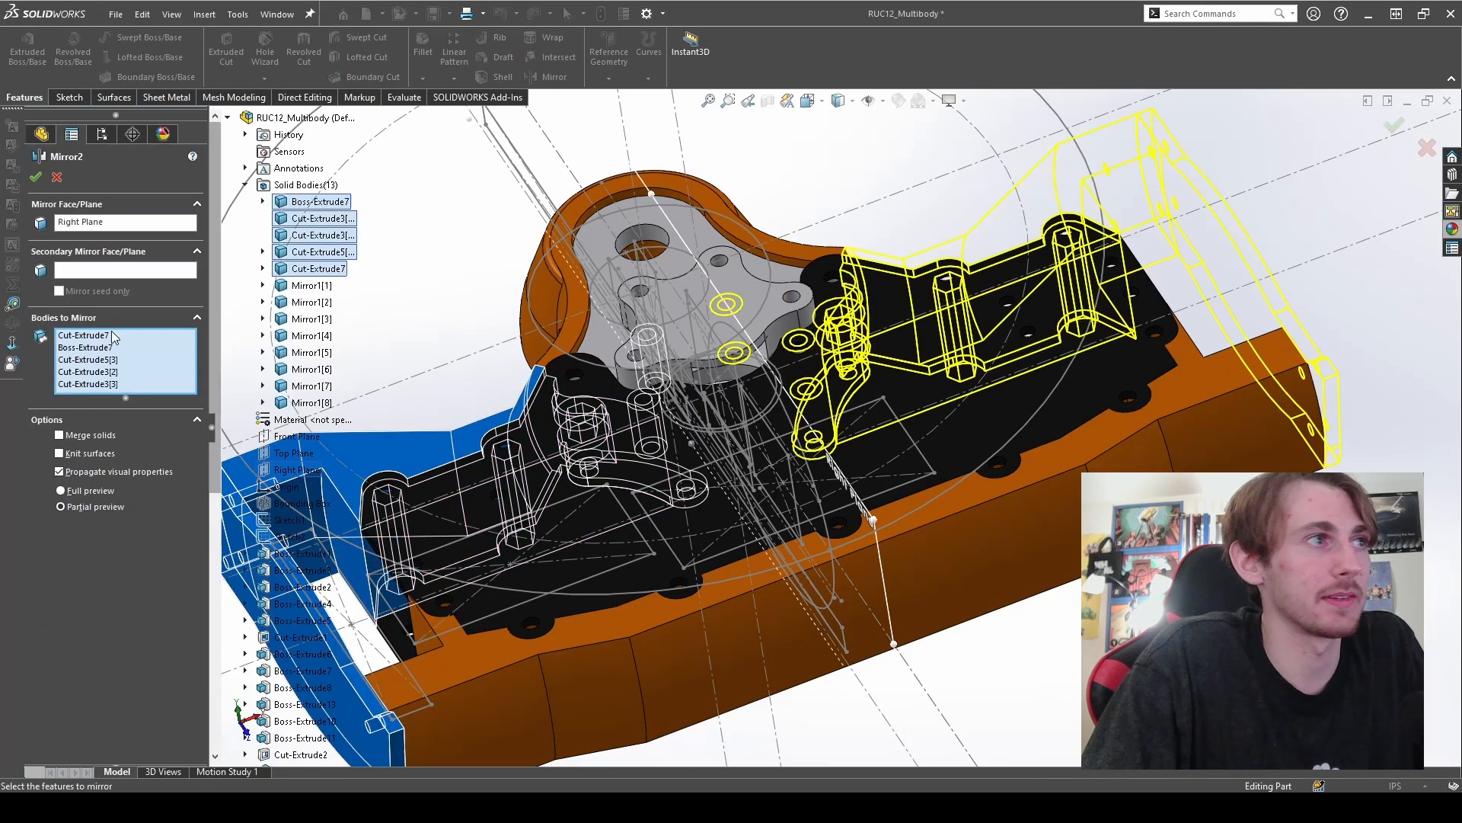
{"action": "left_click", "coordinate": [36, 178]}
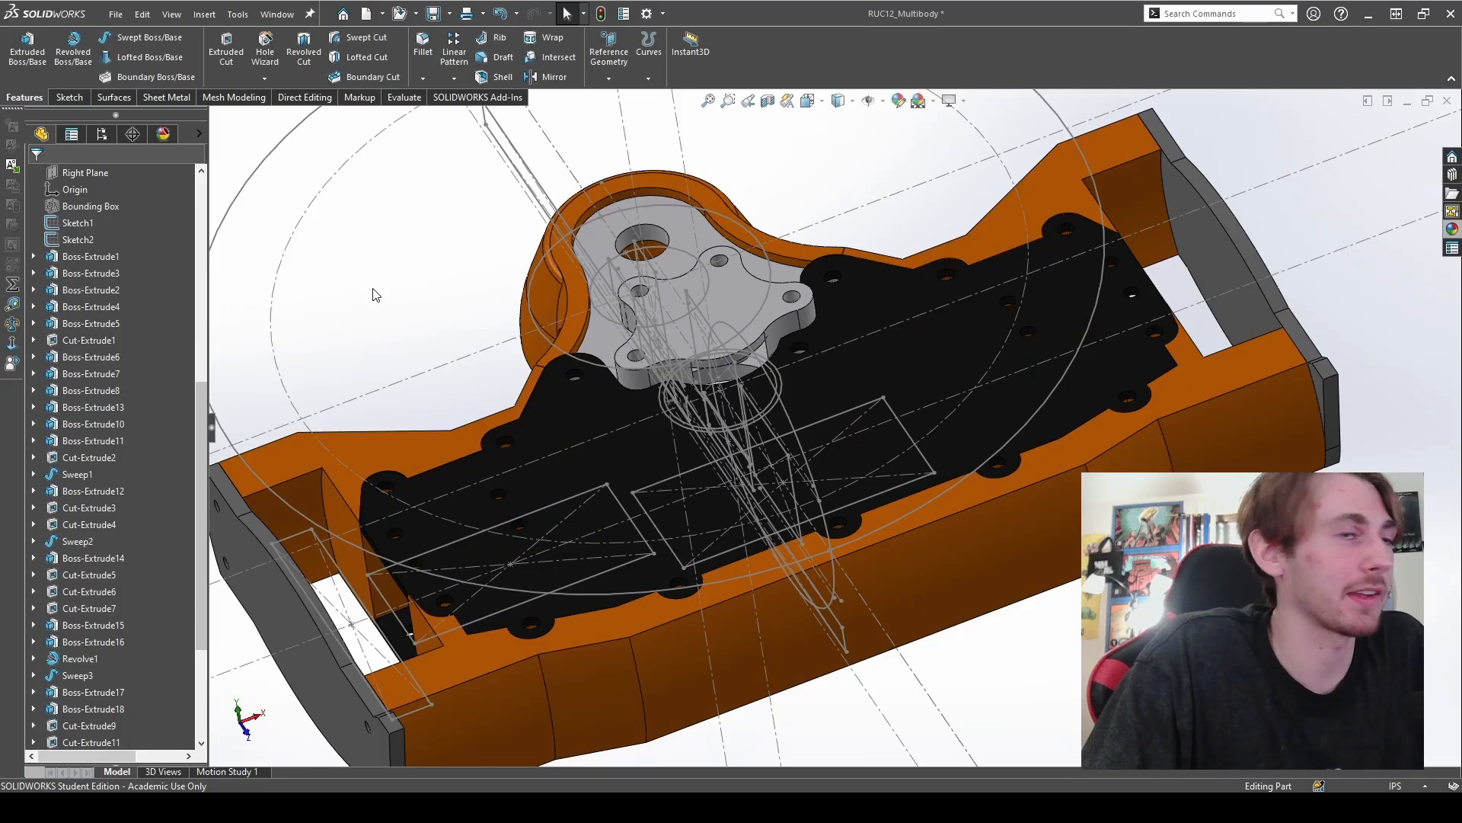
- Roll the feature history forward from Mirror2 to the end, past Cut-Extrude16
{"action": "scroll", "coordinate": [129, 460], "scroll_direction": "down", "scroll_amount": 4}
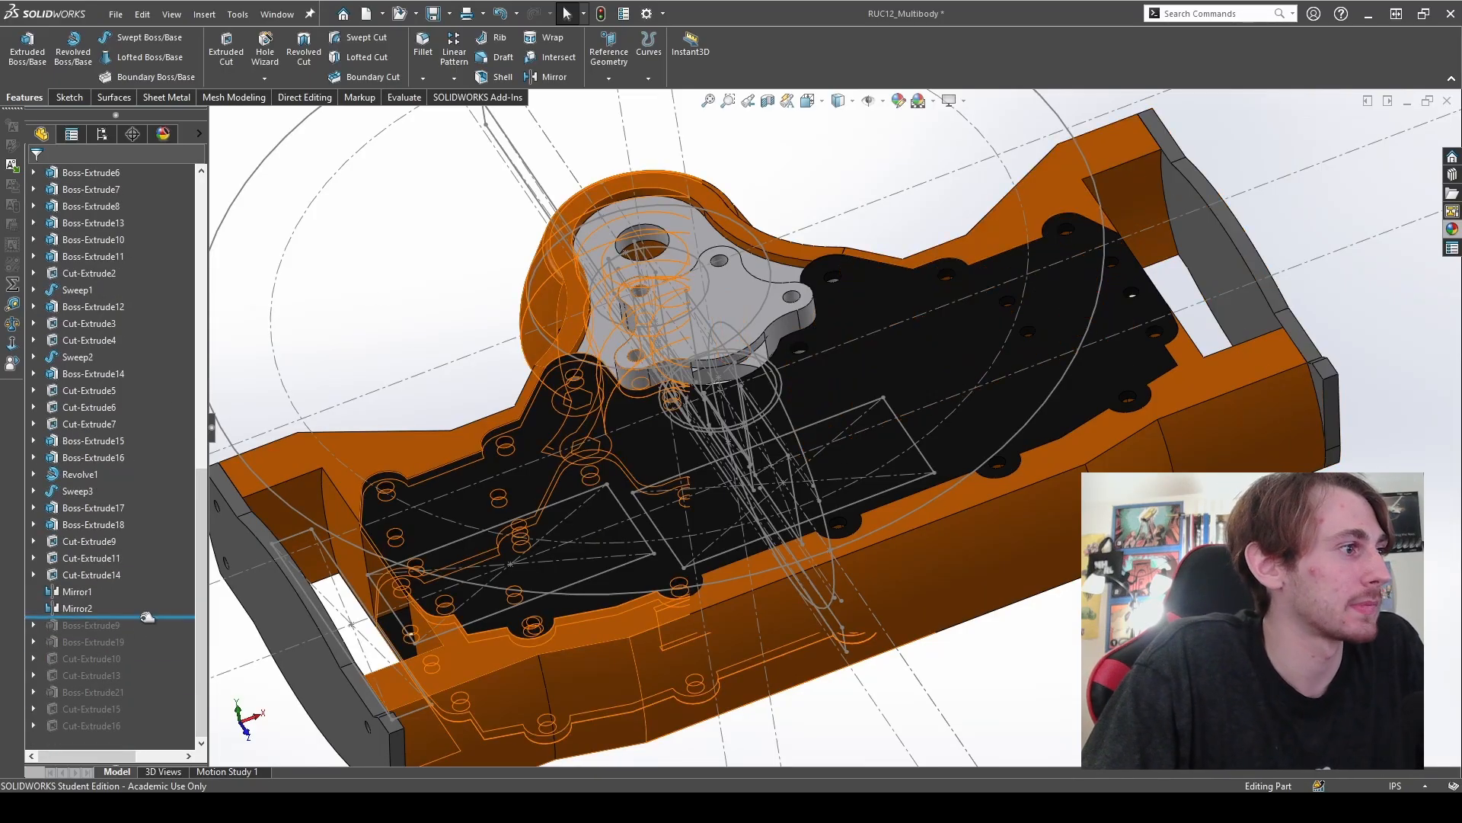
{"action": "left_click_drag", "start_coordinate": [147, 616], "coordinate": [150, 743]}
{"action": "scroll", "coordinate": [890, 505], "scroll_direction": "up", "scroll_amount": 2}
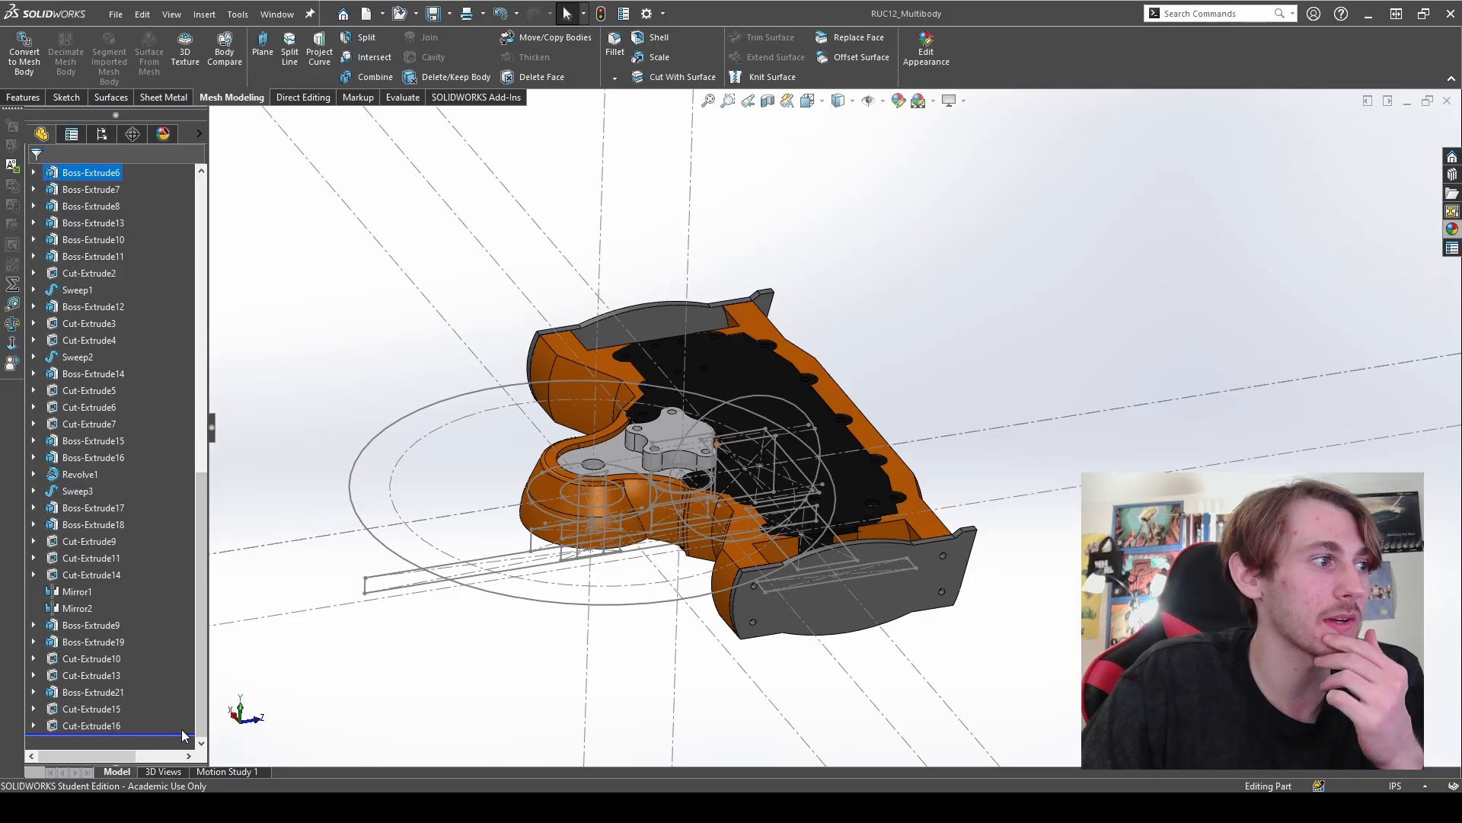
- Roll the feature history back to just after Cut-Extrude14, return it to the end, and inspect the complete frame
{"action": "left_click_drag", "start_coordinate": [187, 733], "coordinate": [160, 591]}
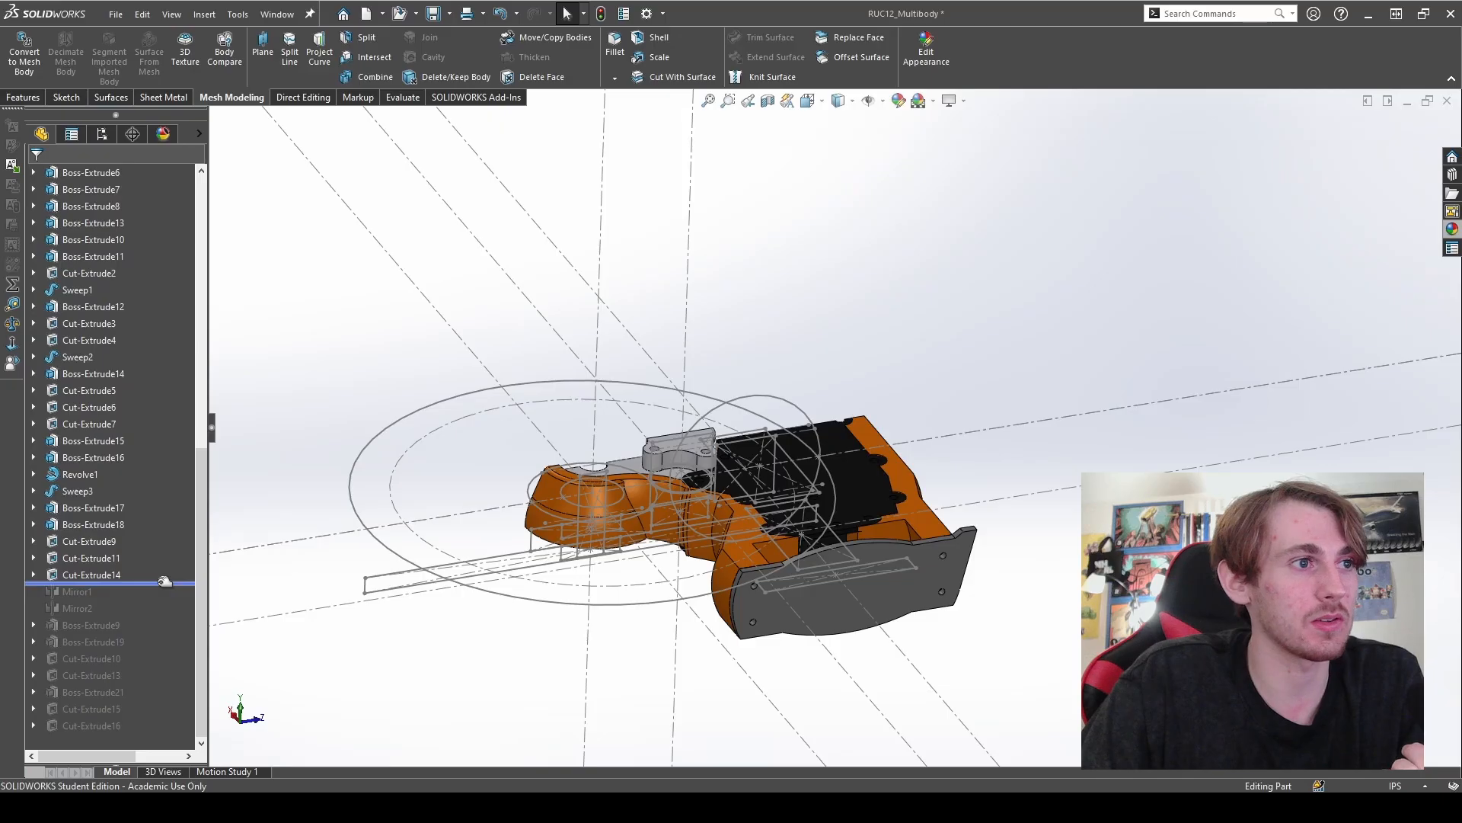
{"action": "left_click_drag", "start_coordinate": [165, 581], "coordinate": [158, 735]}
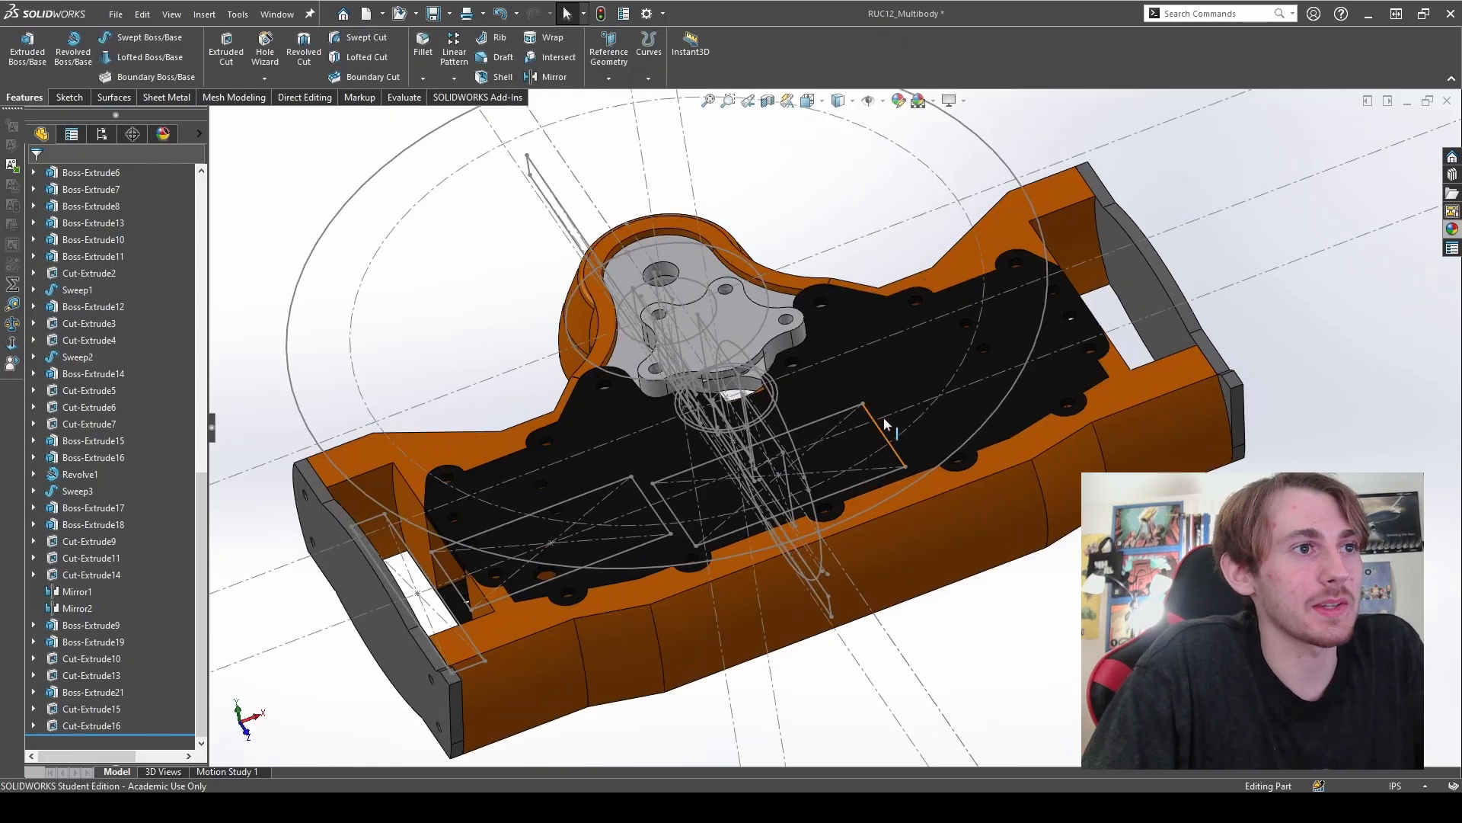
{"action": "middle_click_drag", "start_coordinate": [665, 591], "coordinate": [744, 647]}
{"action": "scroll", "coordinate": [744, 633], "scroll_direction": "up", "scroll_amount": 6}
{"action": "scroll", "coordinate": [743, 548], "scroll_direction": "down", "scroll_amount": 9}
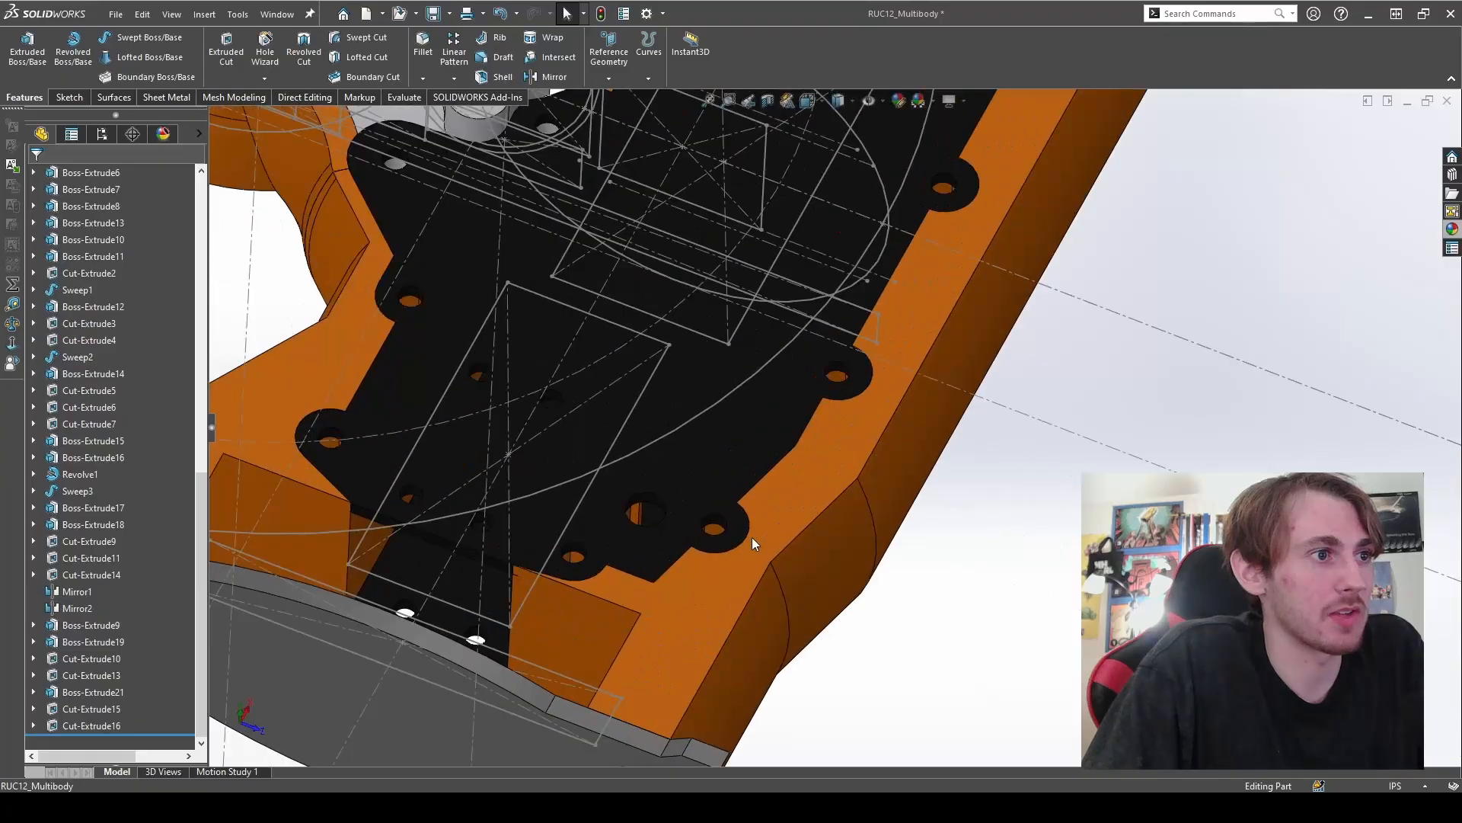
{"action": "scroll", "coordinate": [905, 460], "scroll_direction": "up", "scroll_amount": 7}
{"action": "scroll", "coordinate": [746, 273], "scroll_direction": "down", "scroll_amount": 2}
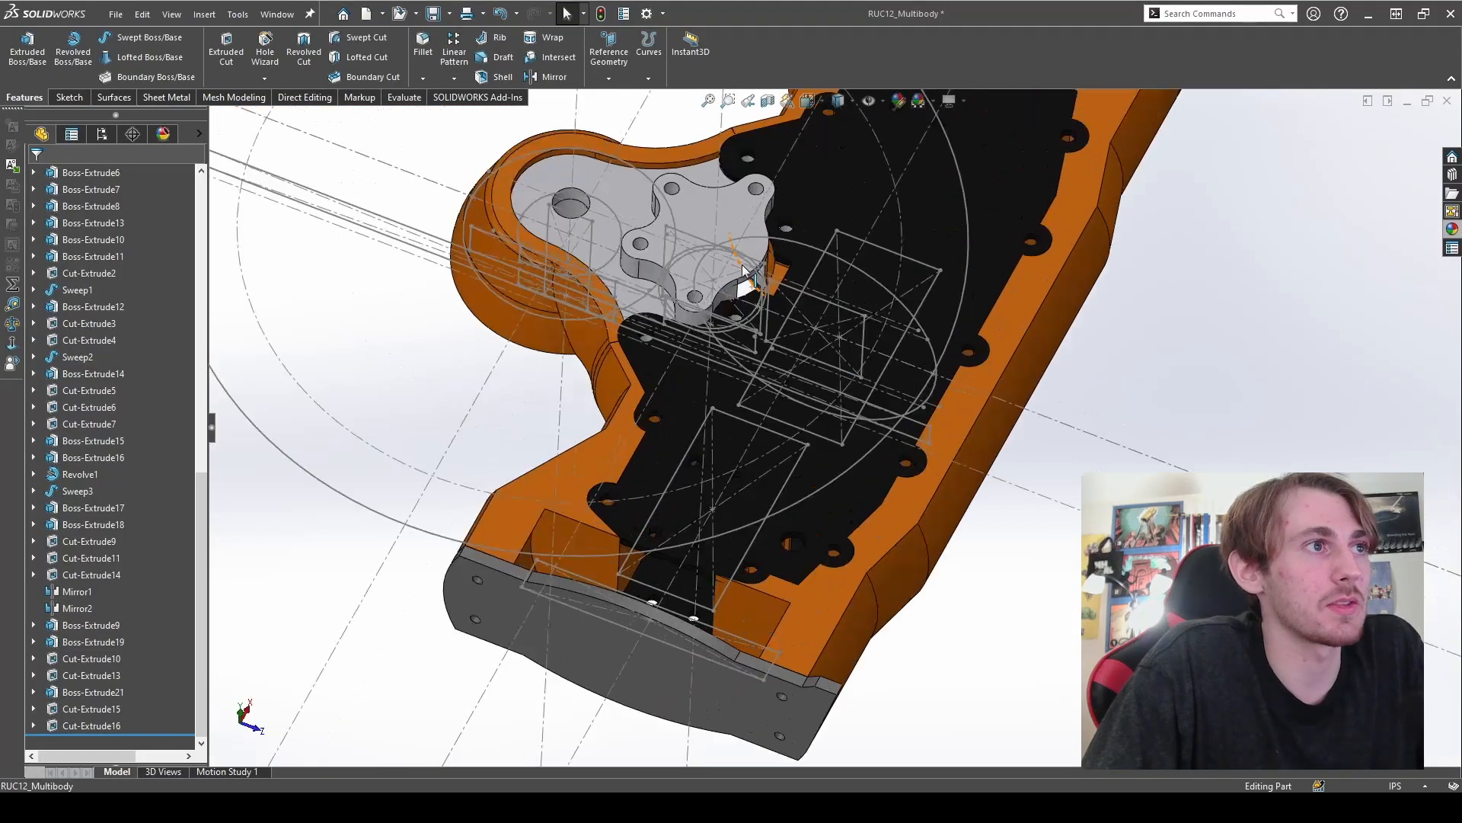
{"action": "middle_click_drag", "start_coordinate": [790, 384], "coordinate": [858, 405]}
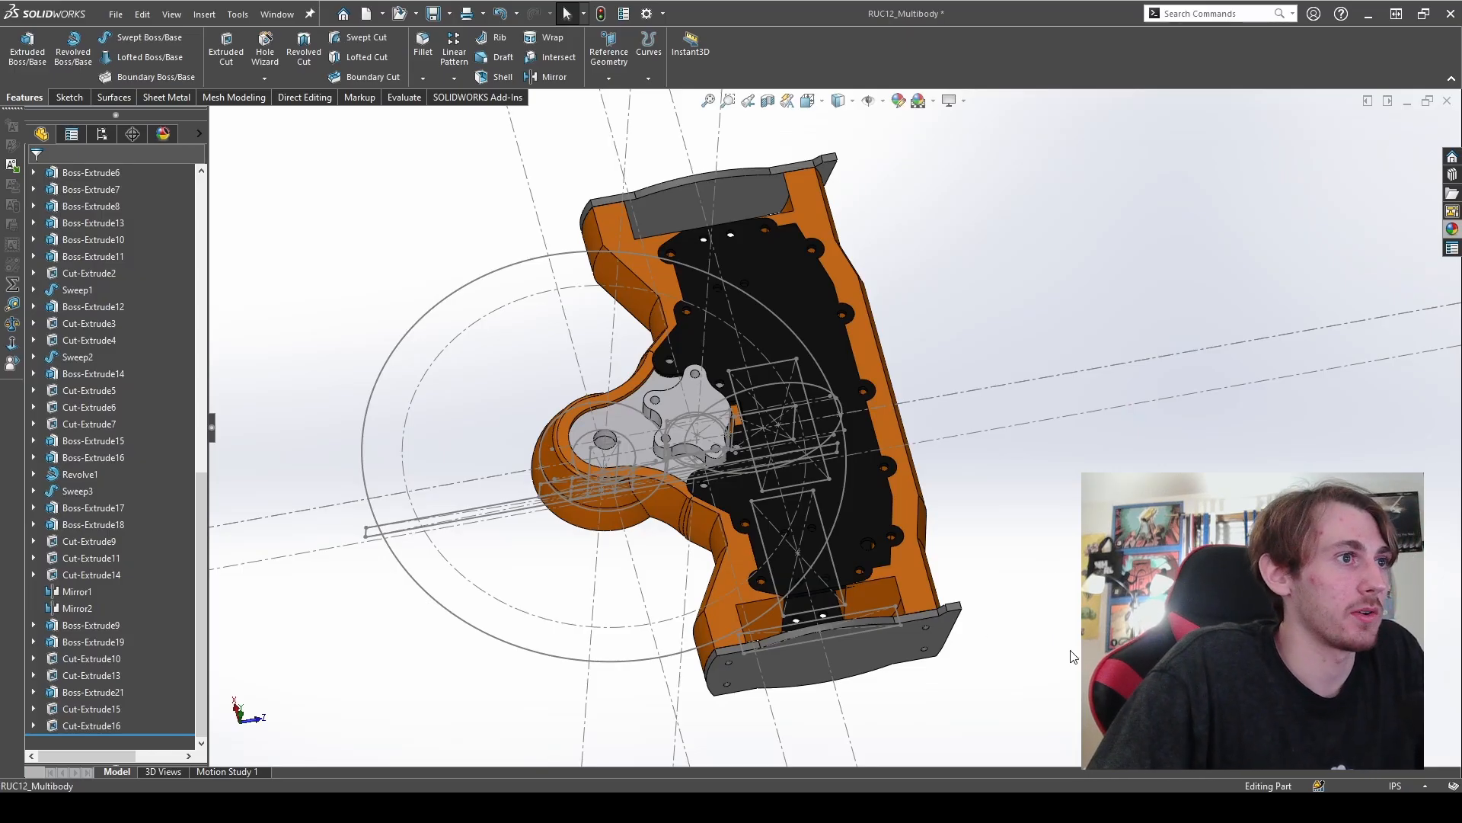
{"action": "middle_click_drag", "start_coordinate": [1073, 657], "coordinate": [922, 311]}
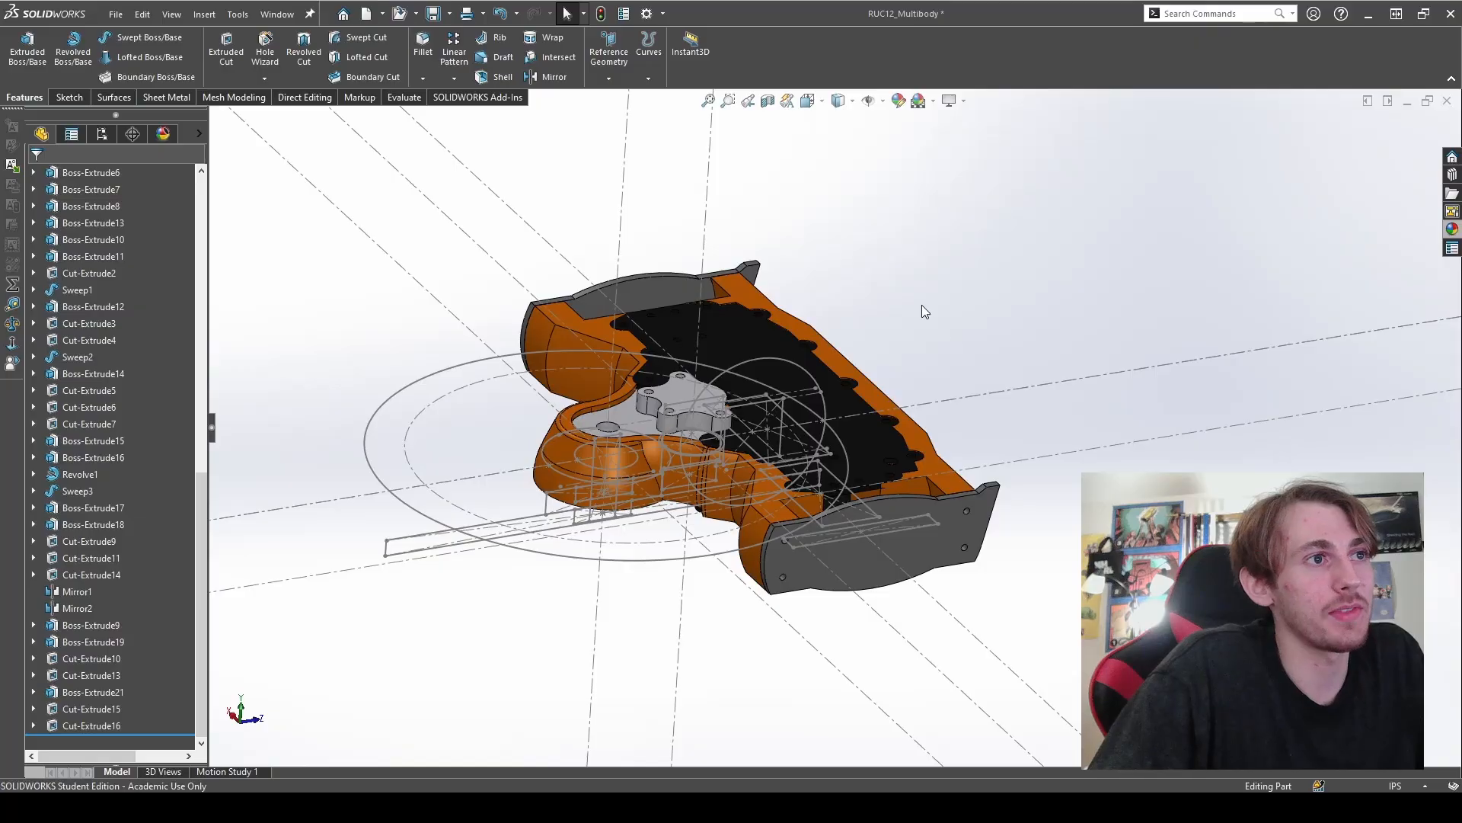
{"action": "scroll", "coordinate": [883, 281], "scroll_direction": "up", "scroll_amount": 1}
{"action": "scroll", "coordinate": [881, 282], "scroll_direction": "down", "scroll_amount": 1}
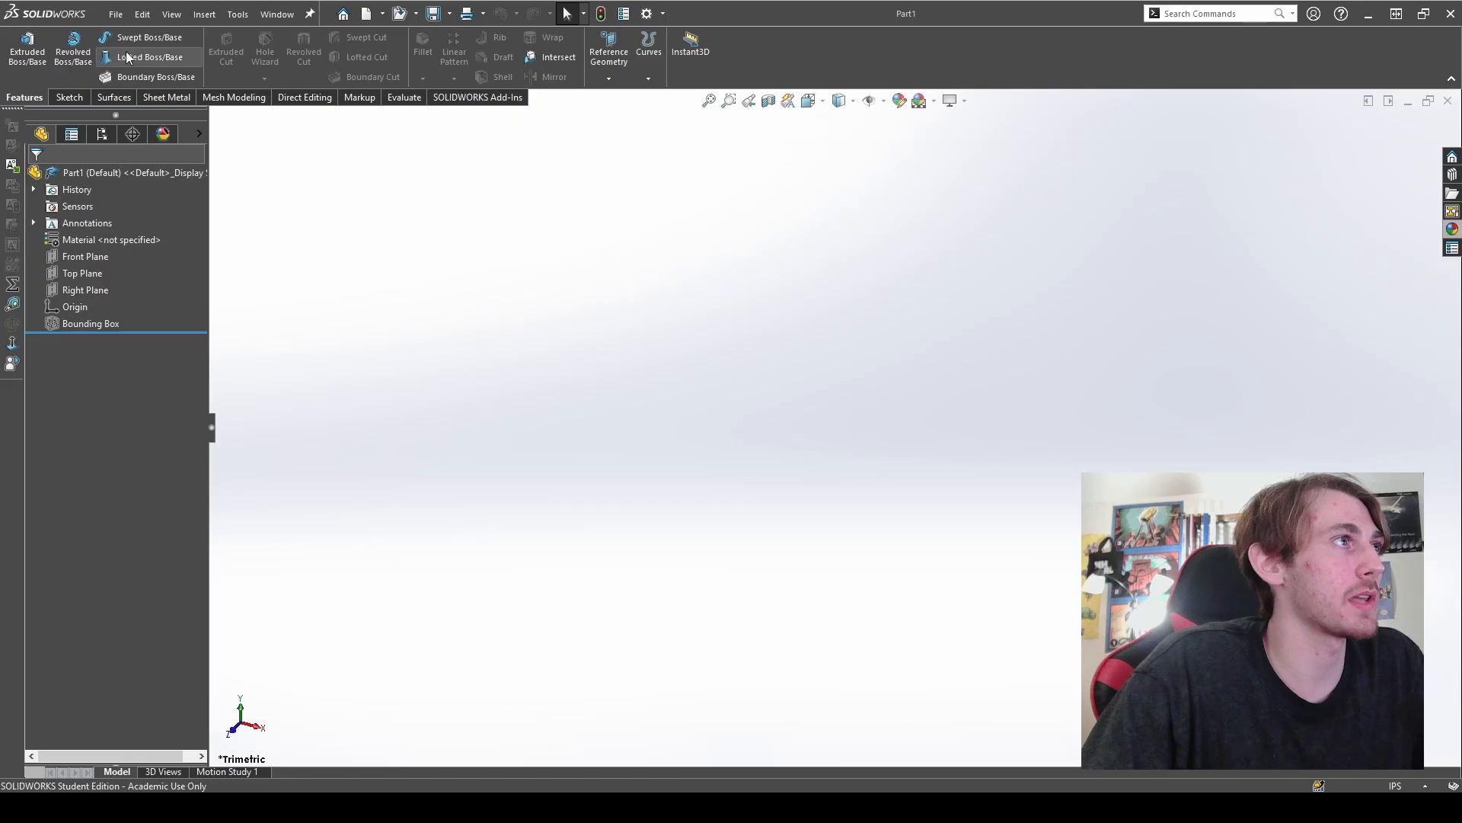
- Insert the open RUC12_Multibody part in its Default configuration at the origin of the empty Part1
{"action": "left_click", "coordinate": [210, 18]}
{"action": "left_click", "coordinate": [225, 392]}
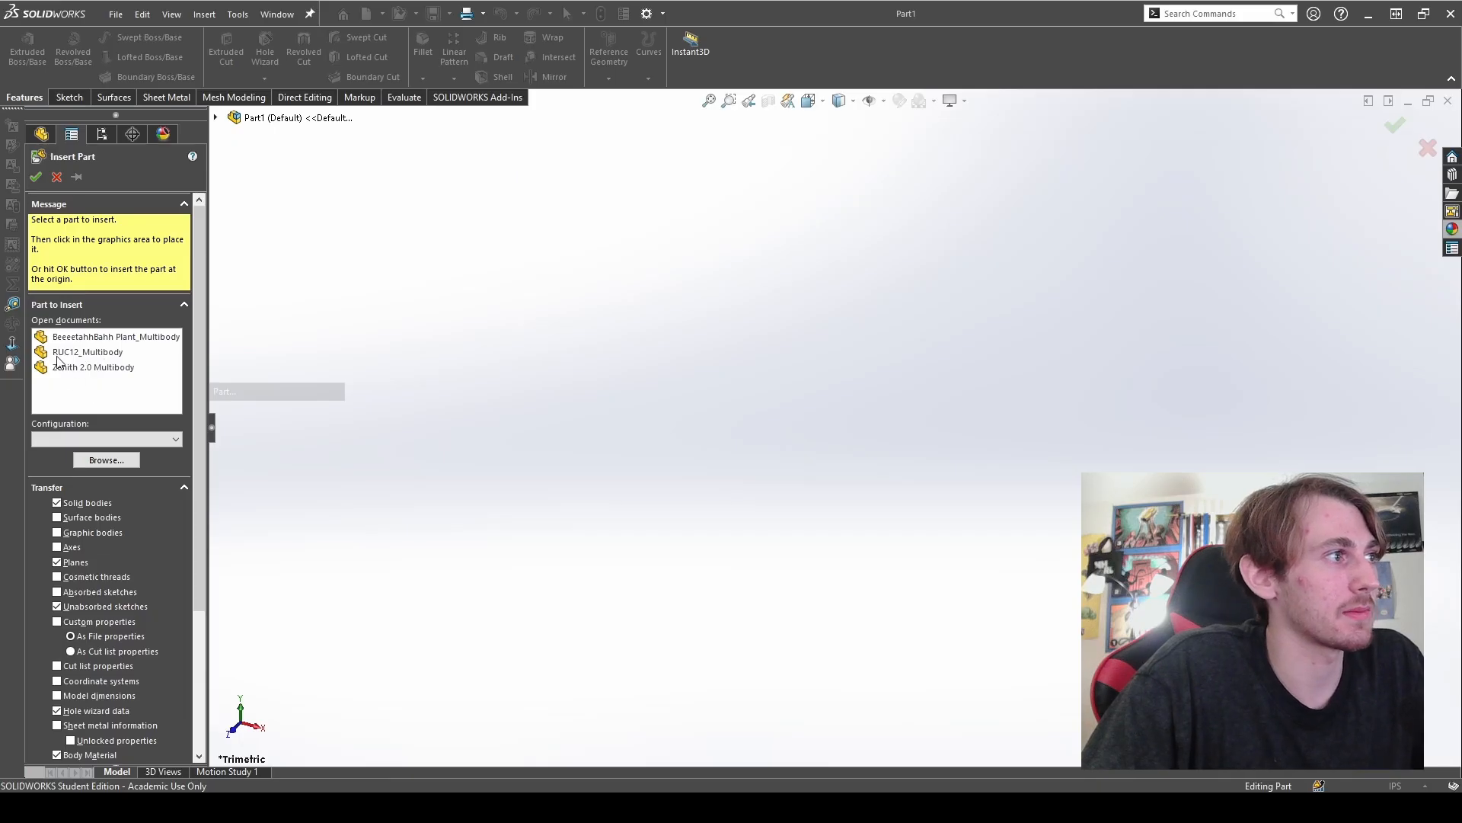
{"action": "left_click", "coordinate": [91, 353]}
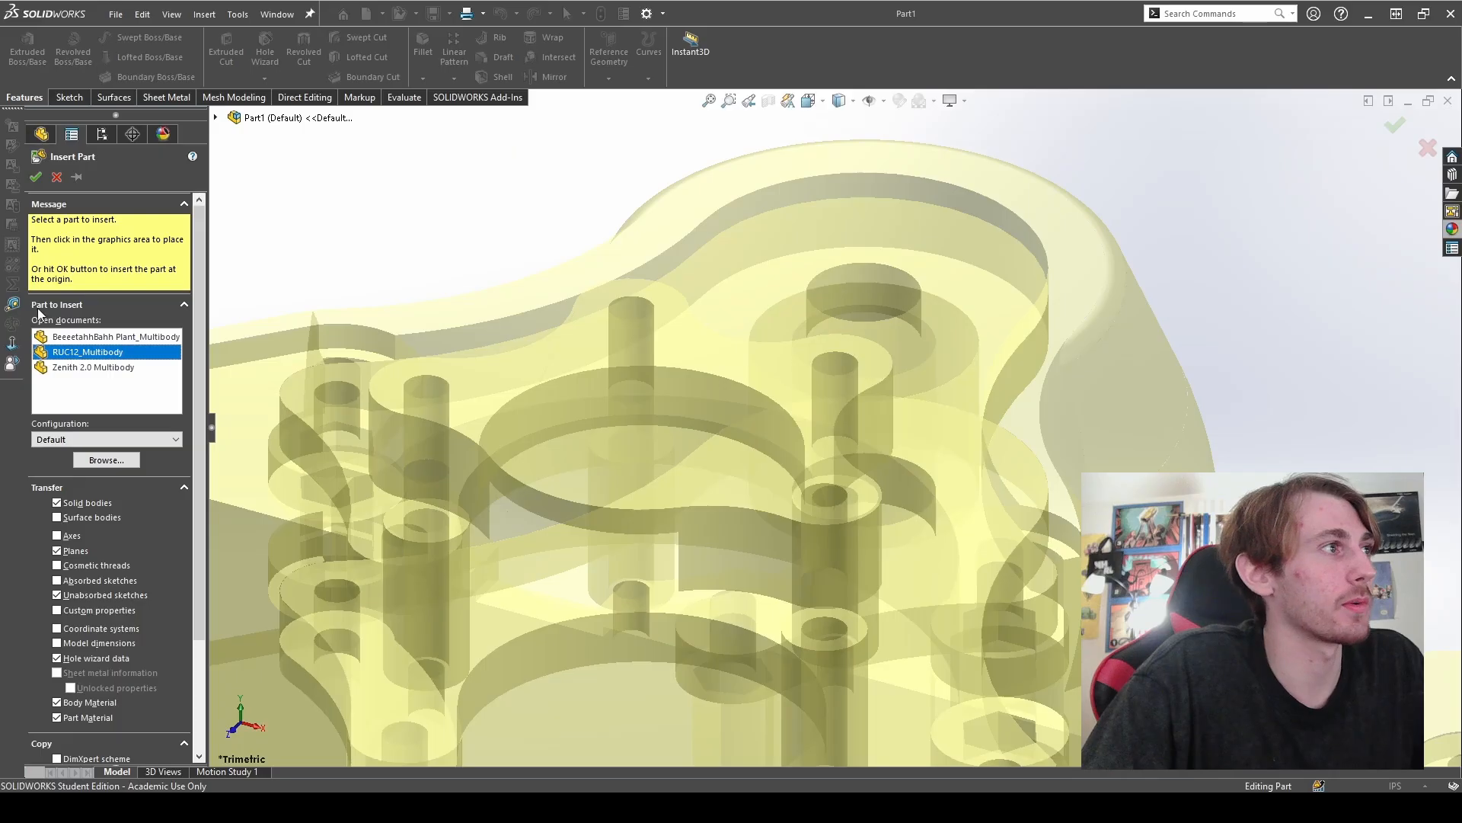
{"action": "left_click", "coordinate": [35, 178]}
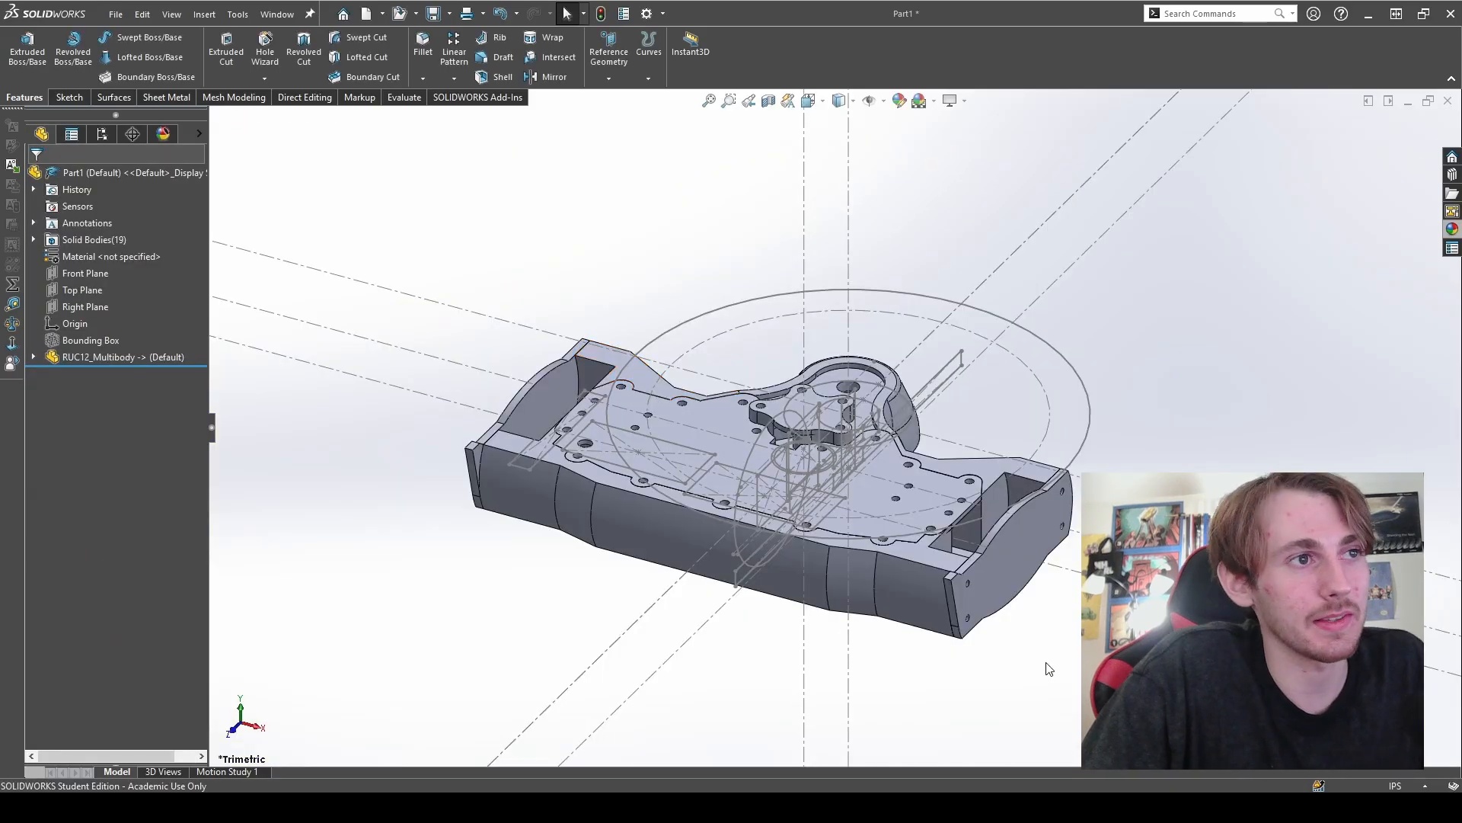
- Inspect the inserted part's bodies and sketches, and highlight the Right Plane to check its alignment with them
{"action": "scroll", "coordinate": [838, 440], "scroll_direction": "up", "scroll_amount": 2}
{"action": "scroll", "coordinate": [839, 441], "scroll_direction": "down", "scroll_amount": 2}
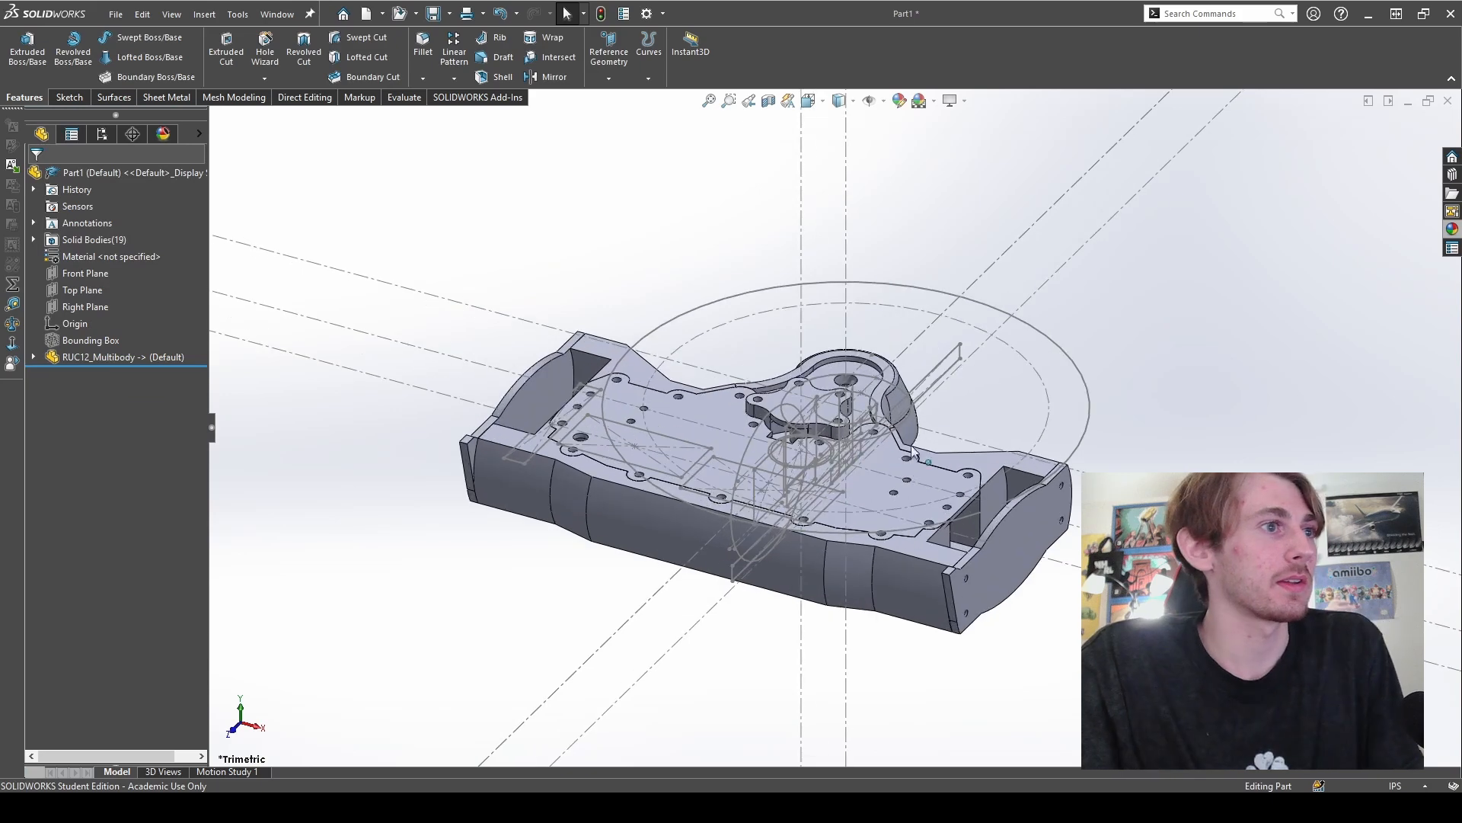
{"action": "scroll", "coordinate": [938, 445], "scroll_direction": "down", "scroll_amount": 1}
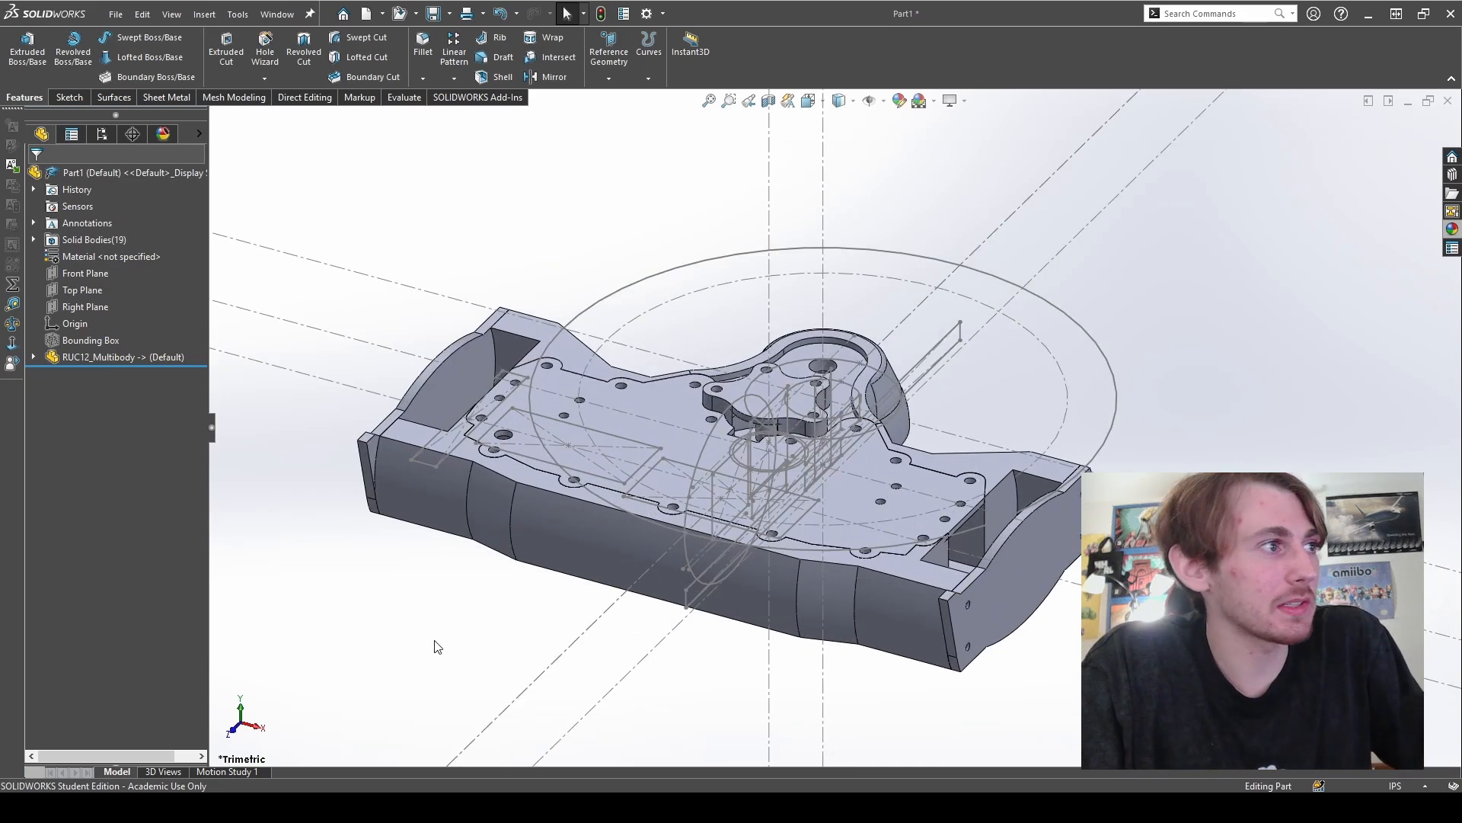
{"action": "middle_click_drag", "start_coordinate": [439, 641], "coordinate": [460, 673]}
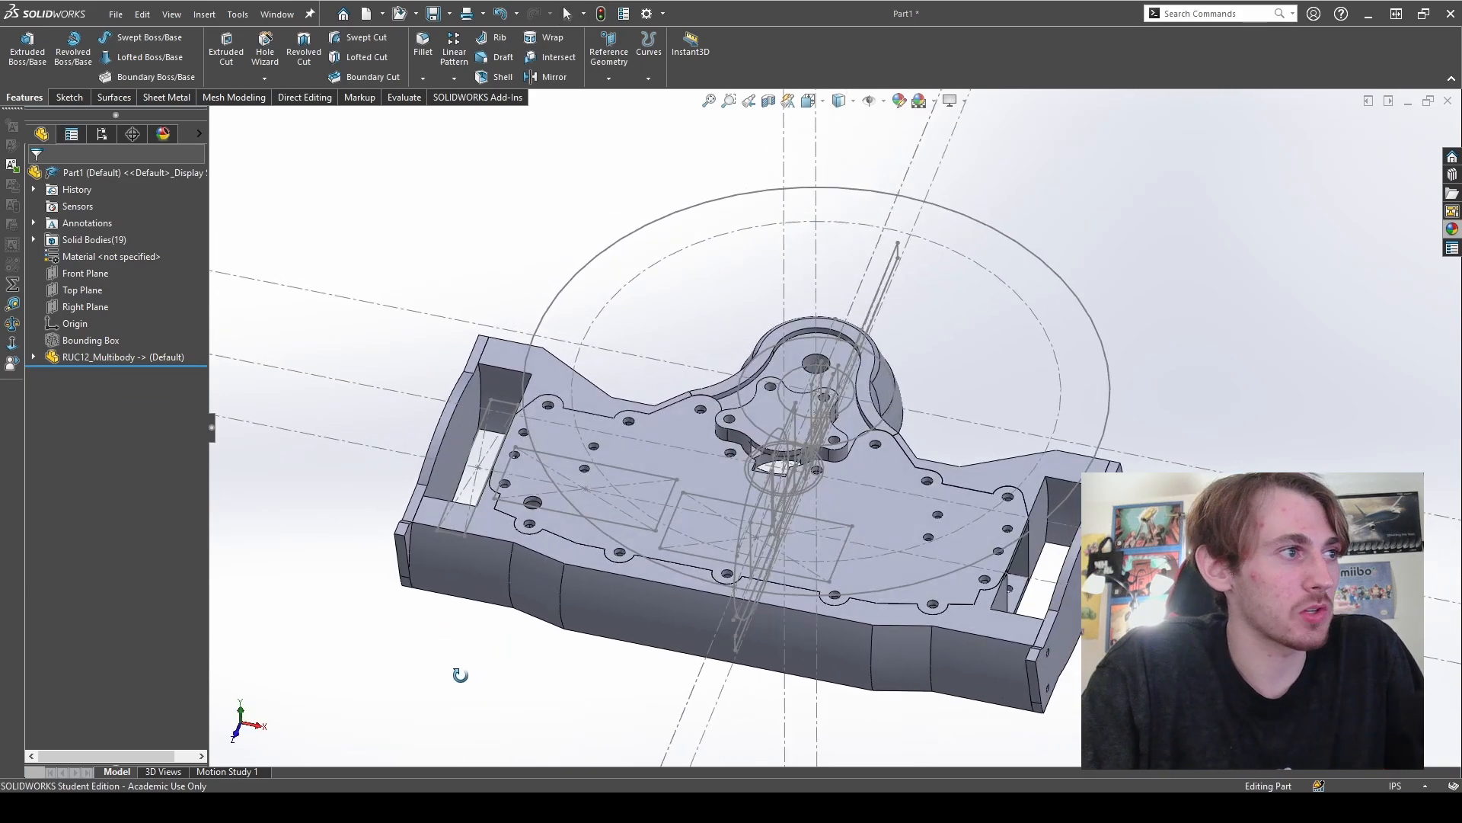
{"action": "left_click", "coordinate": [85, 311]}
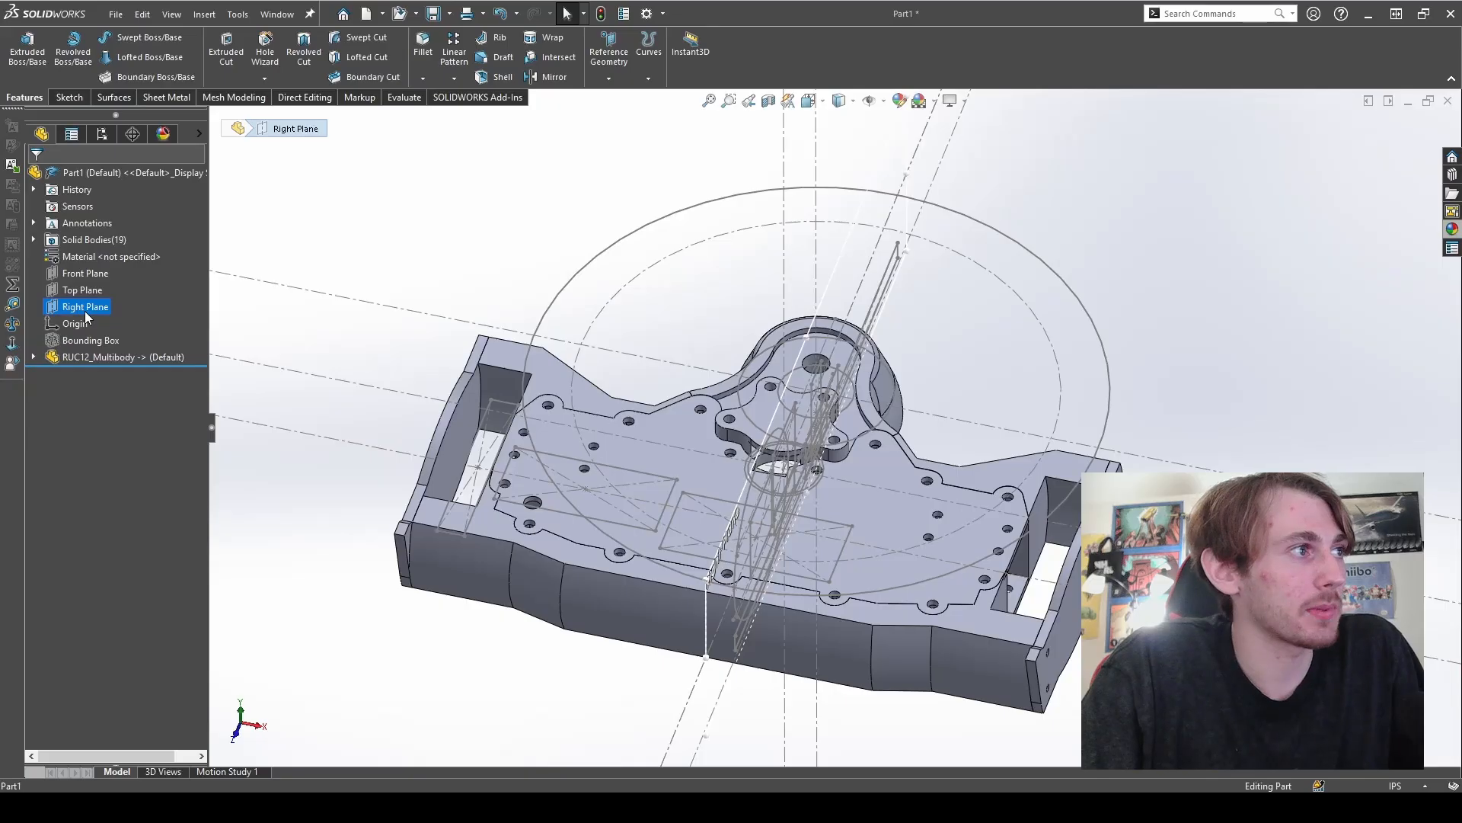
{"action": "scroll", "coordinate": [998, 640], "scroll_direction": "up", "scroll_amount": 1}
{"action": "scroll", "coordinate": [838, 498], "scroll_direction": "down", "scroll_amount": 2}
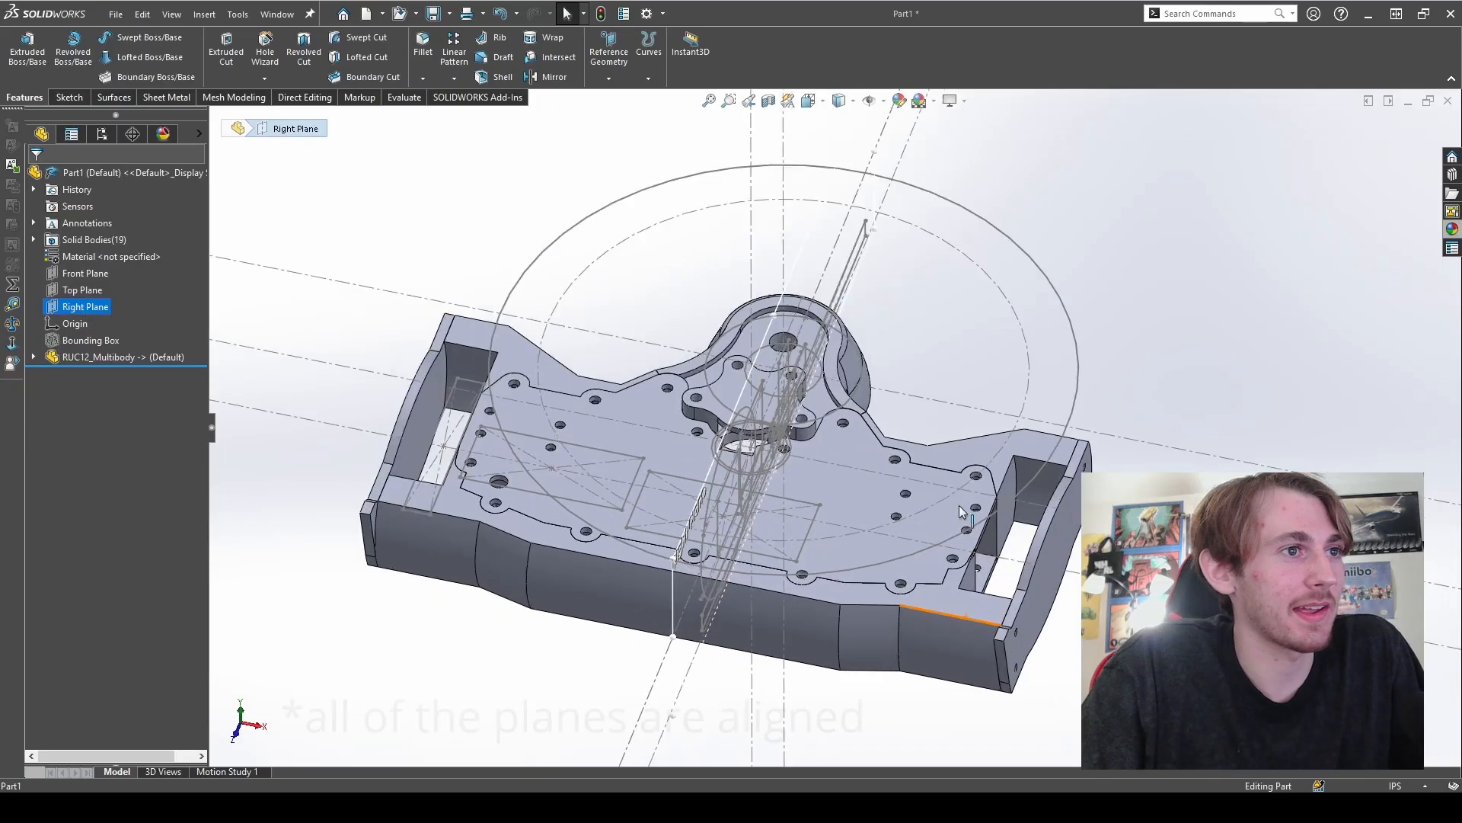
{"action": "scroll", "coordinate": [751, 640], "scroll_direction": "up", "scroll_amount": 1}
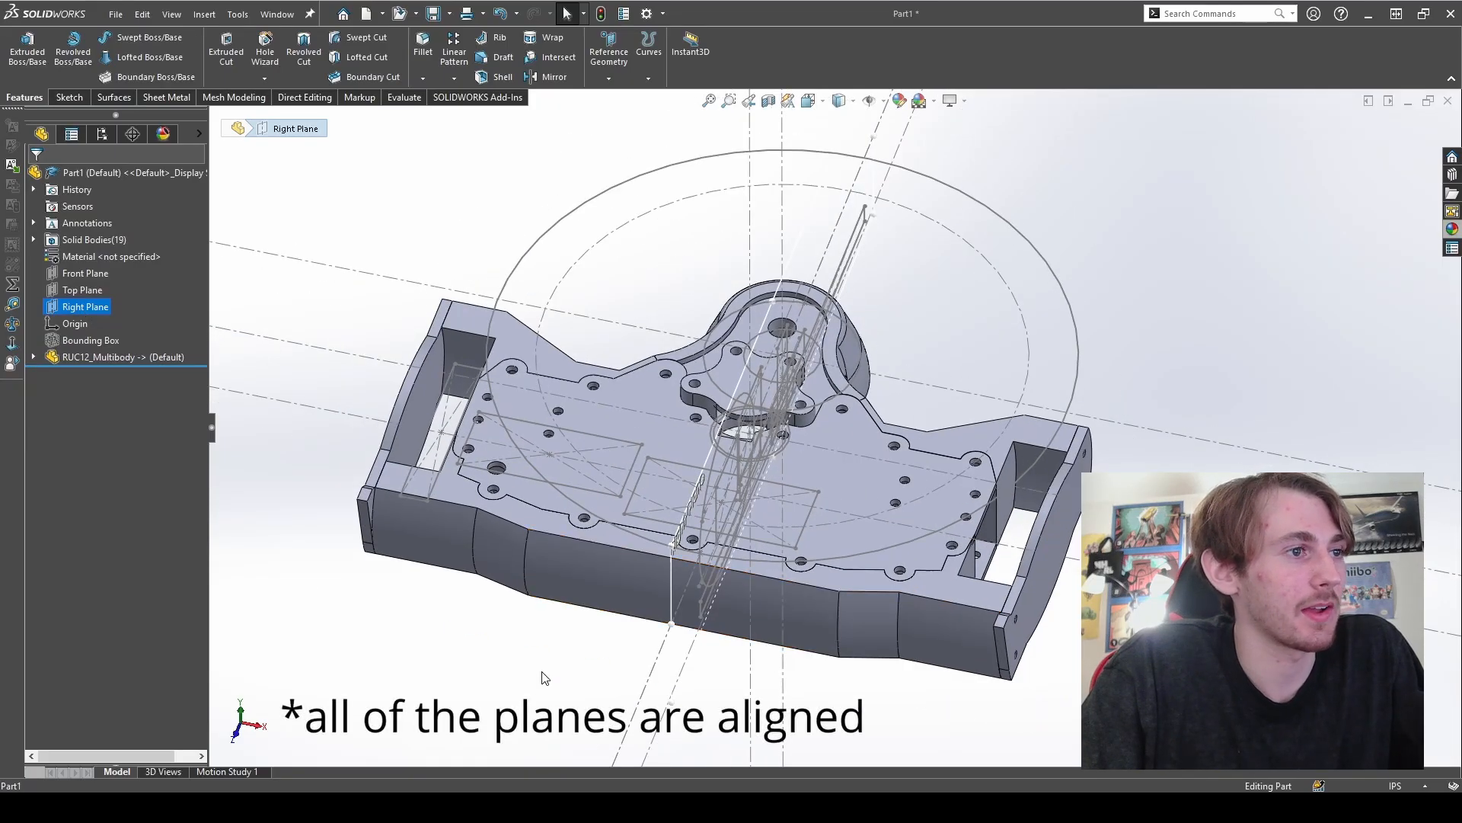
{"action": "left_click", "coordinate": [552, 690]}
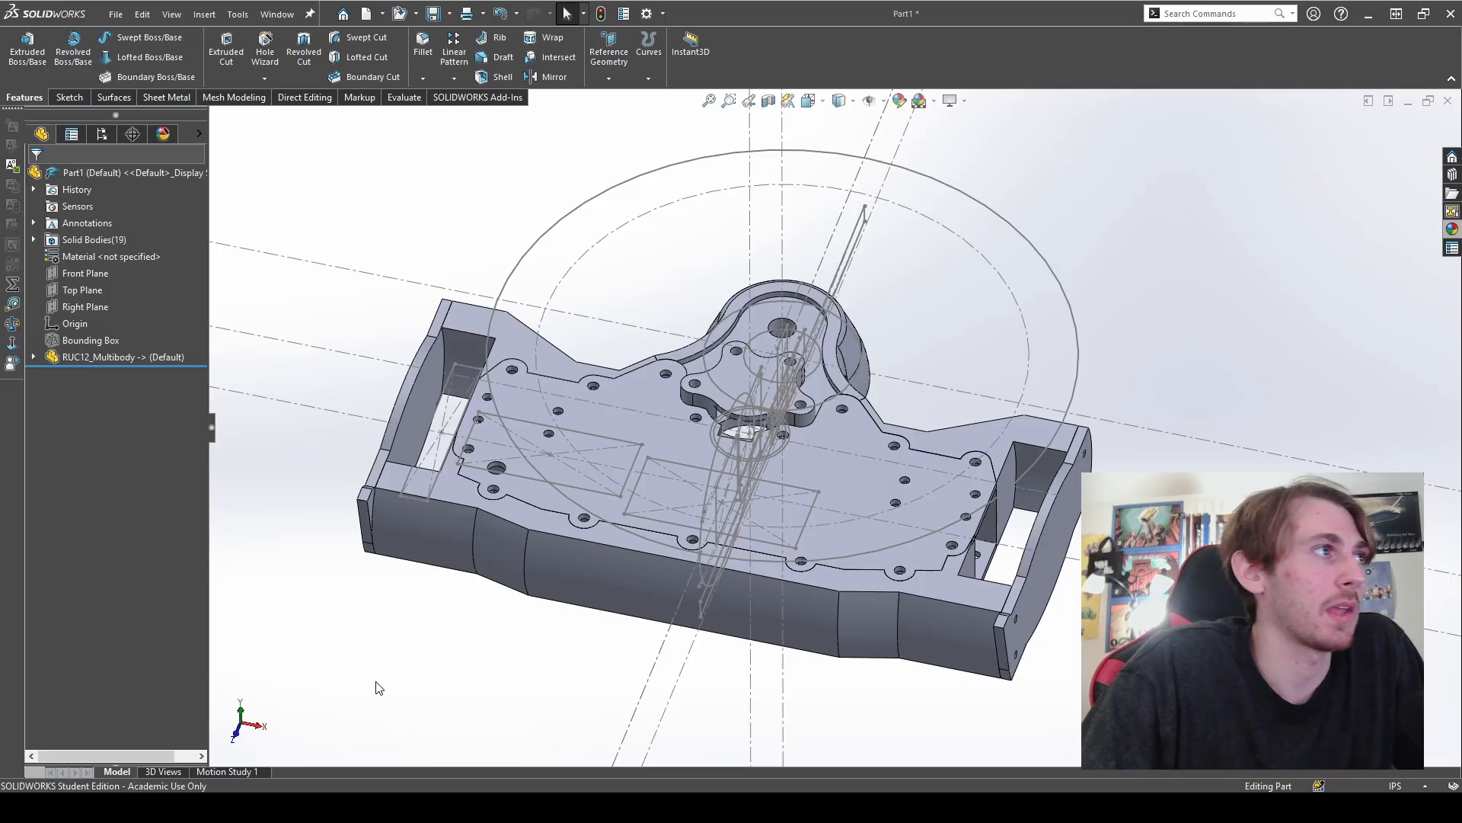
- Apply Delete/Keep Body with the Keep Bodies option, keeping only the curved front snout body of the inserted RUC12_Multibody part
{"action": "scroll", "coordinate": [961, 445], "scroll_direction": "up", "scroll_amount": 1}
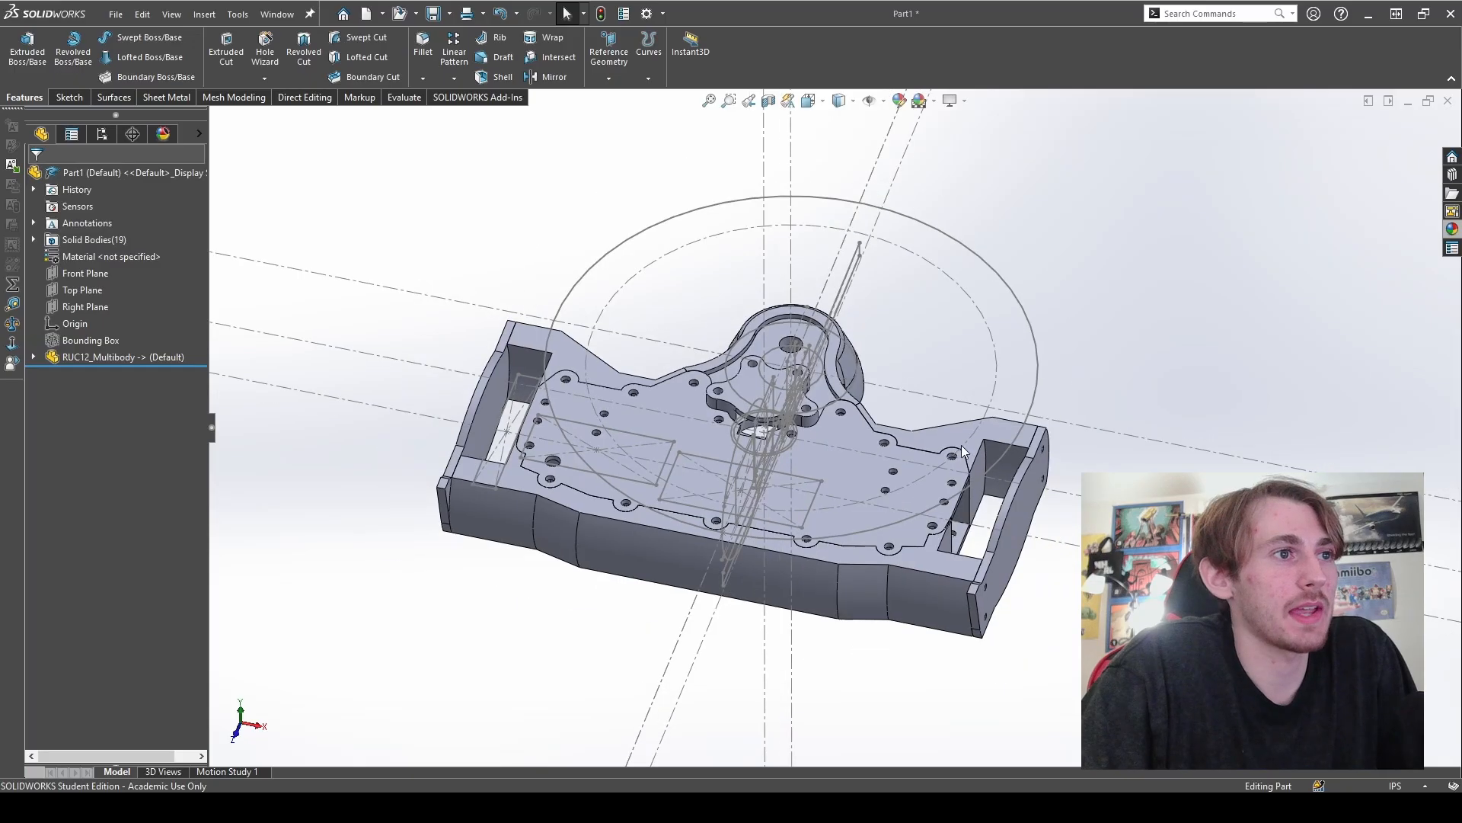
{"action": "scroll", "coordinate": [961, 445], "scroll_direction": "down", "scroll_amount": 1}
{"action": "middle_click_drag", "start_coordinate": [918, 578], "coordinate": [1070, 676]}
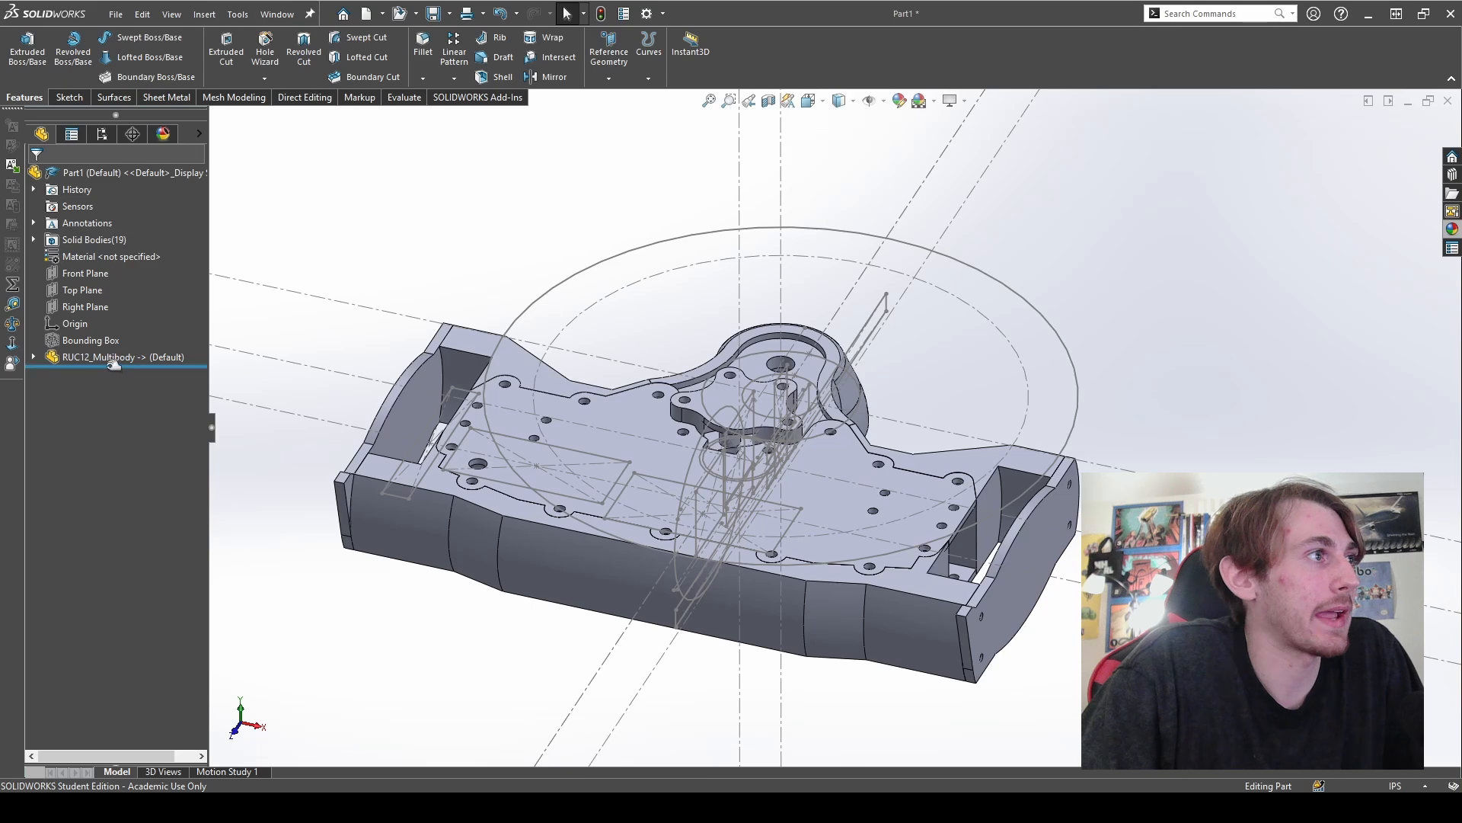
{"action": "left_click", "coordinate": [234, 97]}
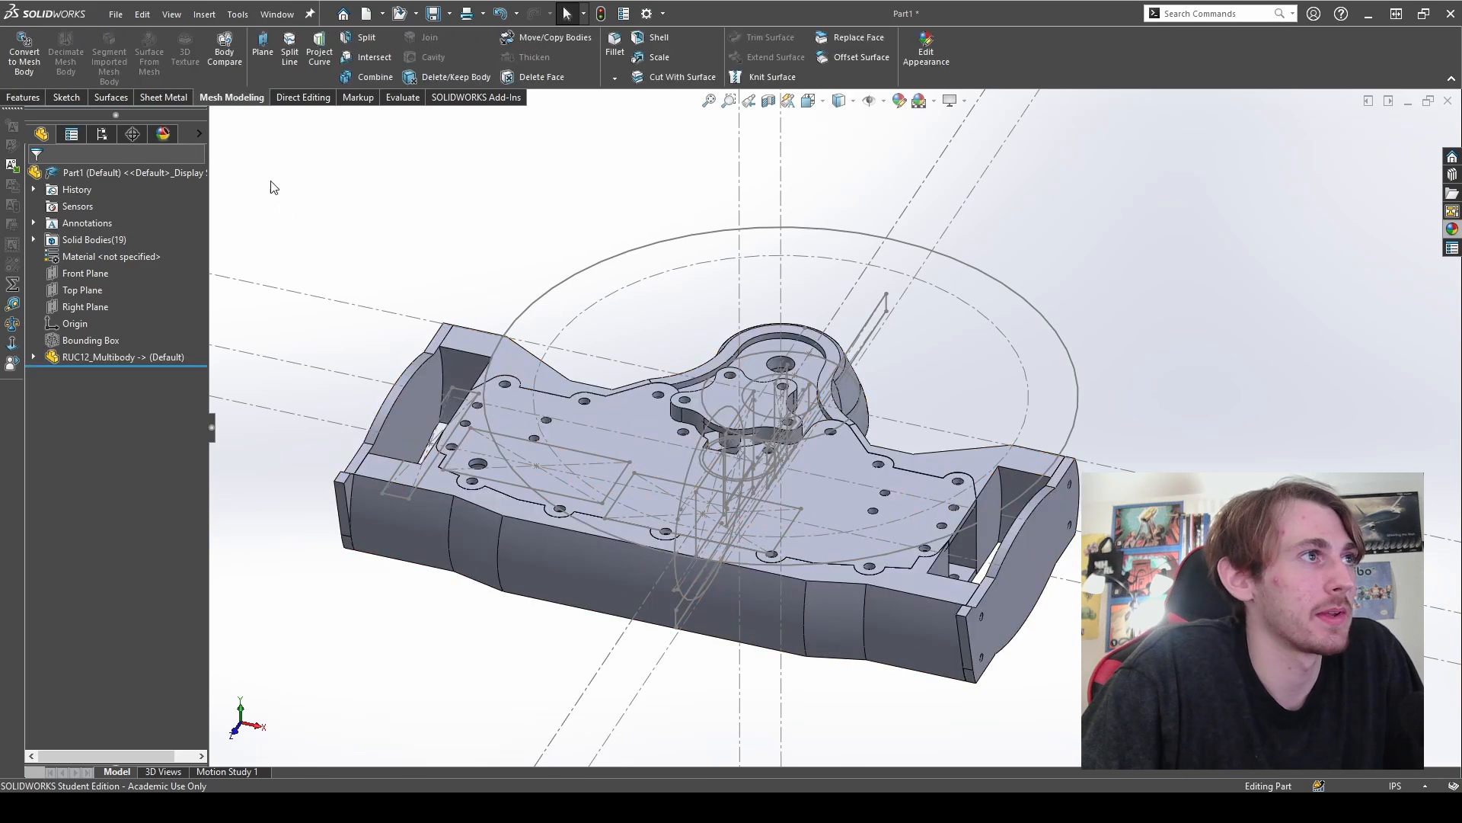
{"action": "left_click", "coordinate": [442, 79]}
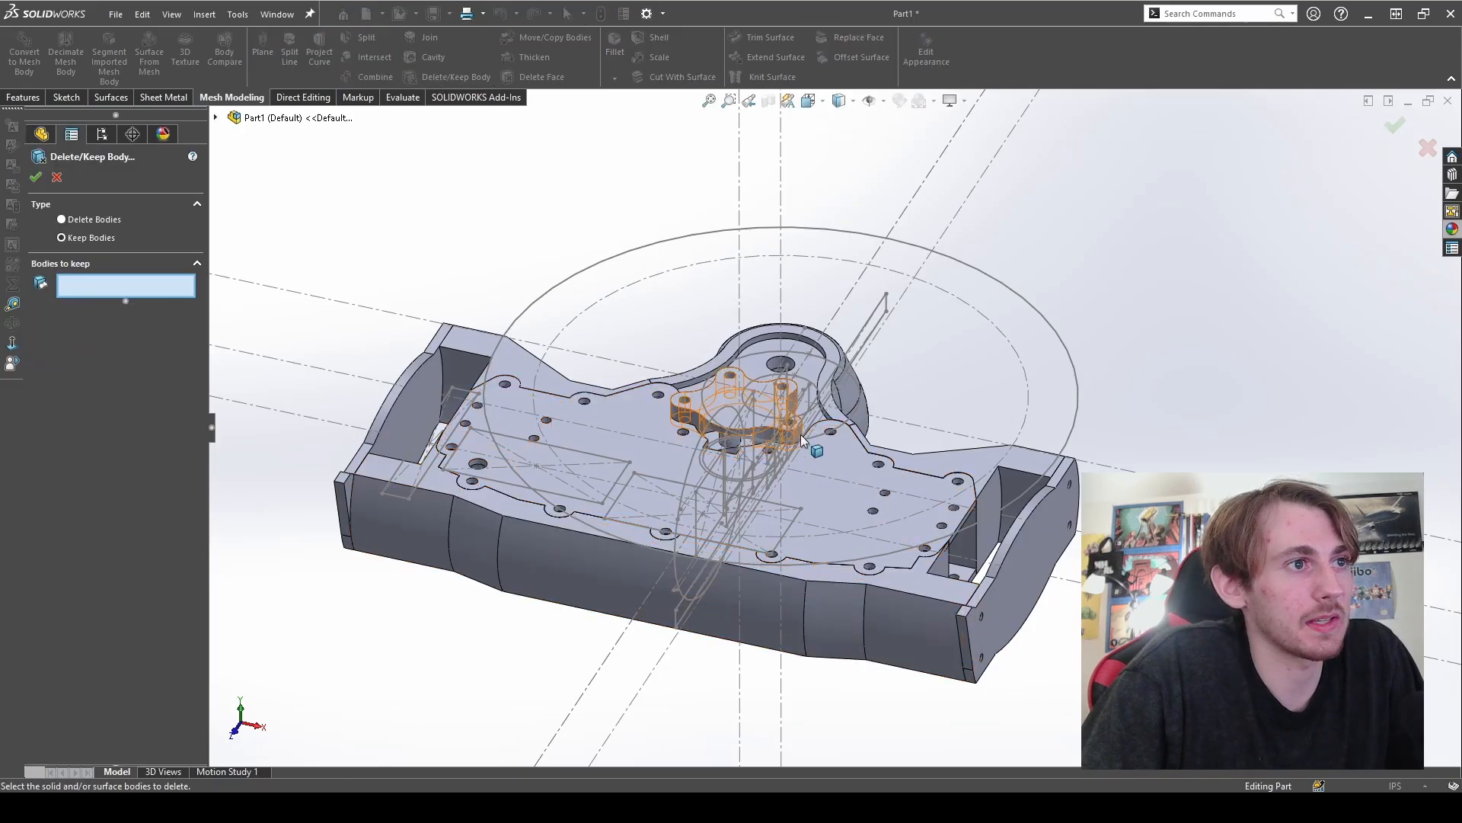
{"action": "left_click", "coordinate": [716, 403]}
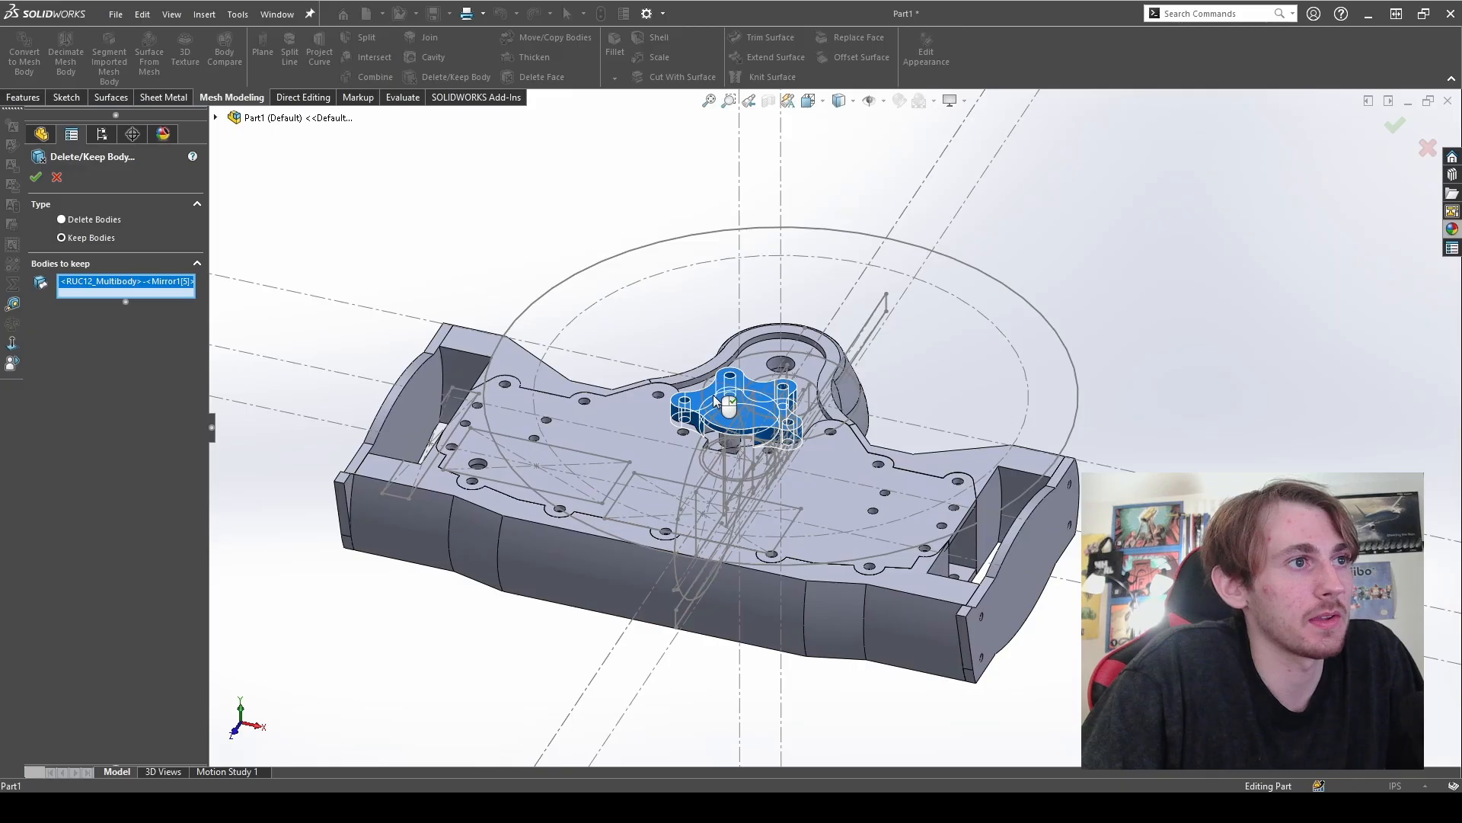
{"action": "left_click", "coordinate": [712, 361]}
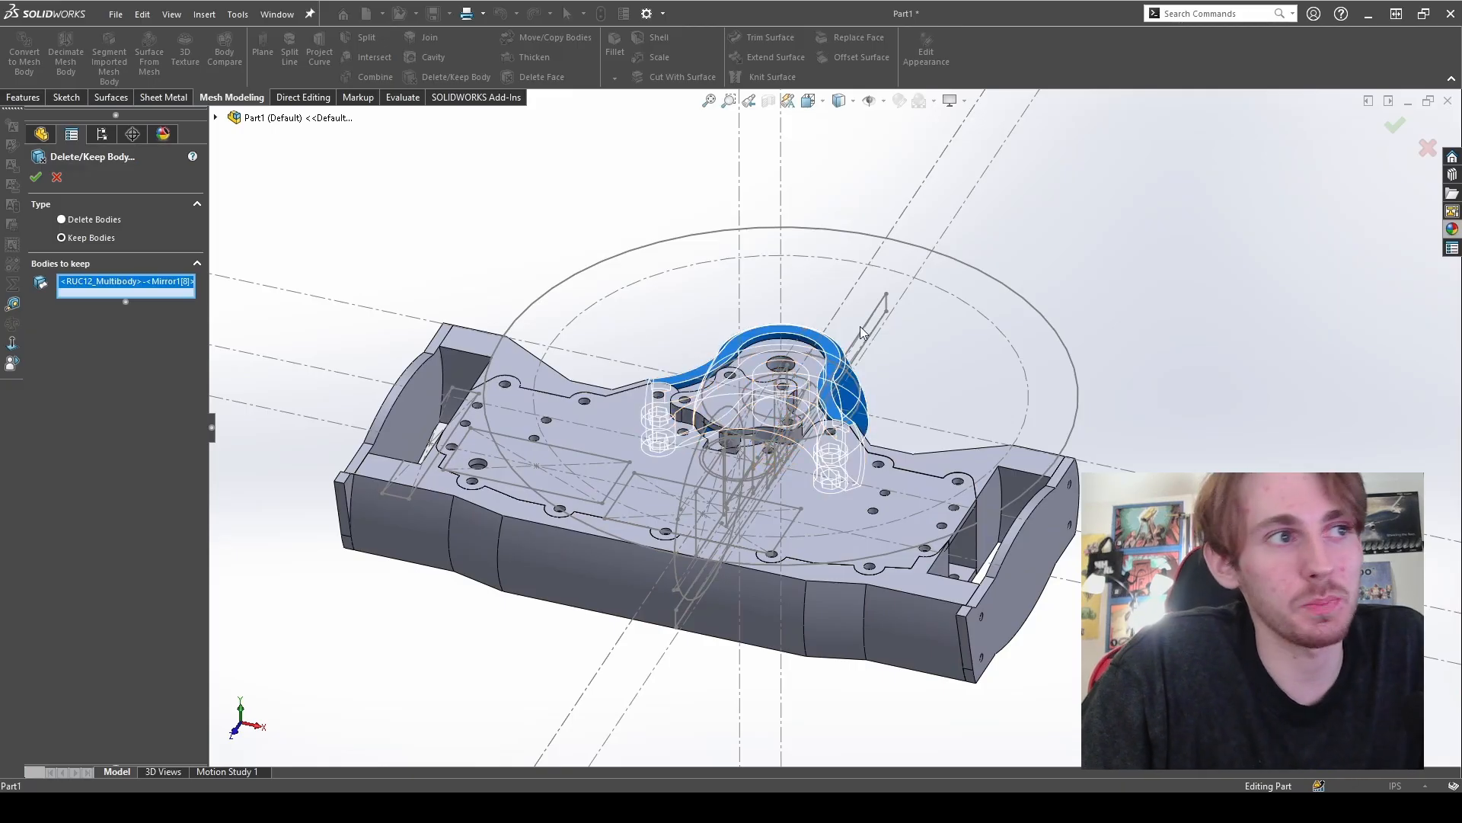
{"action": "left_click", "coordinate": [36, 177]}
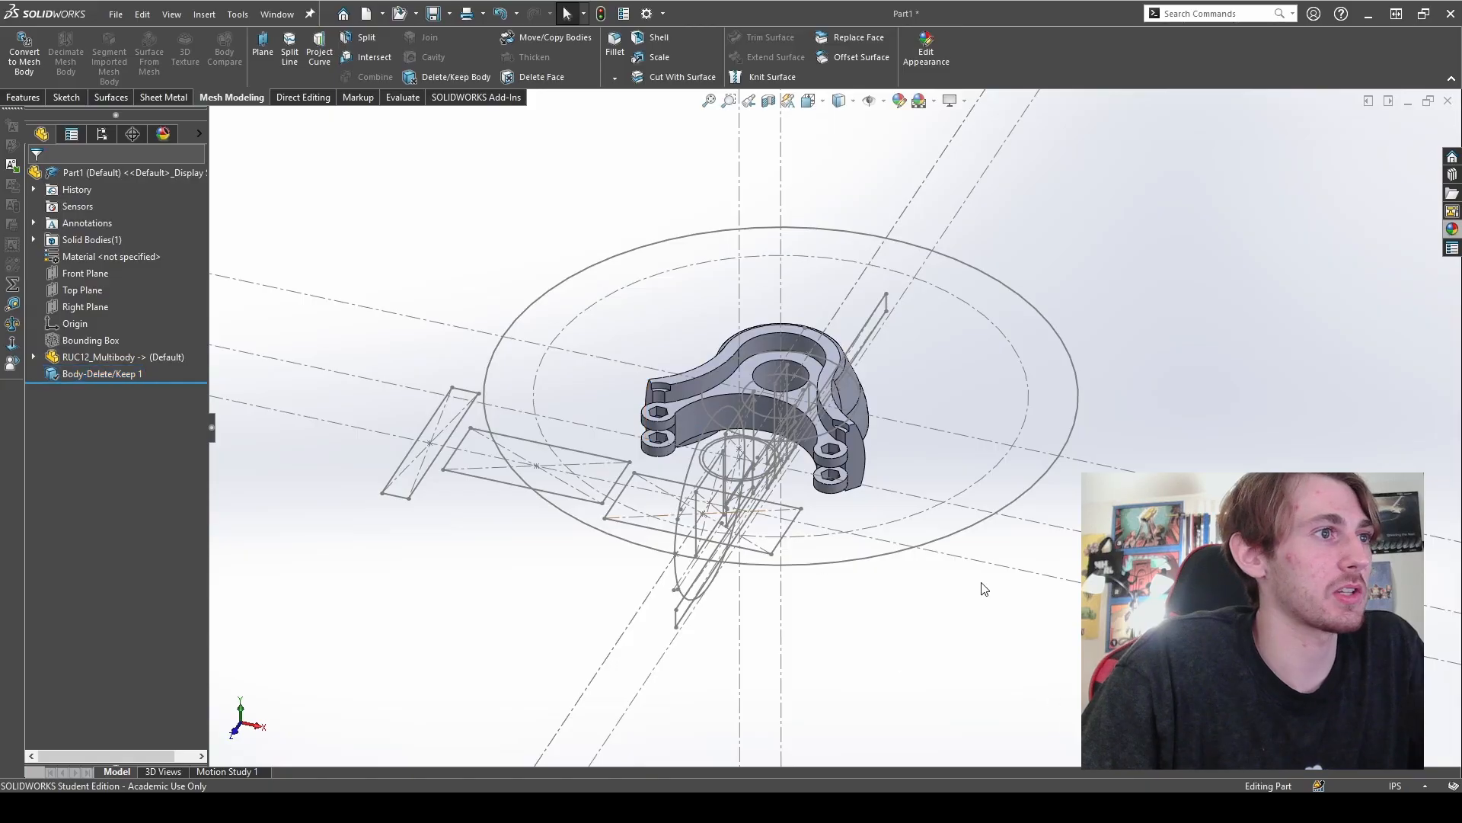
- Inspect the isolated snout body in Part1, and compare it with the finished RUC12_Snout part
{"action": "scroll", "coordinate": [835, 394], "scroll_direction": "down", "scroll_amount": 4}
{"action": "middle_click_drag", "start_coordinate": [835, 395], "coordinate": [783, 399]}
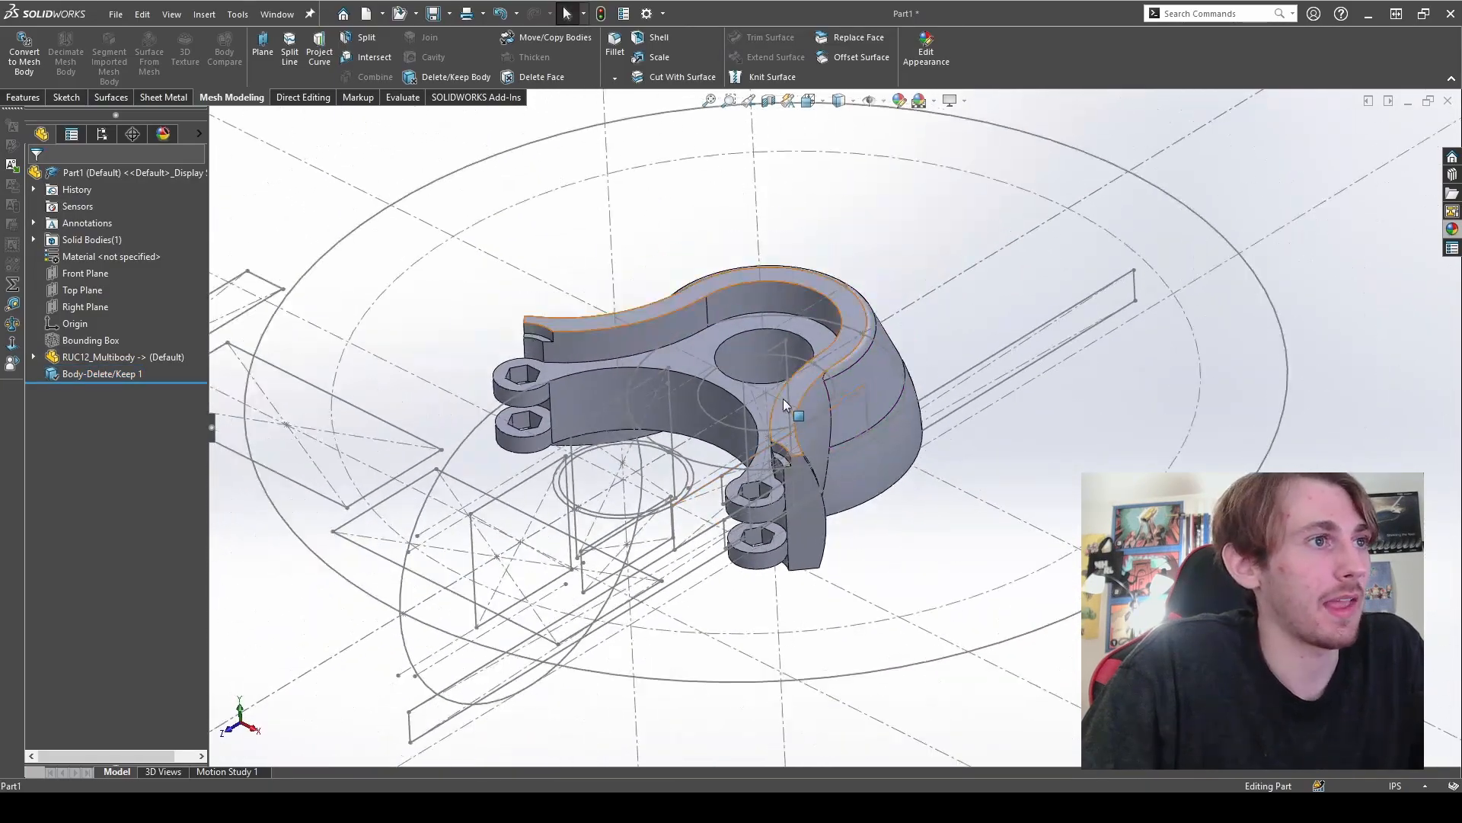
{"action": "scroll", "coordinate": [783, 399], "scroll_direction": "up", "scroll_amount": 2}
{"action": "scroll", "coordinate": [656, 326], "scroll_direction": "down", "scroll_amount": 3}
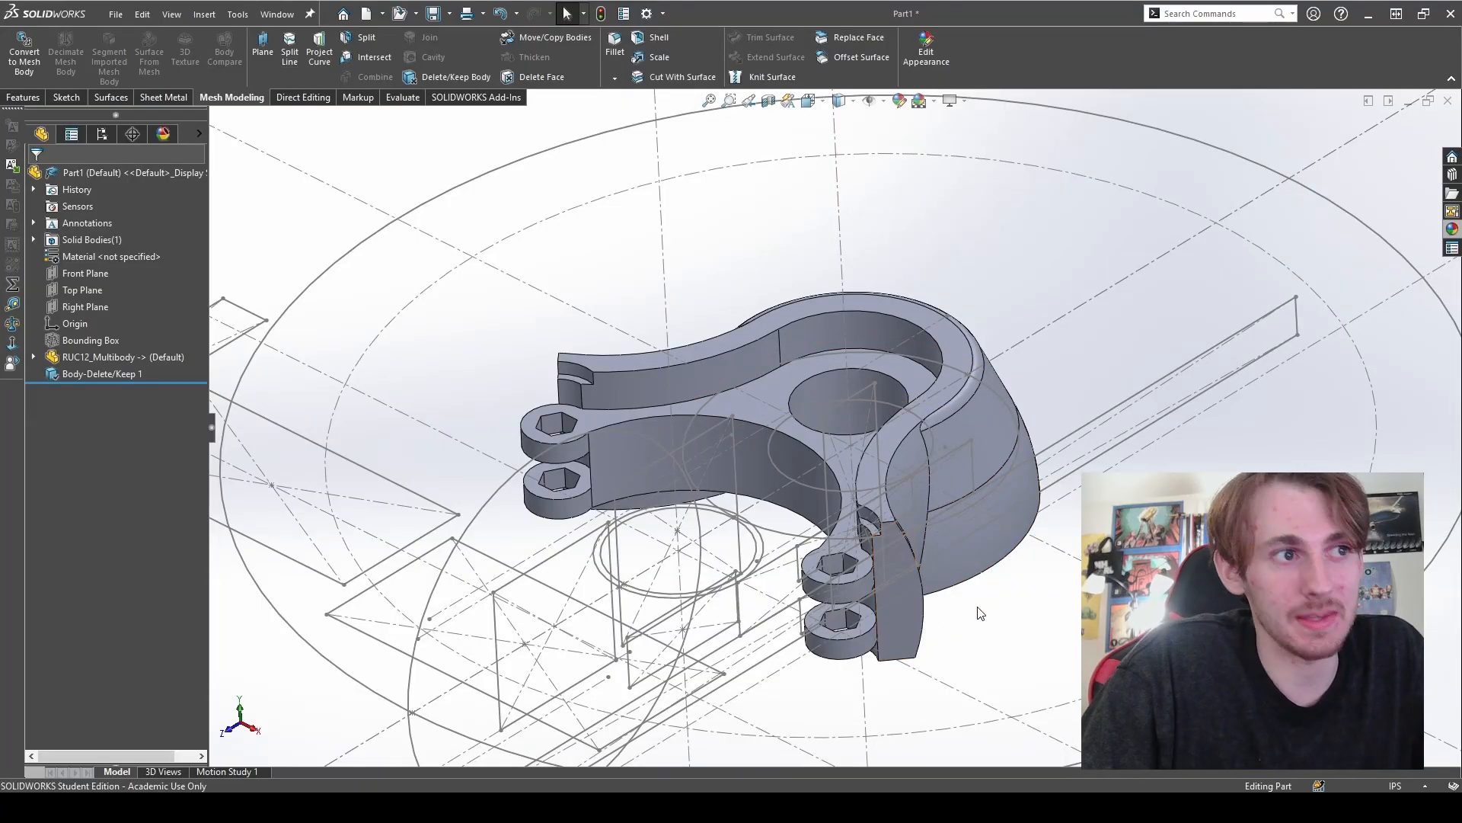
{"action": "scroll", "coordinate": [978, 609], "scroll_direction": "up", "scroll_amount": 3}
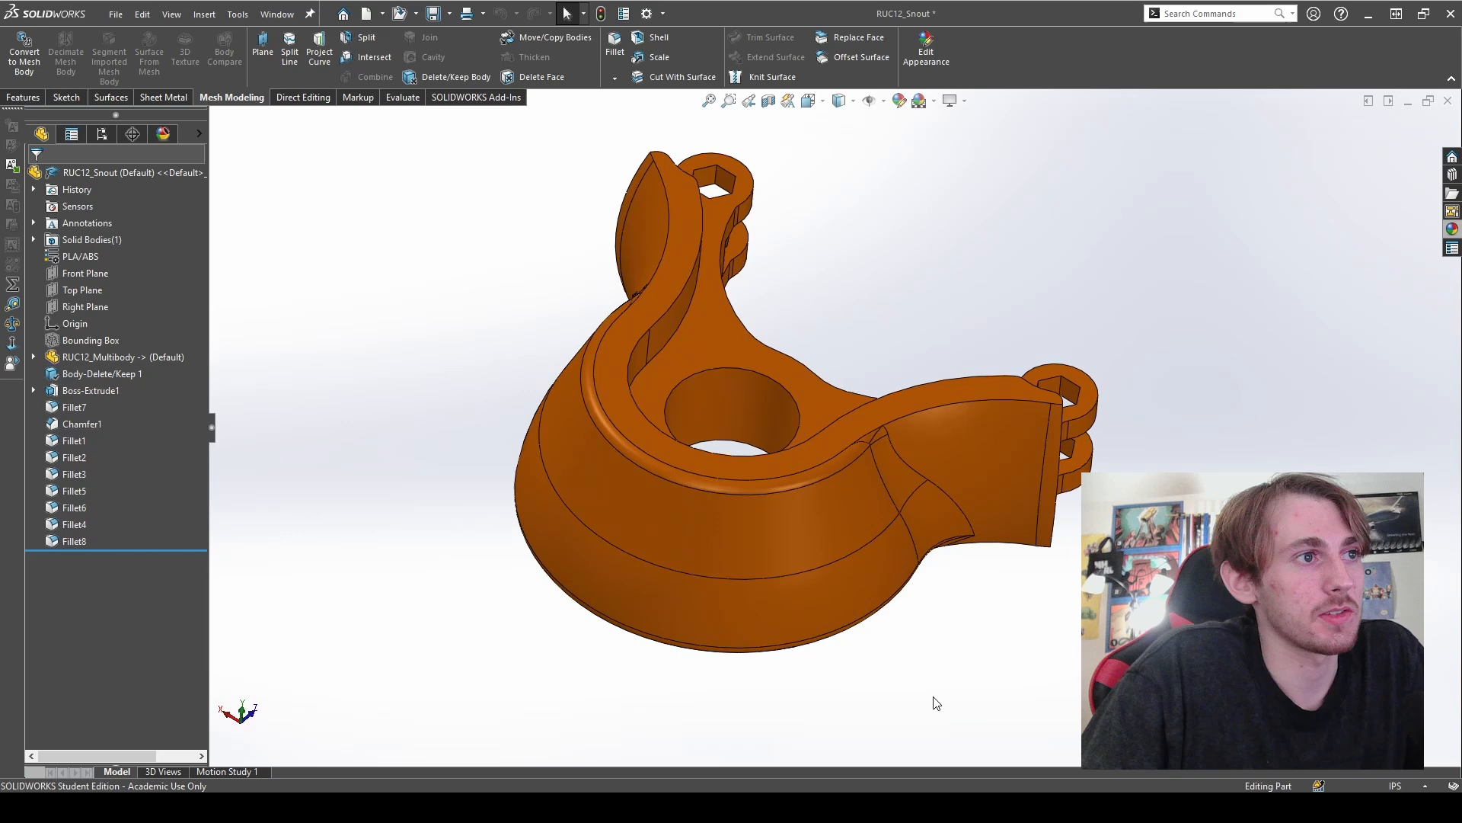
{"action": "middle_click_drag", "start_coordinate": [936, 701], "coordinate": [914, 563]}
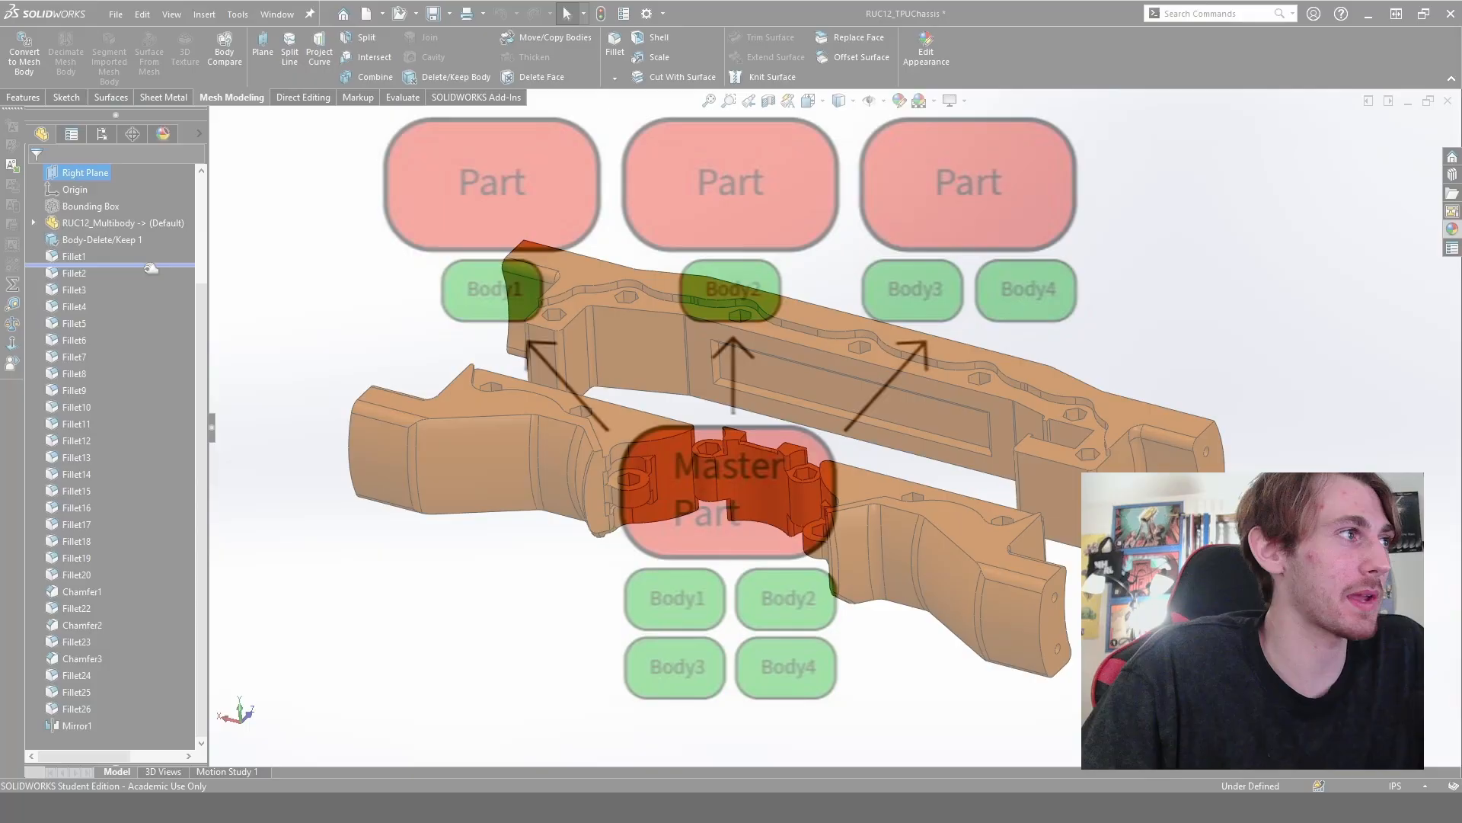
- Roll RUC12_TPUChassis back to just after Body-Delete/Keep 1, return it to the end past Mirror1, and inspect the chassis bodies
{"action": "left_click_drag", "start_coordinate": [151, 268], "coordinate": [149, 249]}
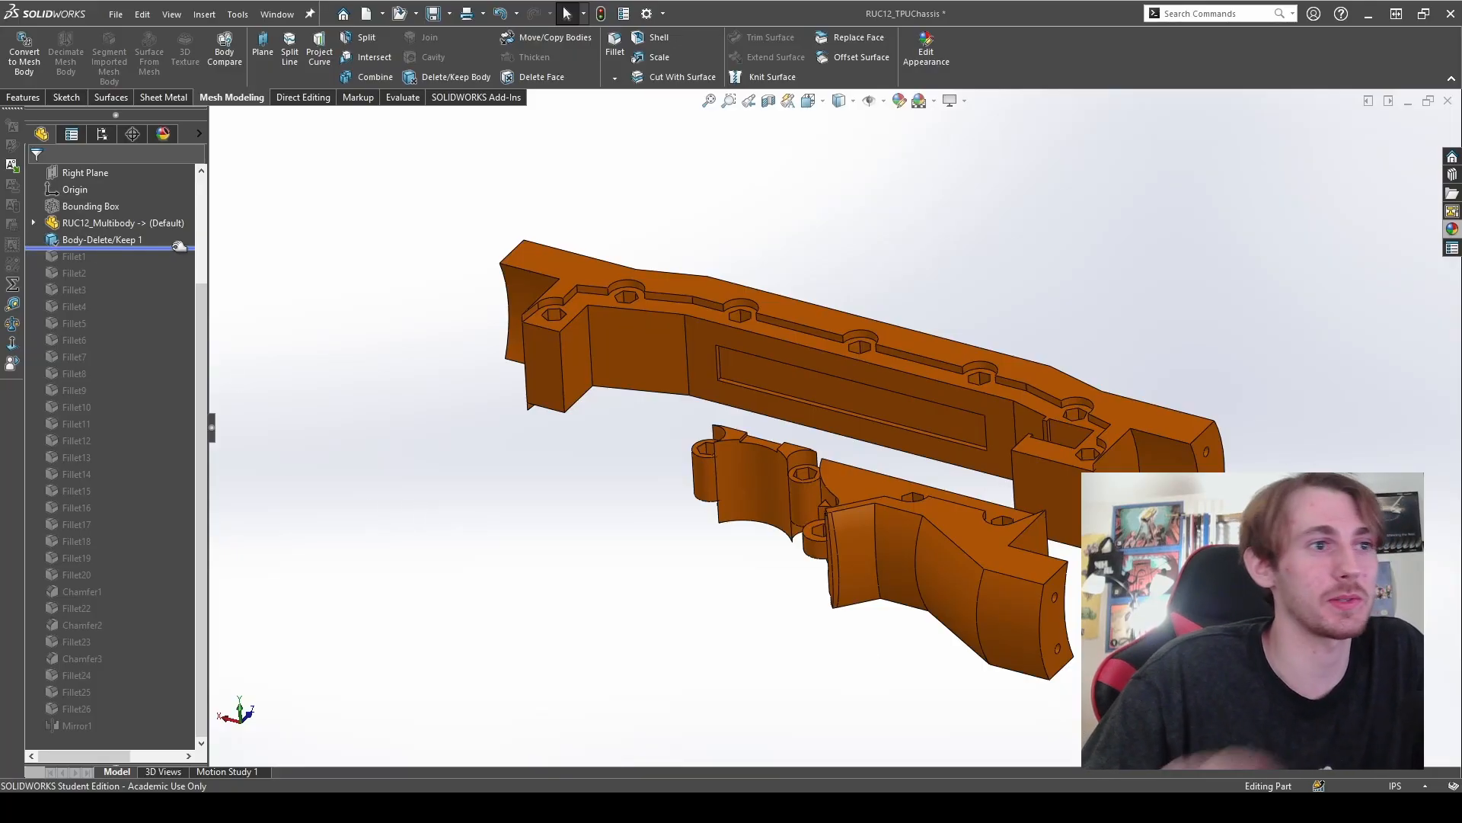
{"action": "left_click_drag", "start_coordinate": [179, 246], "coordinate": [114, 735]}
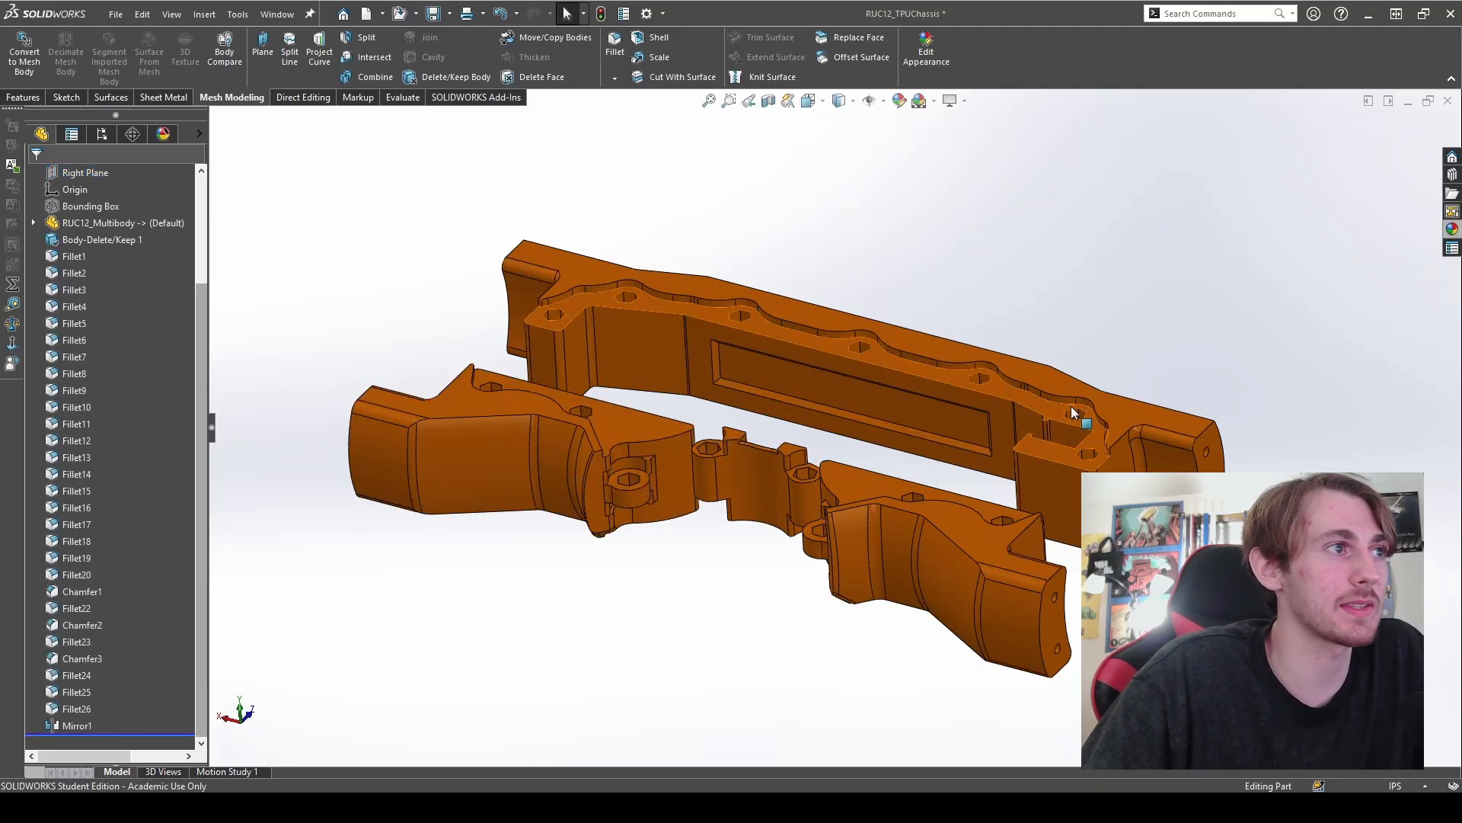
{"action": "scroll", "coordinate": [1071, 402], "scroll_direction": "down", "scroll_amount": 1}
{"action": "scroll", "coordinate": [1069, 399], "scroll_direction": "up", "scroll_amount": 1}
{"action": "scroll", "coordinate": [1005, 400], "scroll_direction": "down", "scroll_amount": 3}
{"action": "key", "text": "f"}
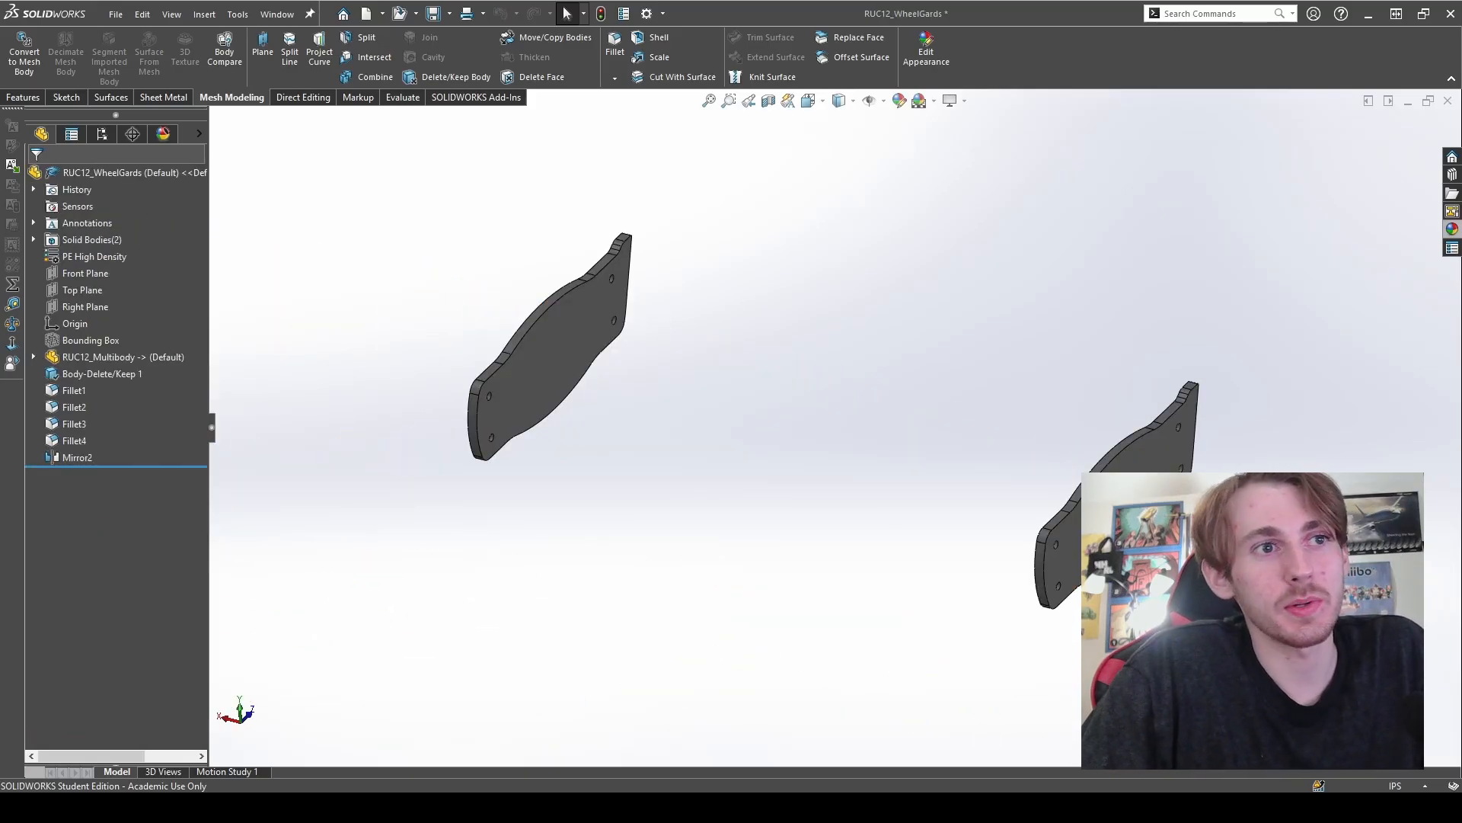
- Roll RUC12_WheelGards back to just after Body-Delete/Keep 1, inspect the single guard, and return the history to the end past Mirror2
{"action": "scroll", "coordinate": [1201, 337], "scroll_direction": "up", "scroll_amount": 1}
{"action": "scroll", "coordinate": [1174, 326], "scroll_direction": "down", "scroll_amount": 1}
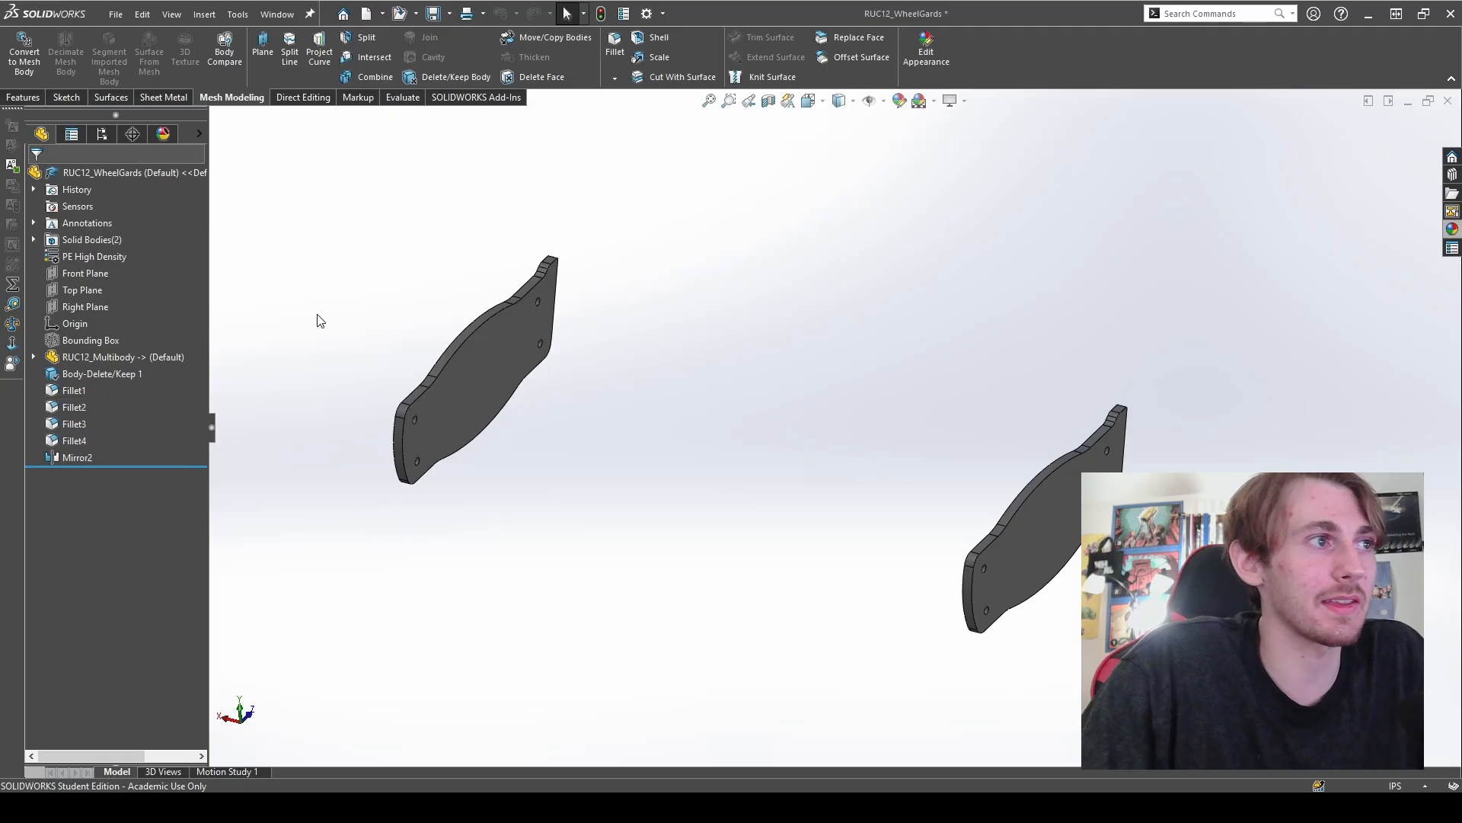
{"action": "left_click_drag", "start_coordinate": [182, 462], "coordinate": [184, 381]}
{"action": "scroll", "coordinate": [1180, 568], "scroll_direction": "down", "scroll_amount": 1}
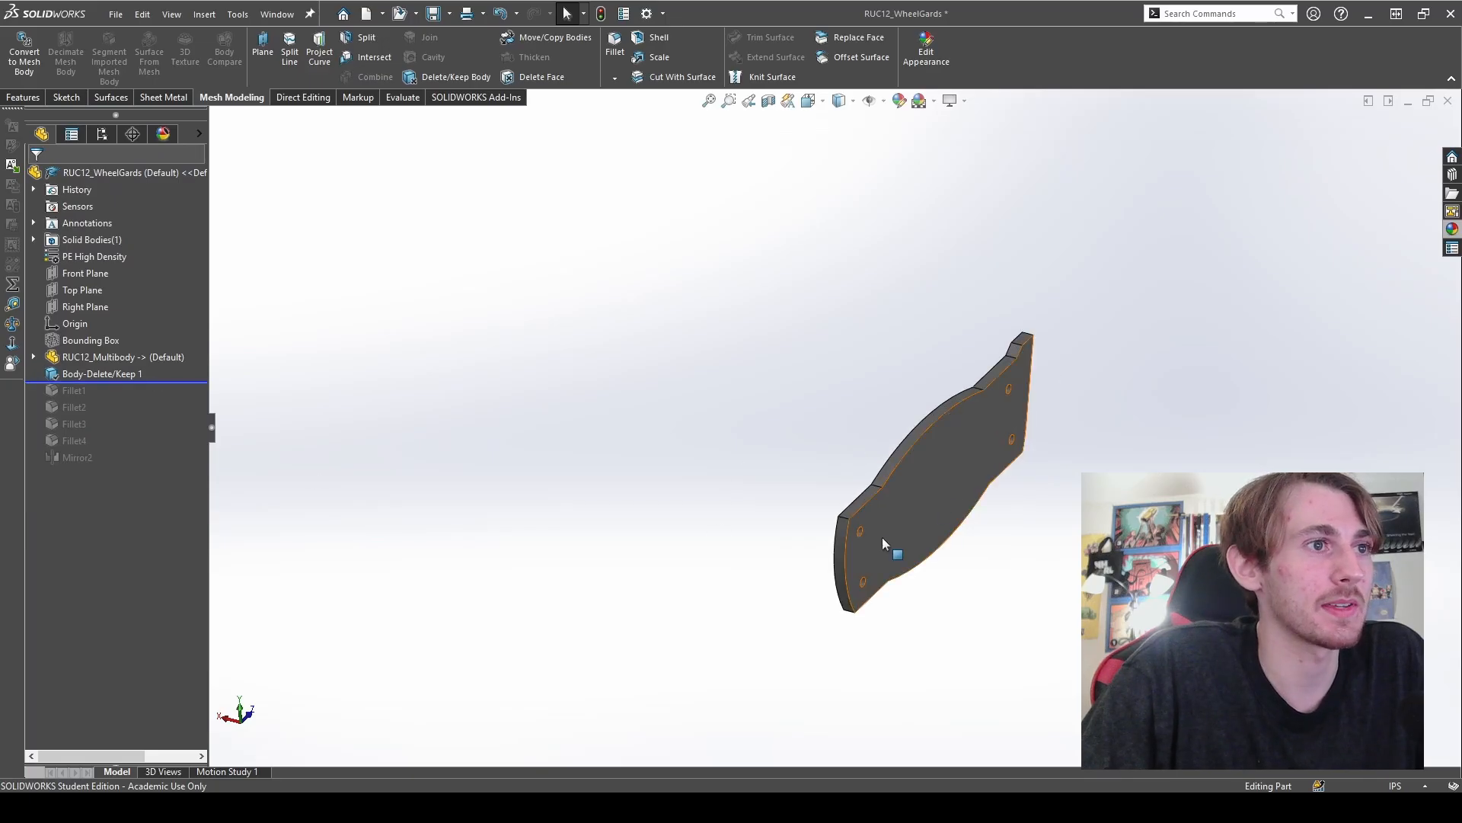
{"action": "scroll", "coordinate": [967, 488], "scroll_direction": "up", "scroll_amount": 1}
{"action": "scroll", "coordinate": [1060, 414], "scroll_direction": "up", "scroll_amount": 2}
{"action": "scroll", "coordinate": [908, 427], "scroll_direction": "down", "scroll_amount": 2}
{"action": "left_click_drag", "start_coordinate": [167, 388], "coordinate": [161, 466]}
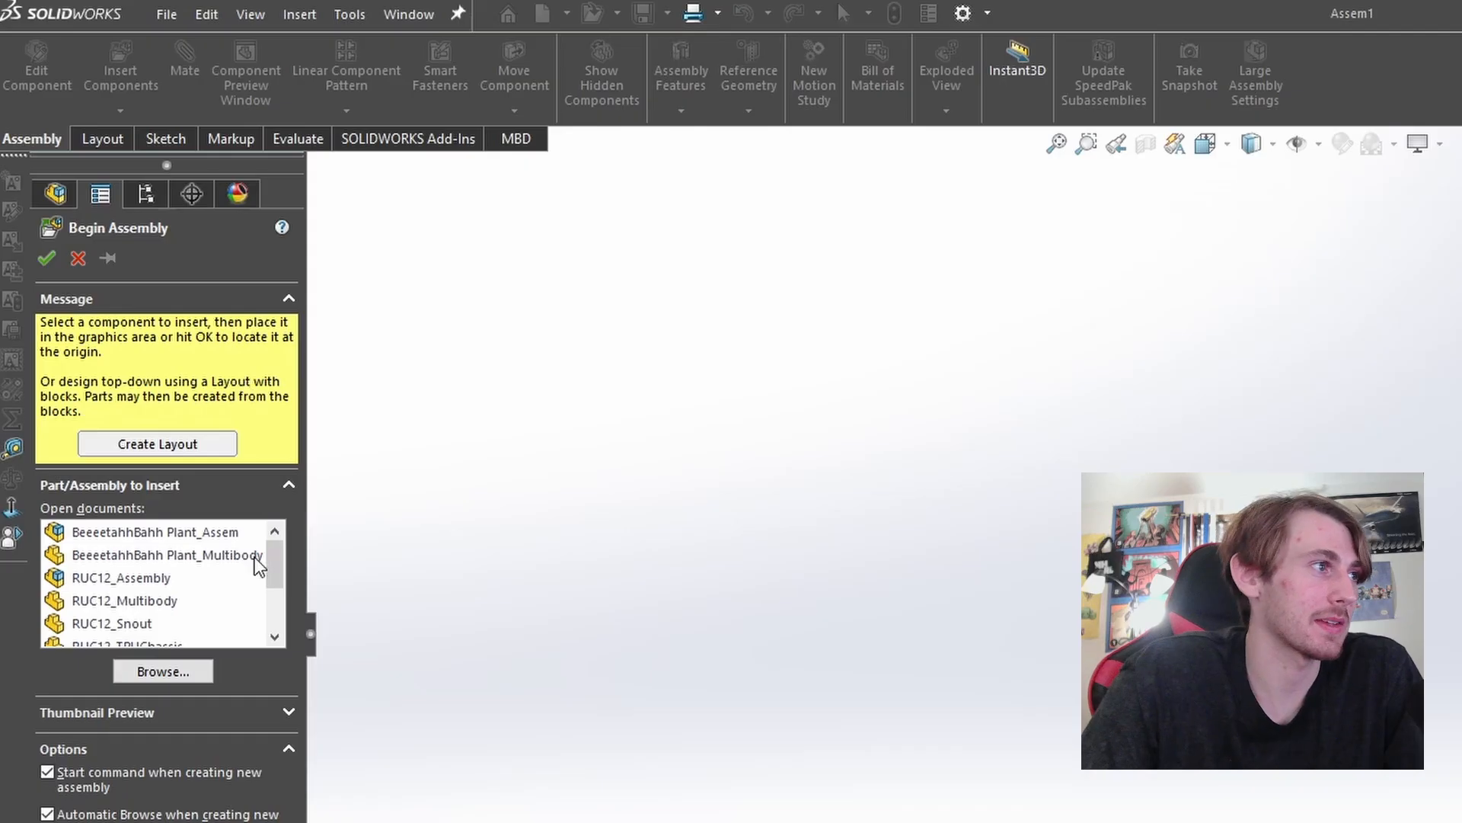
- Insert the open RUC12_Snout part in its Default configuration at the origin of the new assembly, and expand its feature list
{"action": "scroll", "coordinate": [227, 578], "scroll_direction": "down", "scroll_amount": 2}
{"action": "scroll", "coordinate": [227, 587], "scroll_direction": "down", "scroll_amount": 1}
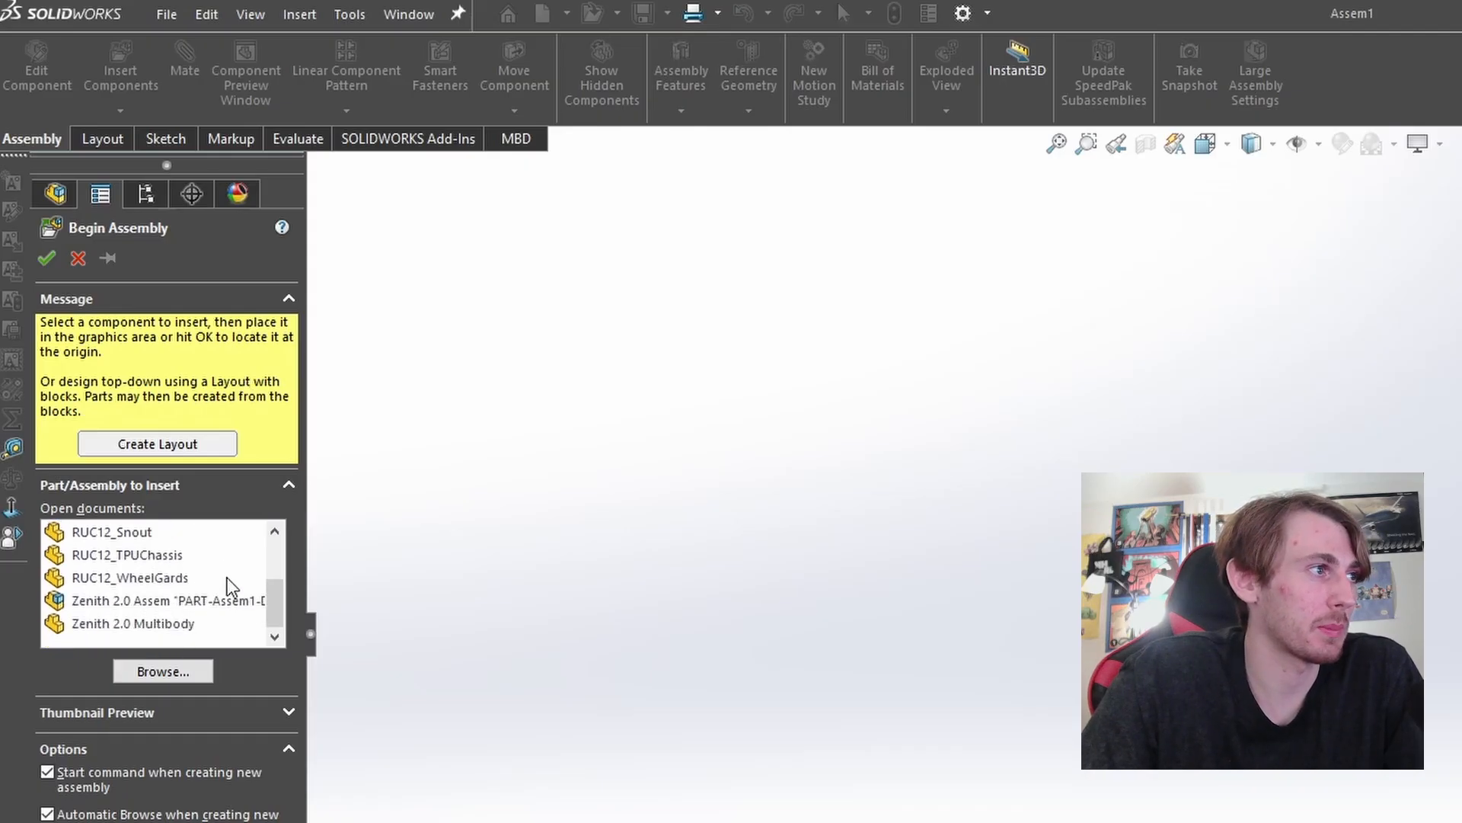
{"action": "scroll", "coordinate": [211, 622], "scroll_direction": "up", "scroll_amount": 2}
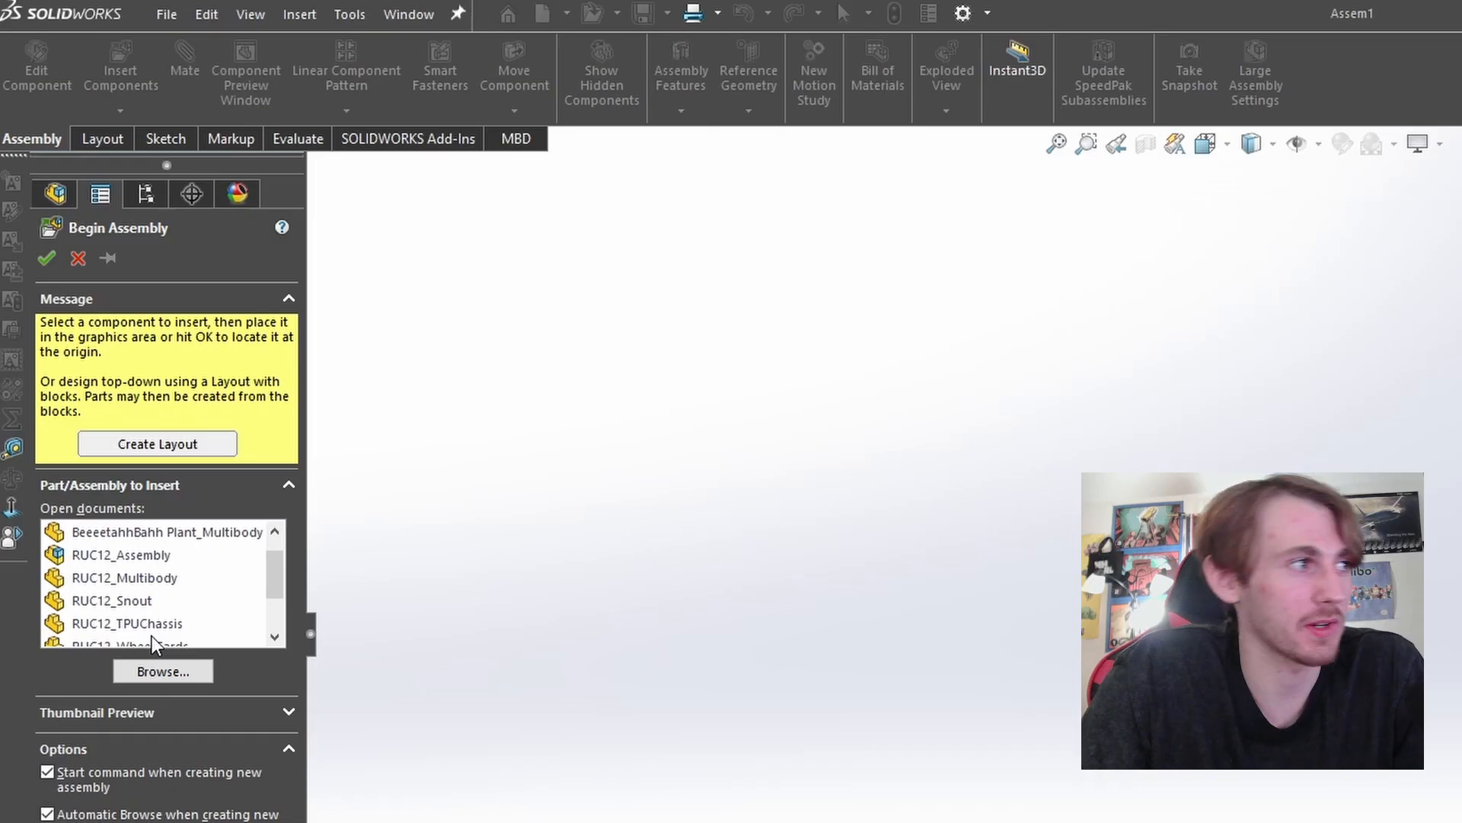
{"action": "left_click", "coordinate": [131, 601]}
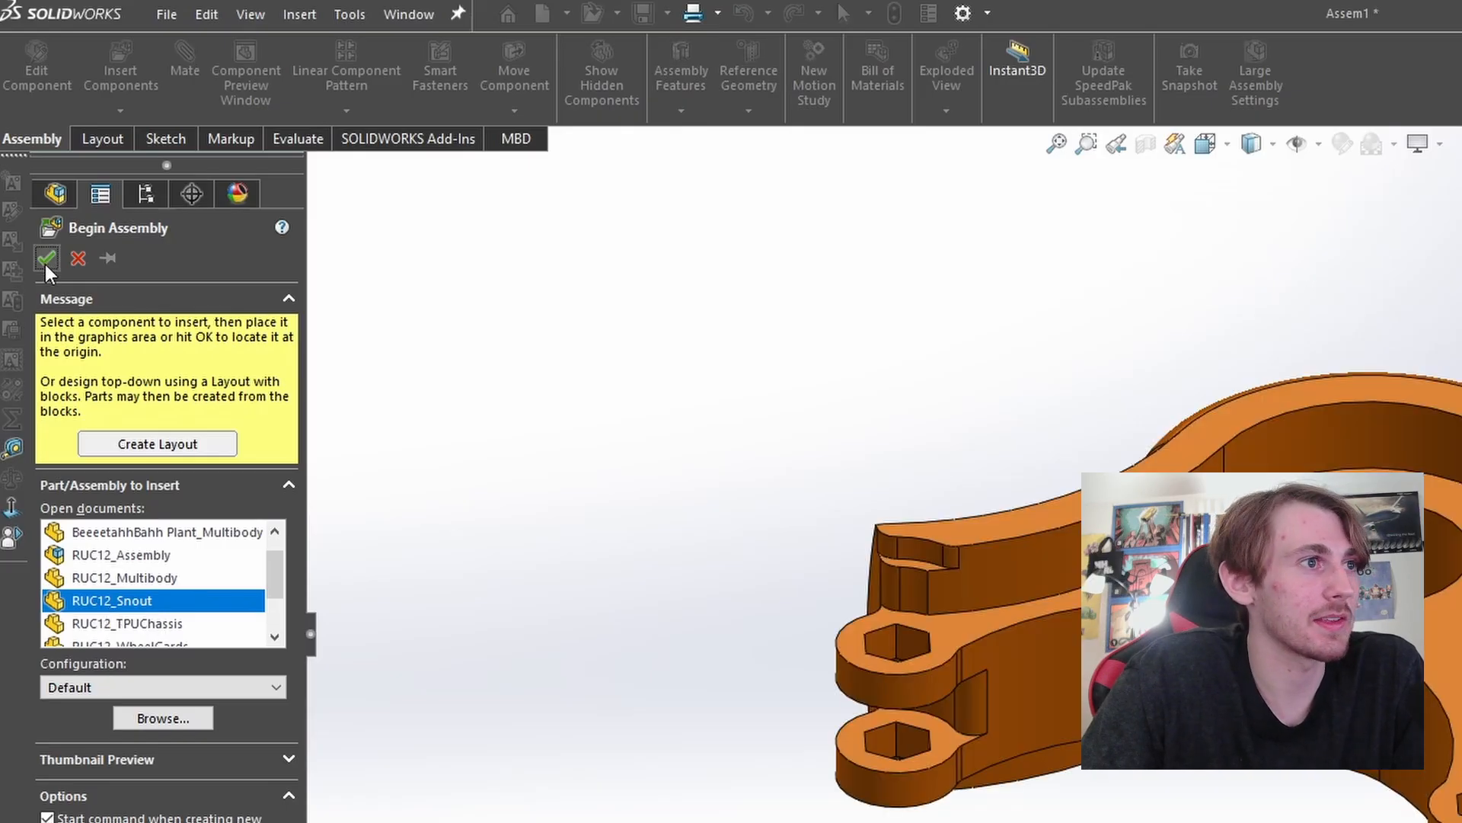
{"action": "left_click", "coordinate": [45, 259]}
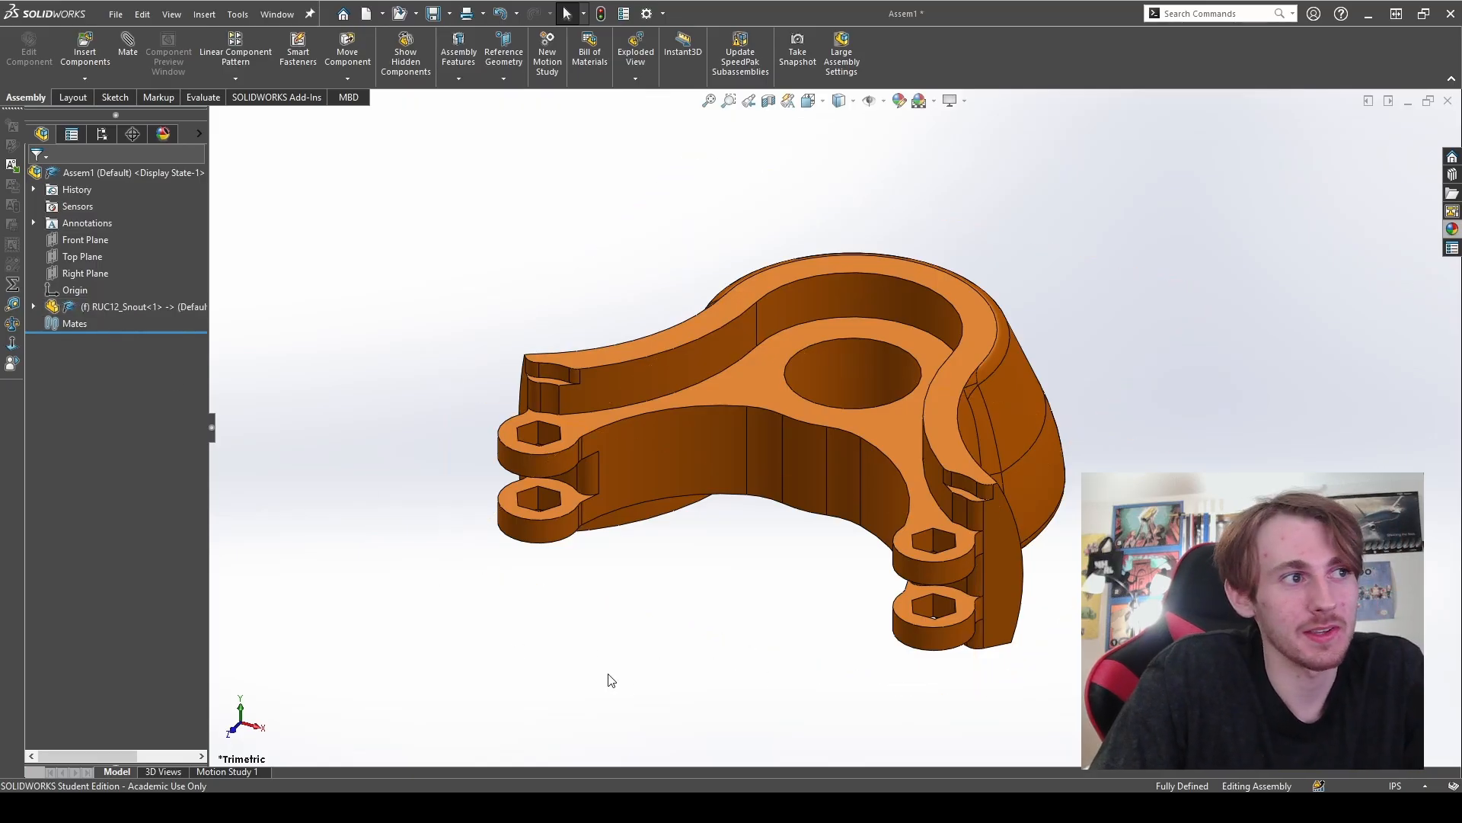
{"action": "scroll", "coordinate": [903, 361], "scroll_direction": "up", "scroll_amount": 2}
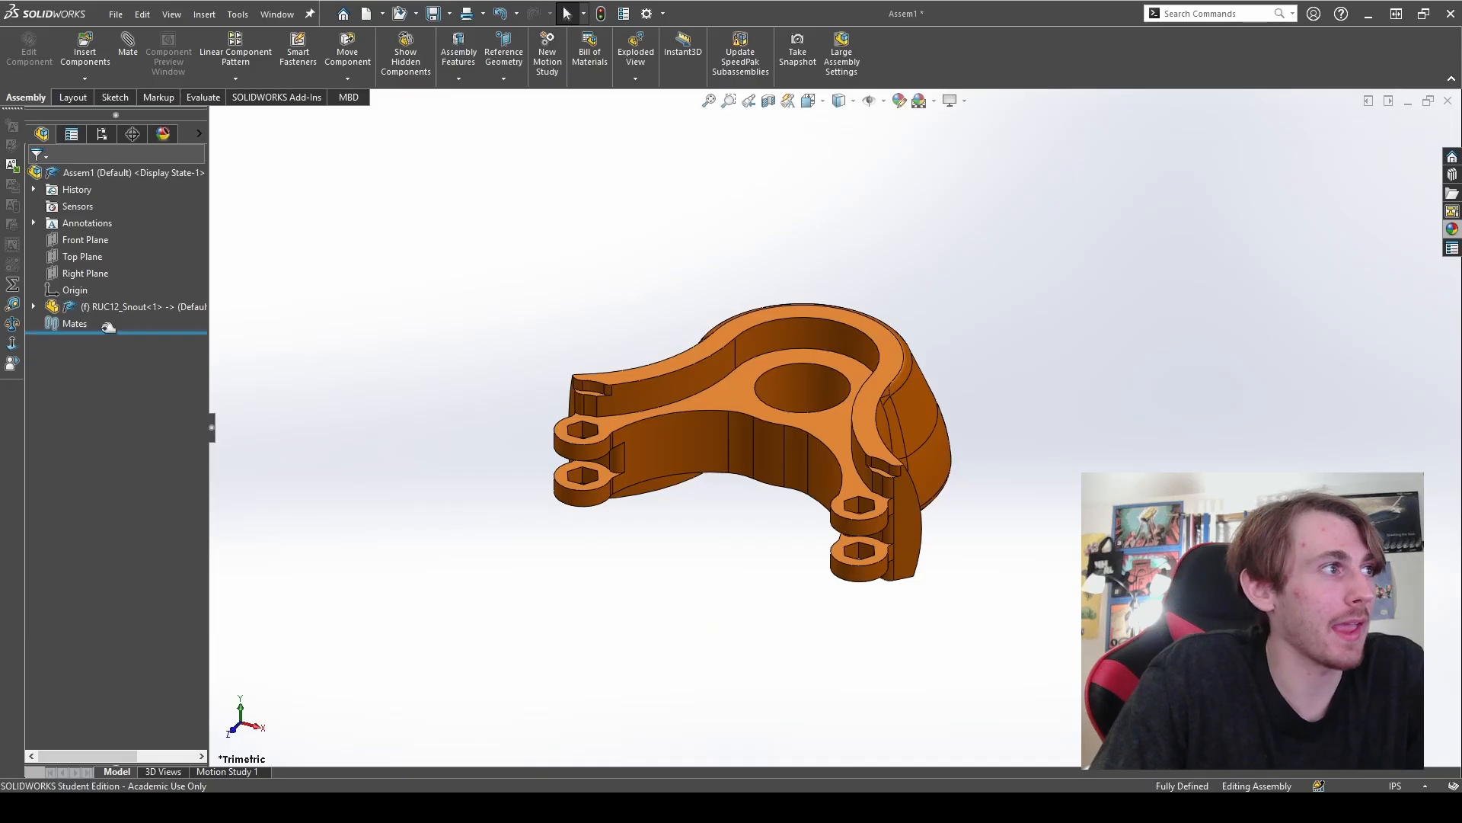
{"action": "left_click", "coordinate": [33, 306]}
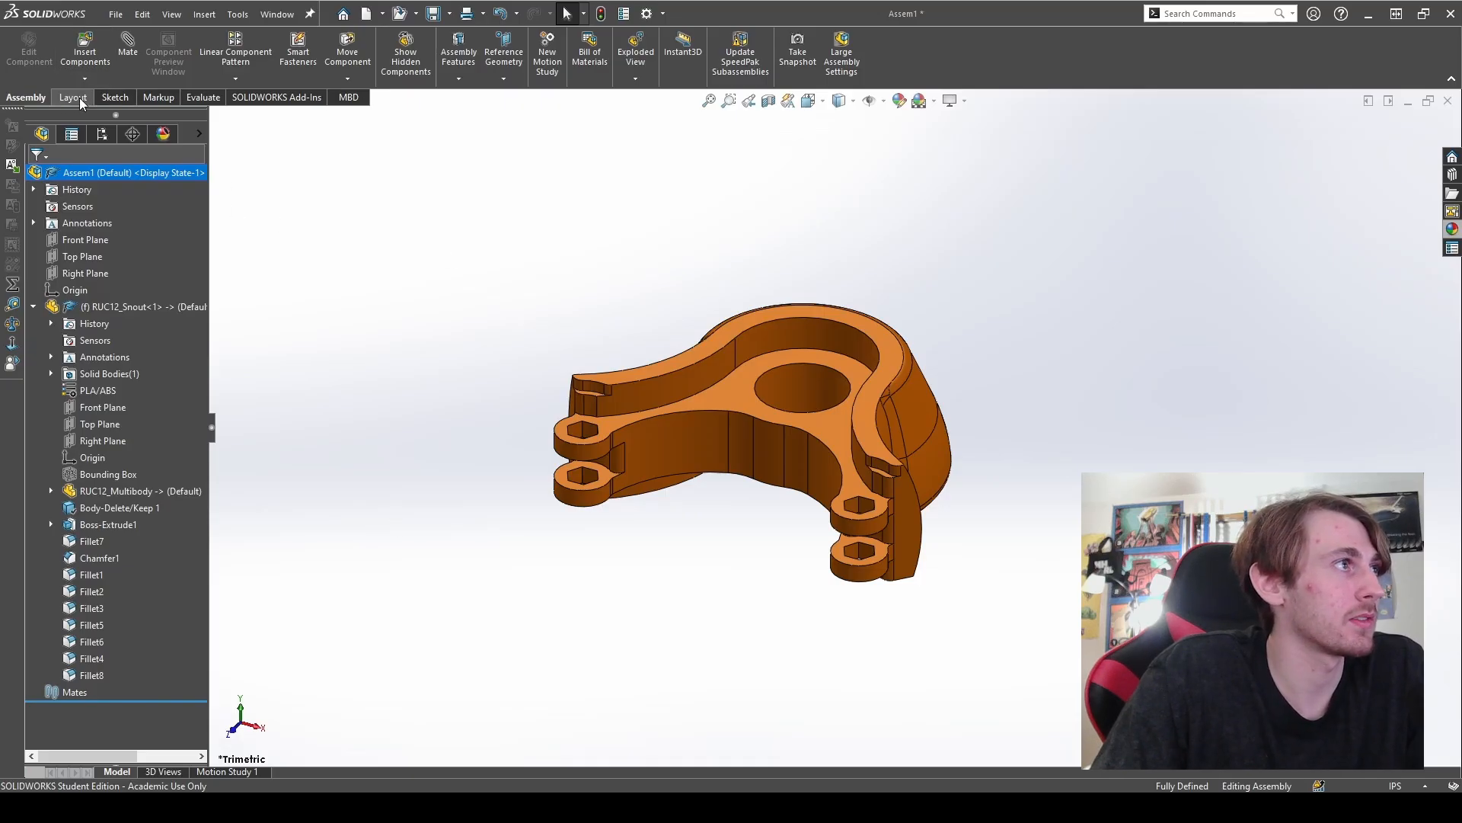
- Insert the open RUC12_TPUChassis part in its Default configuration at the assembly's origin
{"action": "left_click", "coordinate": [86, 53]}
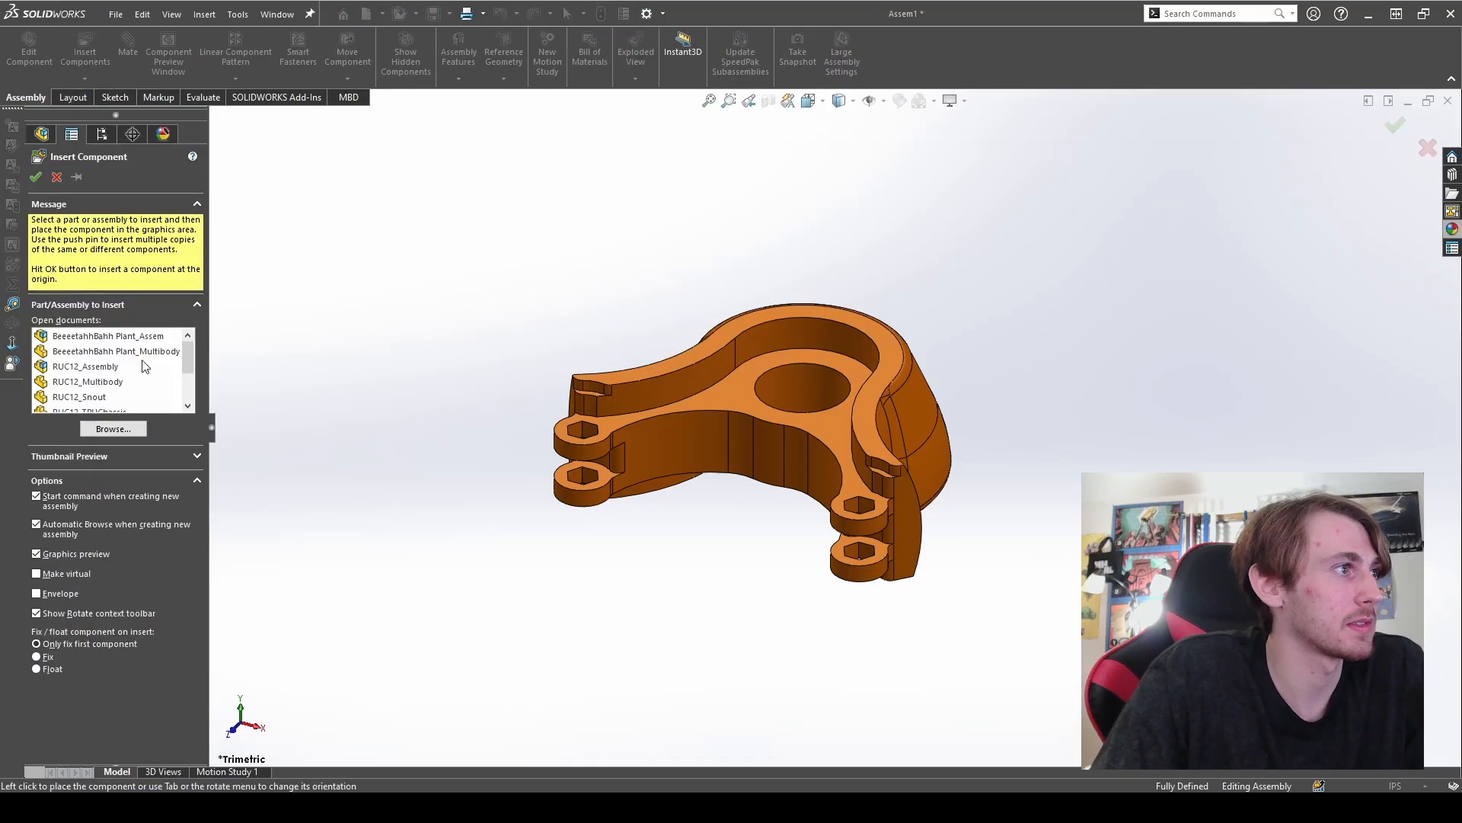
{"action": "scroll", "coordinate": [97, 398], "scroll_direction": "down", "scroll_amount": 2}
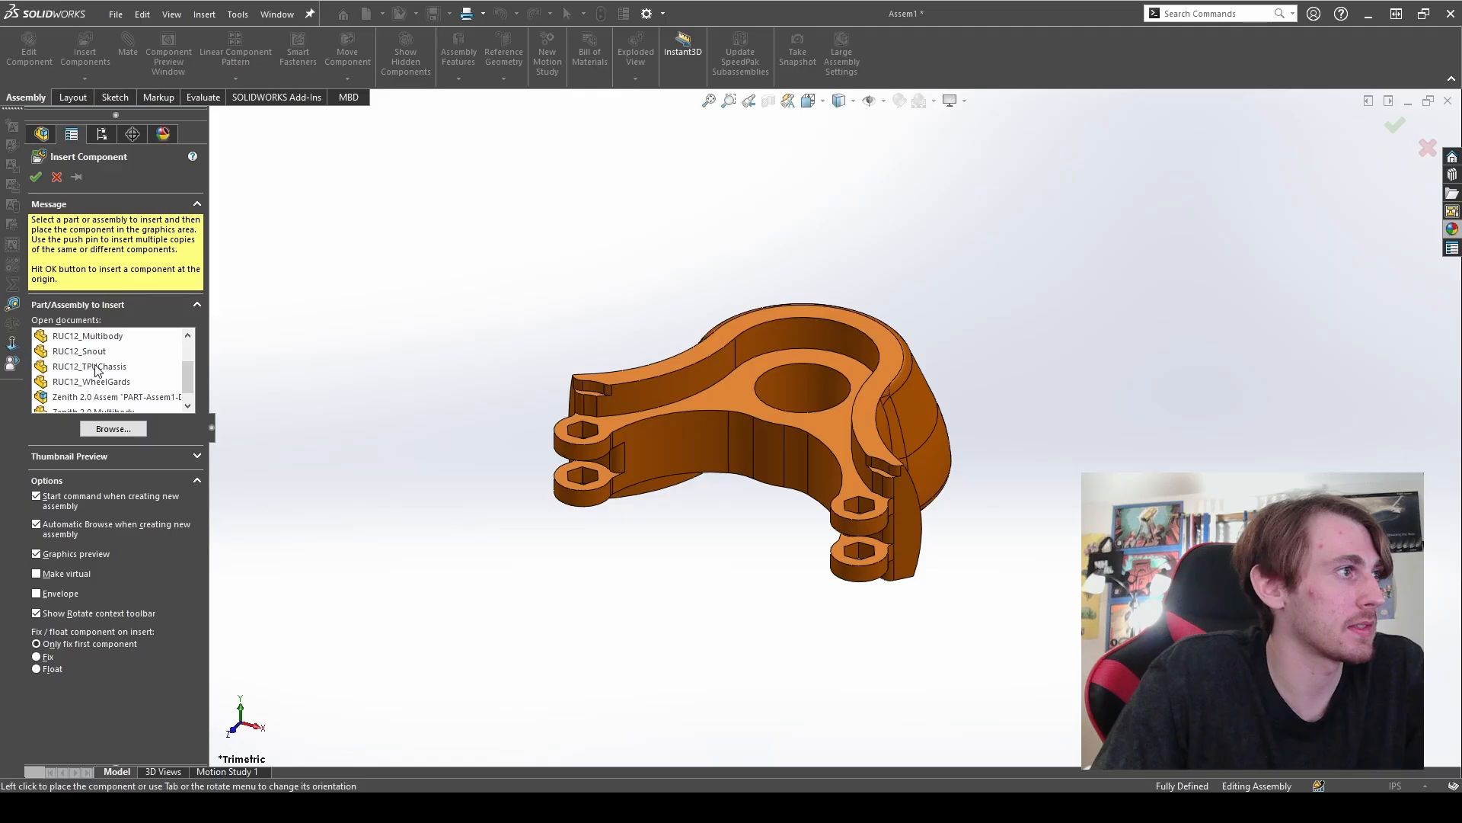
{"action": "left_click", "coordinate": [95, 366]}
{"action": "left_click", "coordinate": [36, 177]}
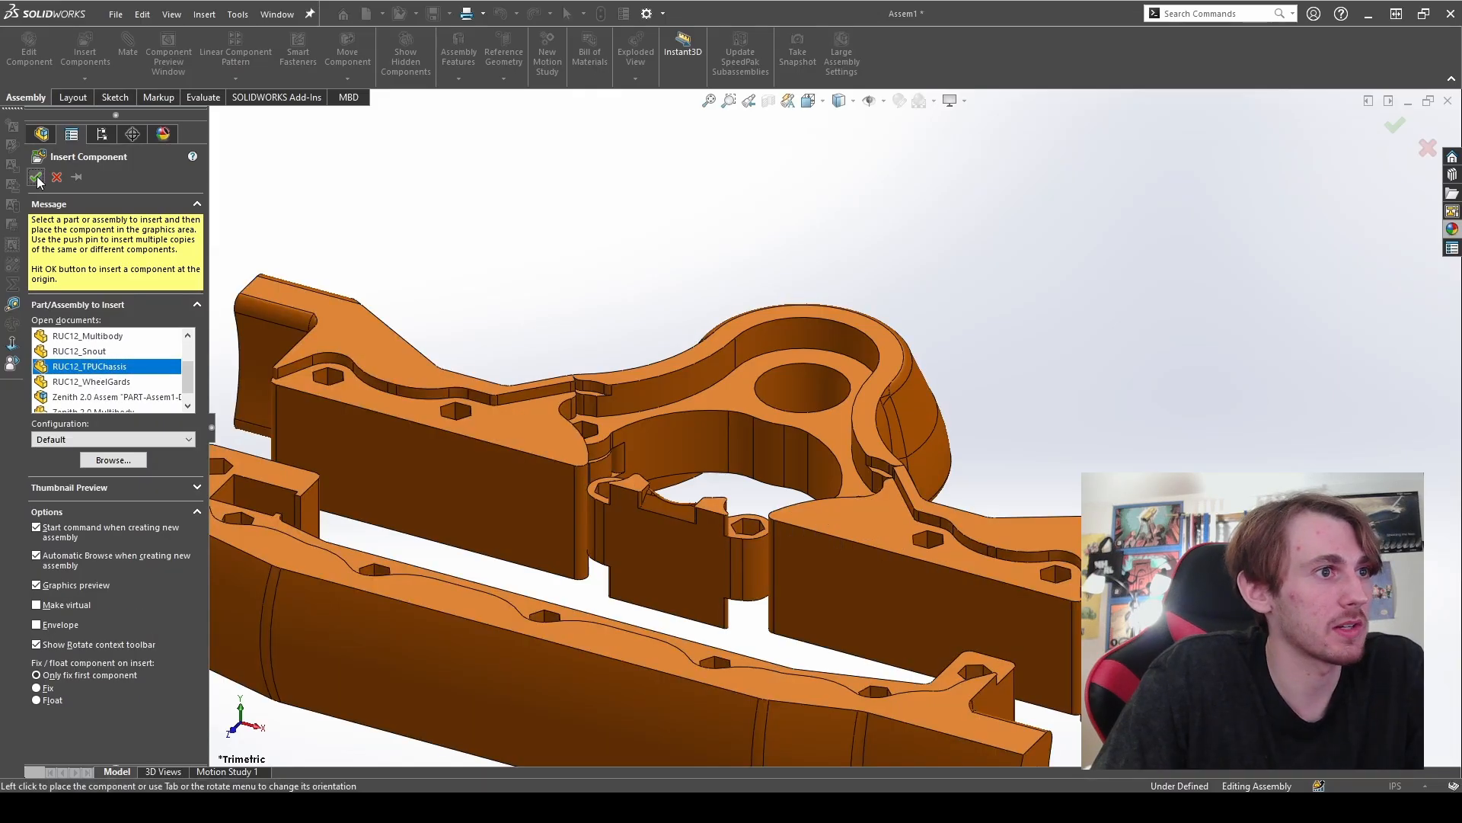
{"action": "scroll", "coordinate": [999, 525], "scroll_direction": "up", "scroll_amount": 2}
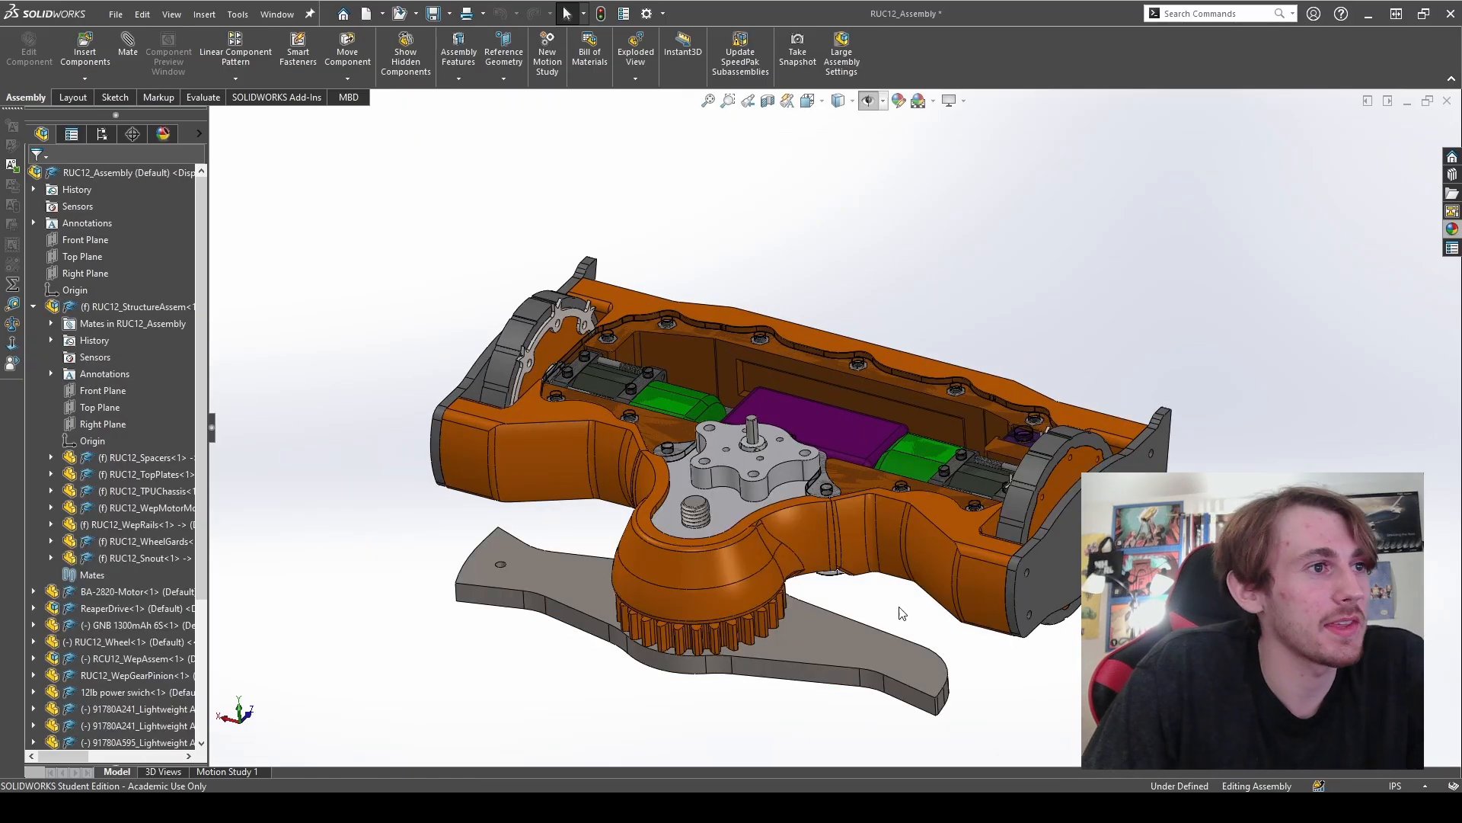
- In RUC12_Assembly, collapse and highlight the RUC12_StructureAssem subassembly, and open it in its own window
{"action": "middle_click_drag", "start_coordinate": [1015, 724], "coordinate": [1029, 673]}
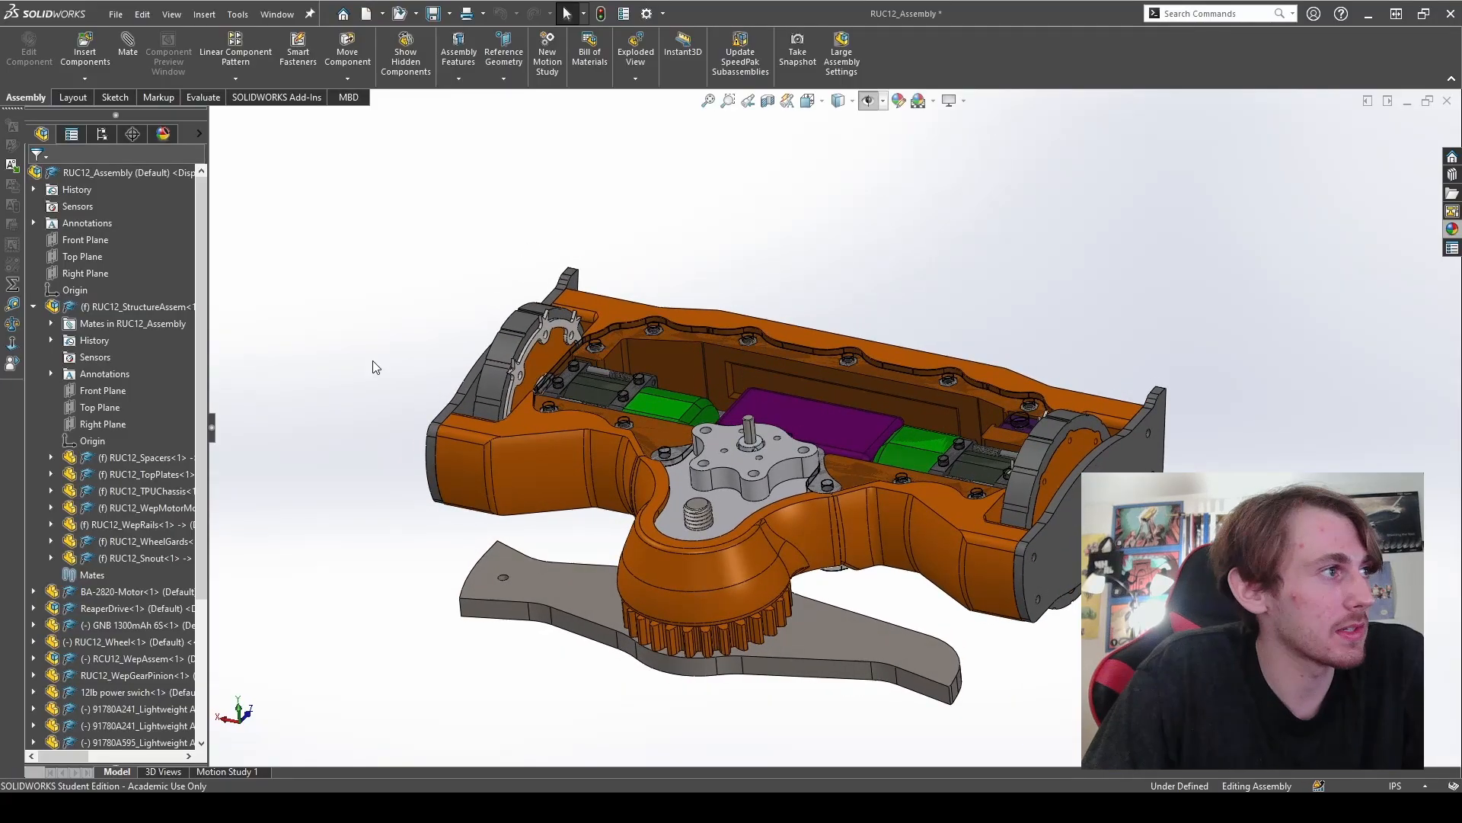
{"action": "left_click", "coordinate": [33, 306]}
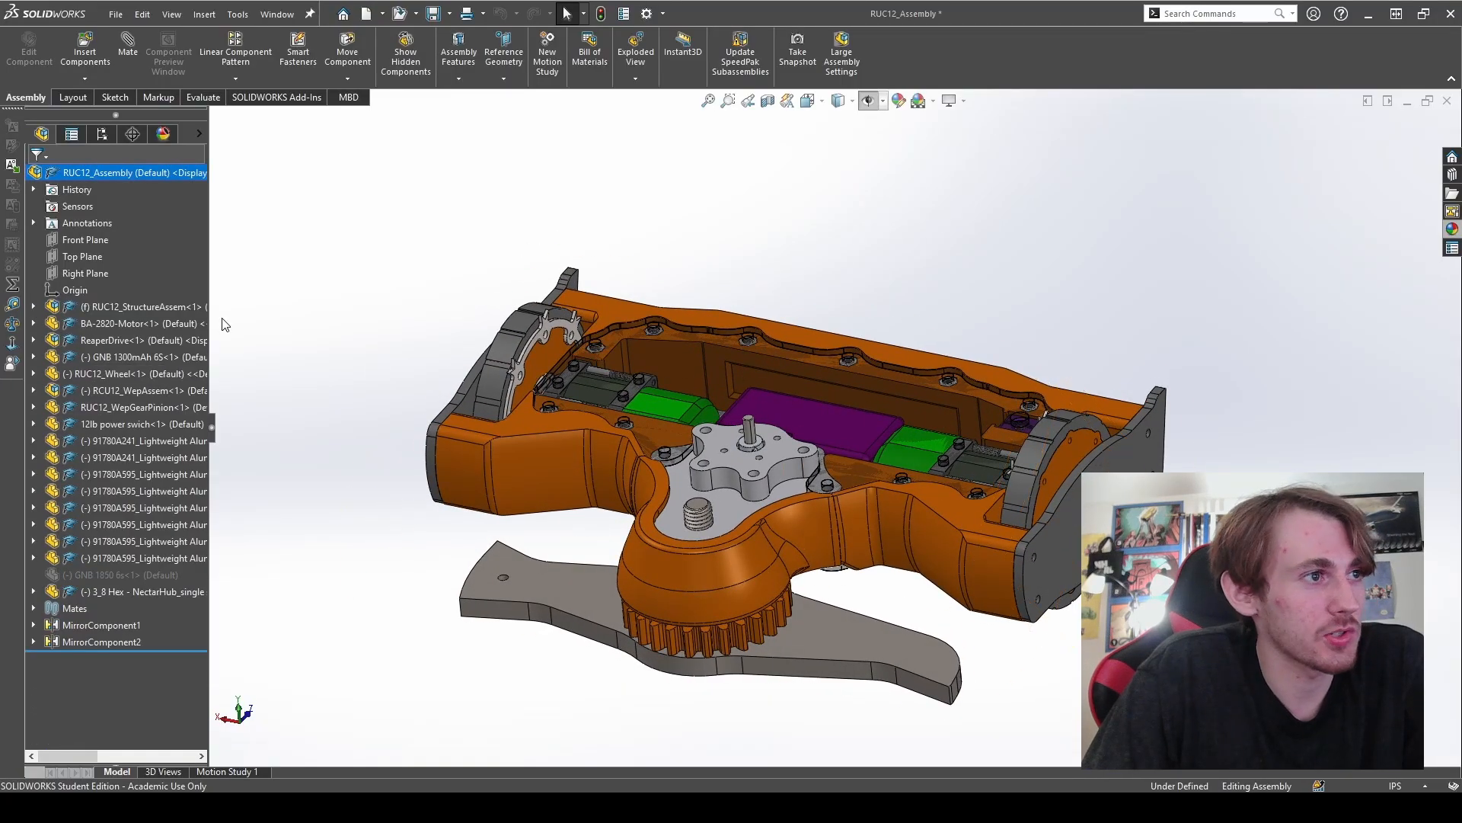
{"action": "left_click", "coordinate": [151, 307]}
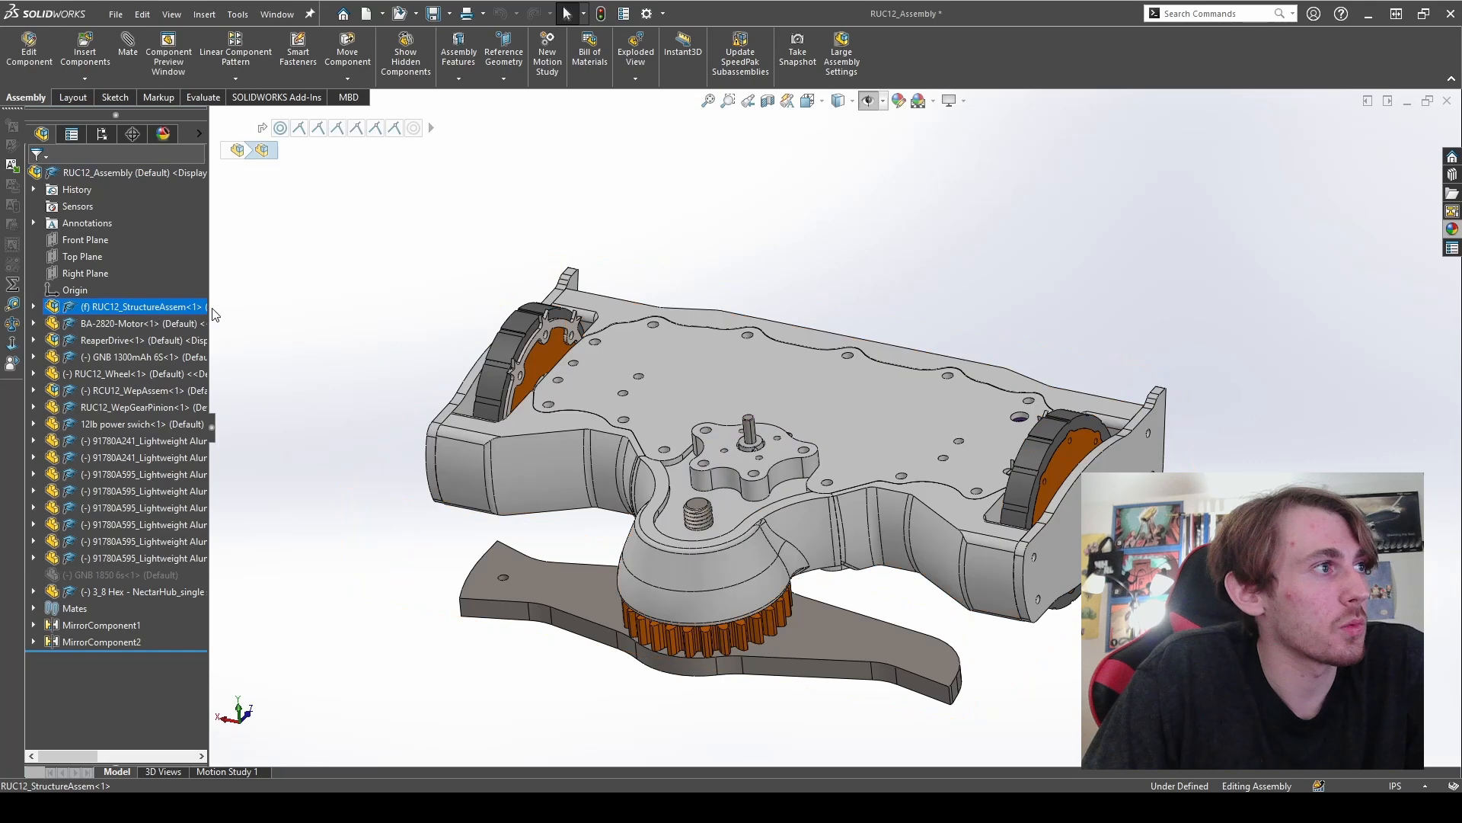
{"action": "left_click", "coordinate": [625, 179]}
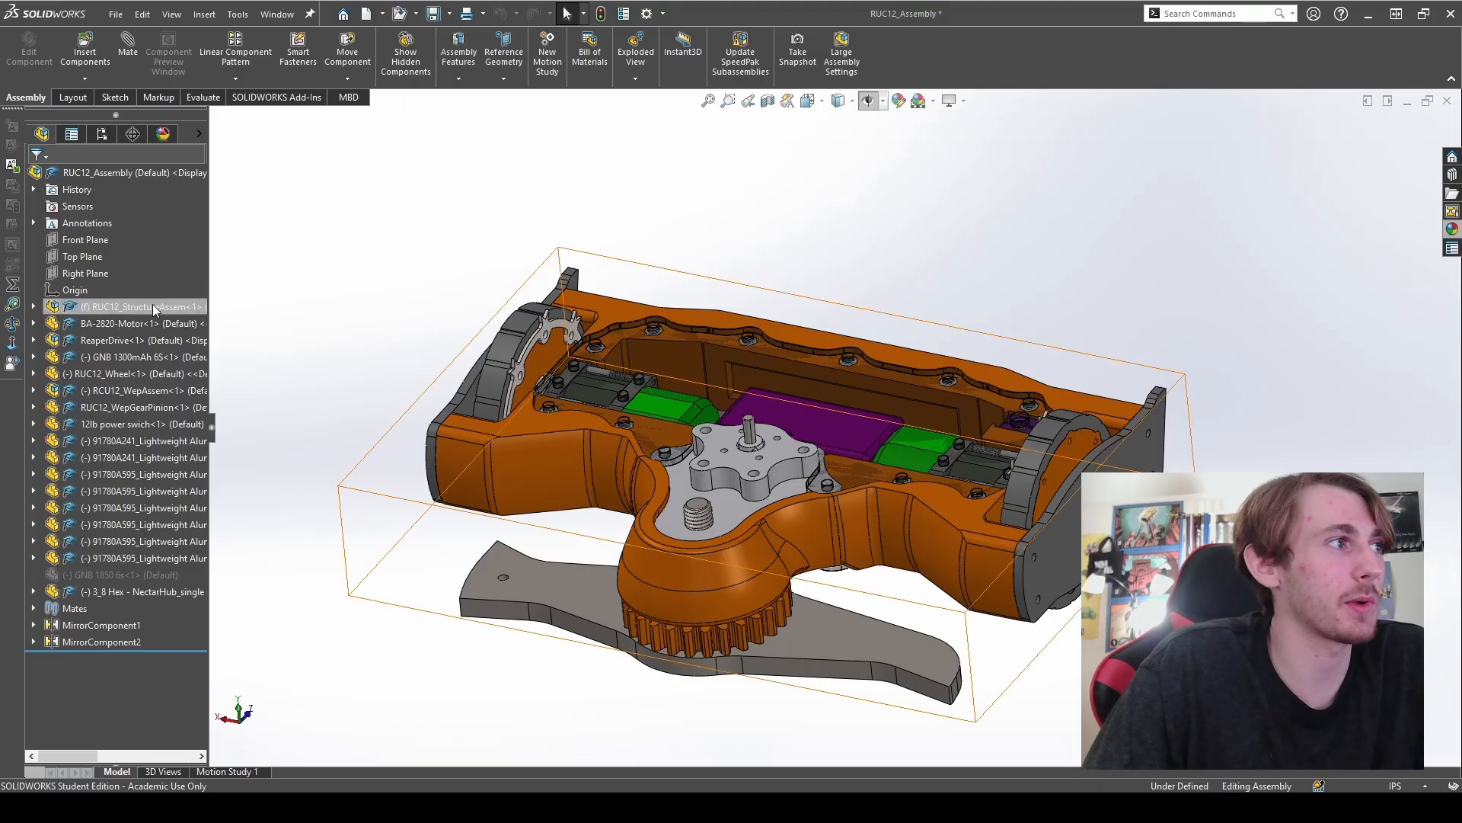
{"action": "left_click", "coordinate": [133, 302]}
{"action": "left_click", "coordinate": [153, 257]}
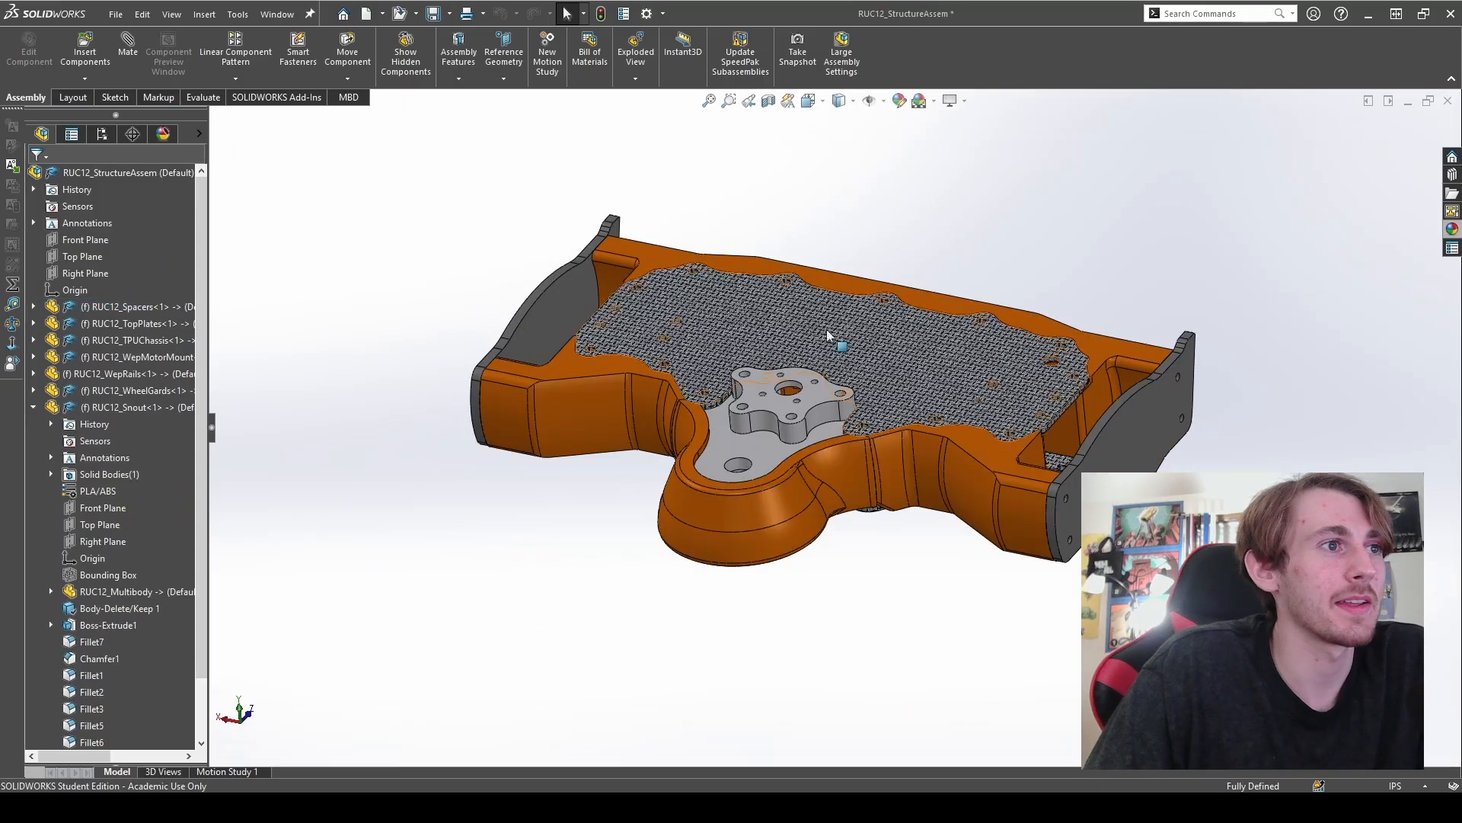
- Inspect the RUC12_StructureAssem frame from a slightly different angle, and switch back to RUC12_Assembly
{"action": "mouse_move", "coordinate": [1048, 653]}
{"action": "middle_mouse_down"}
{"action": "mouse_move", "coordinate": [1055, 518]}
{"action": "mouse_move", "coordinate": [1053, 651]}
{"action": "middle_mouse_up"}
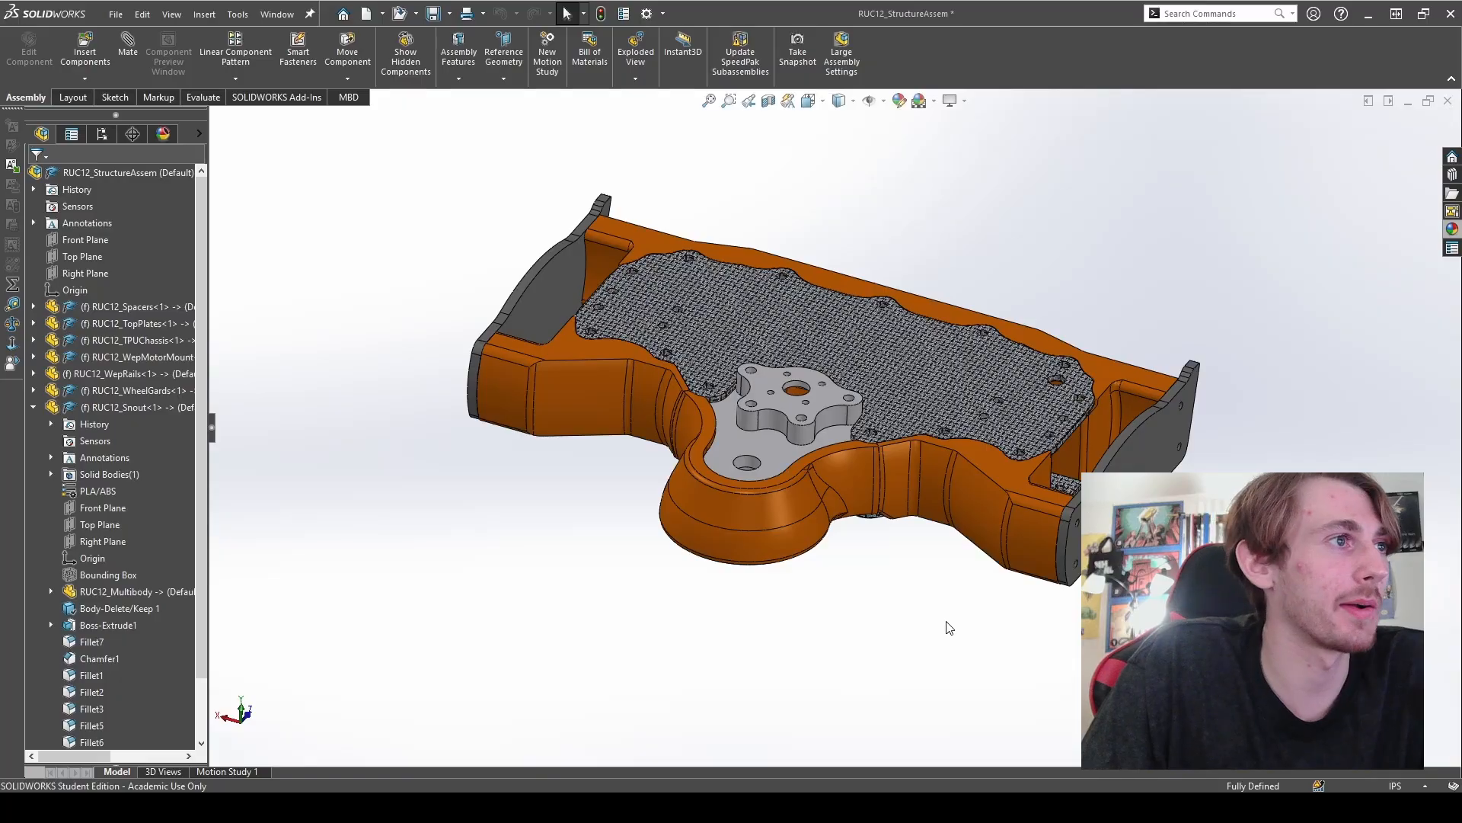
{"action": "mouse_move", "coordinate": [949, 627]}
{"action": "middle_mouse_down"}
{"action": "mouse_move", "coordinate": [962, 274]}
{"action": "mouse_move", "coordinate": [948, 623]}
{"action": "middle_mouse_up"}
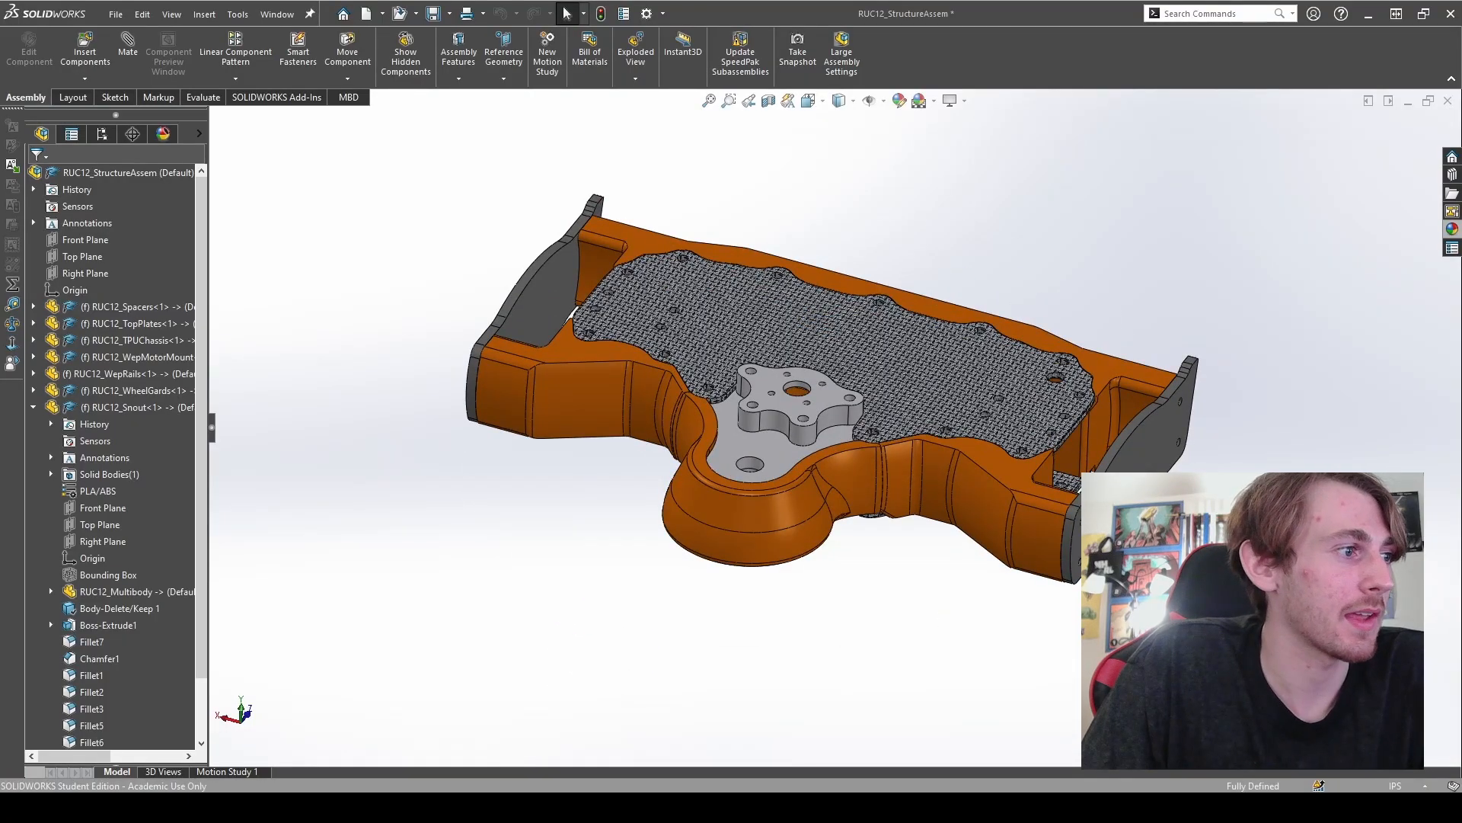
{"action": "left_click", "coordinate": [369, 765]}
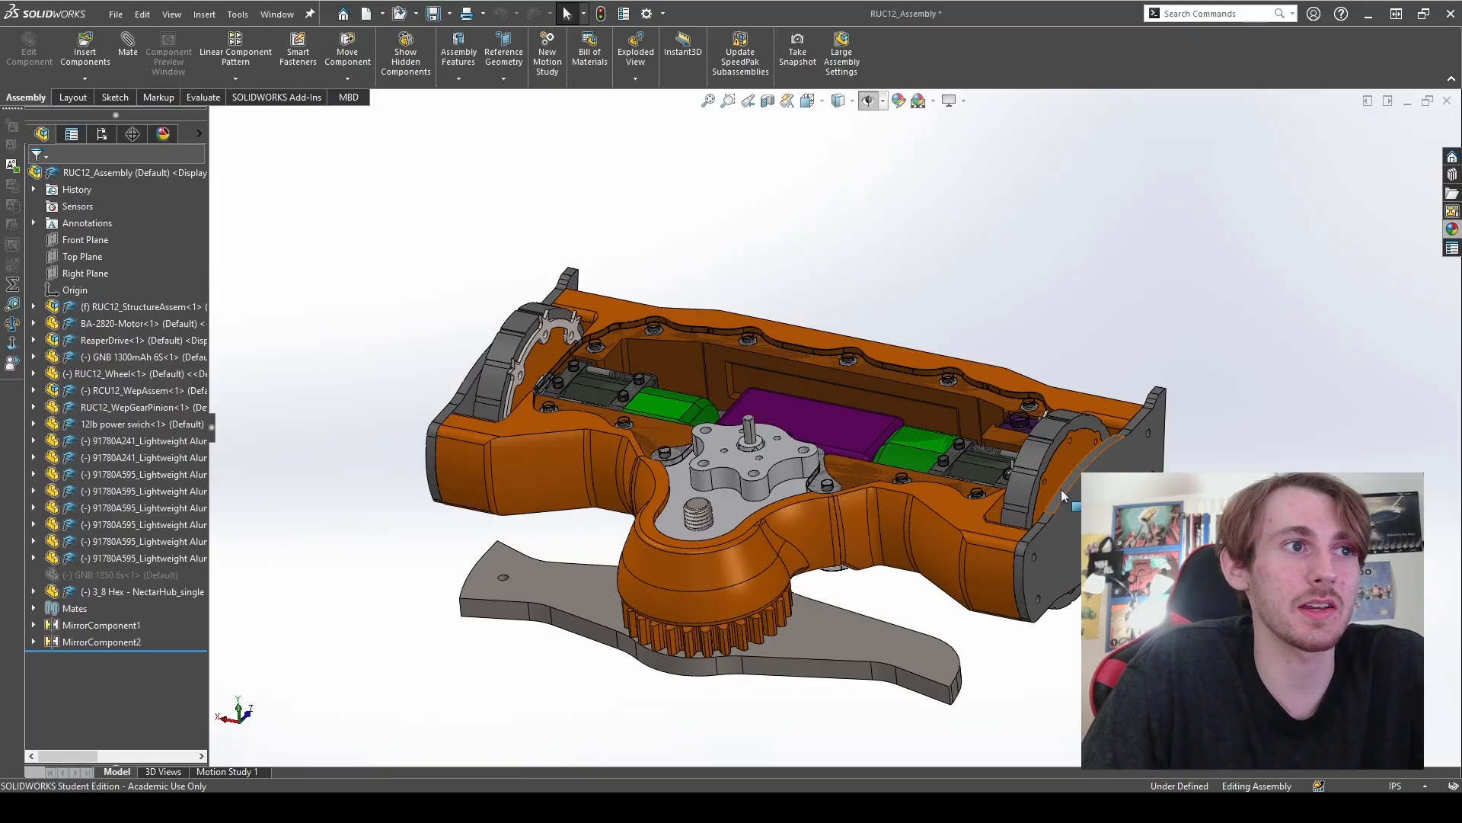
- From RUC12_Assembly, open the RCU12_WepAssem weapon subassembly in its own window
{"action": "middle_click_drag", "start_coordinate": [1075, 506], "coordinate": [1069, 570]}
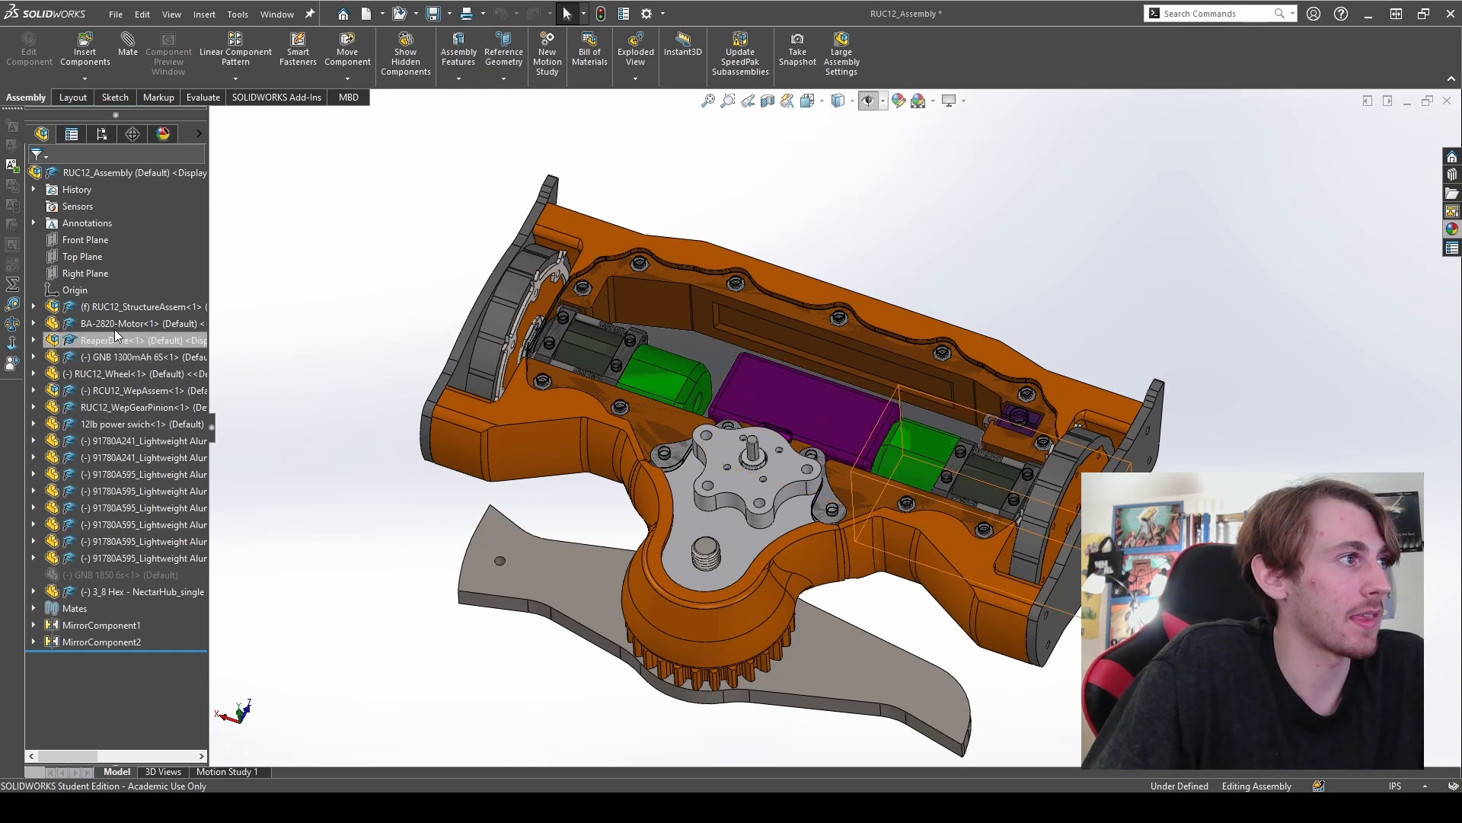
{"action": "left_click", "coordinate": [136, 390]}
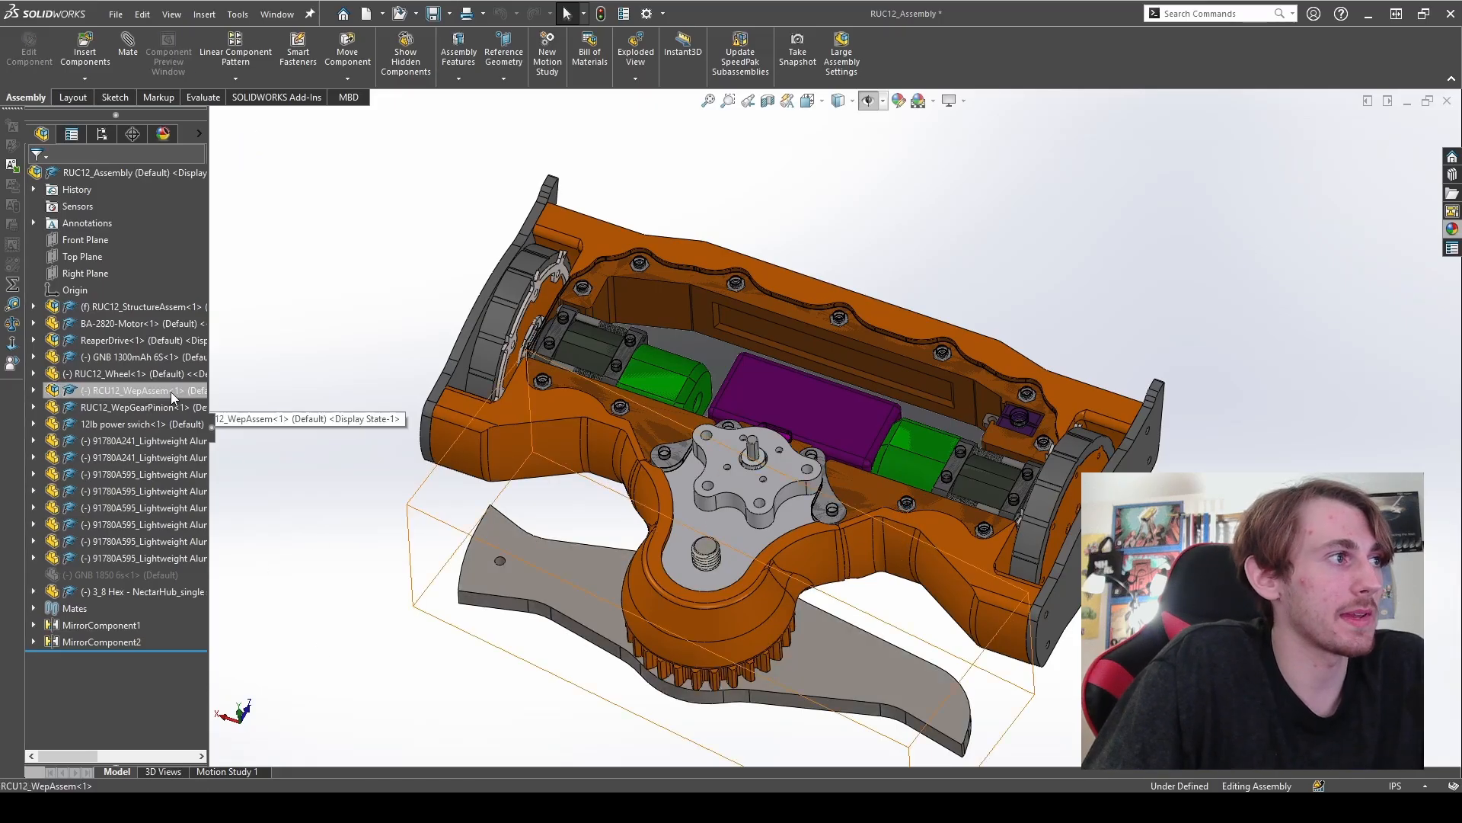
{"action": "left_click", "coordinate": [214, 358]}
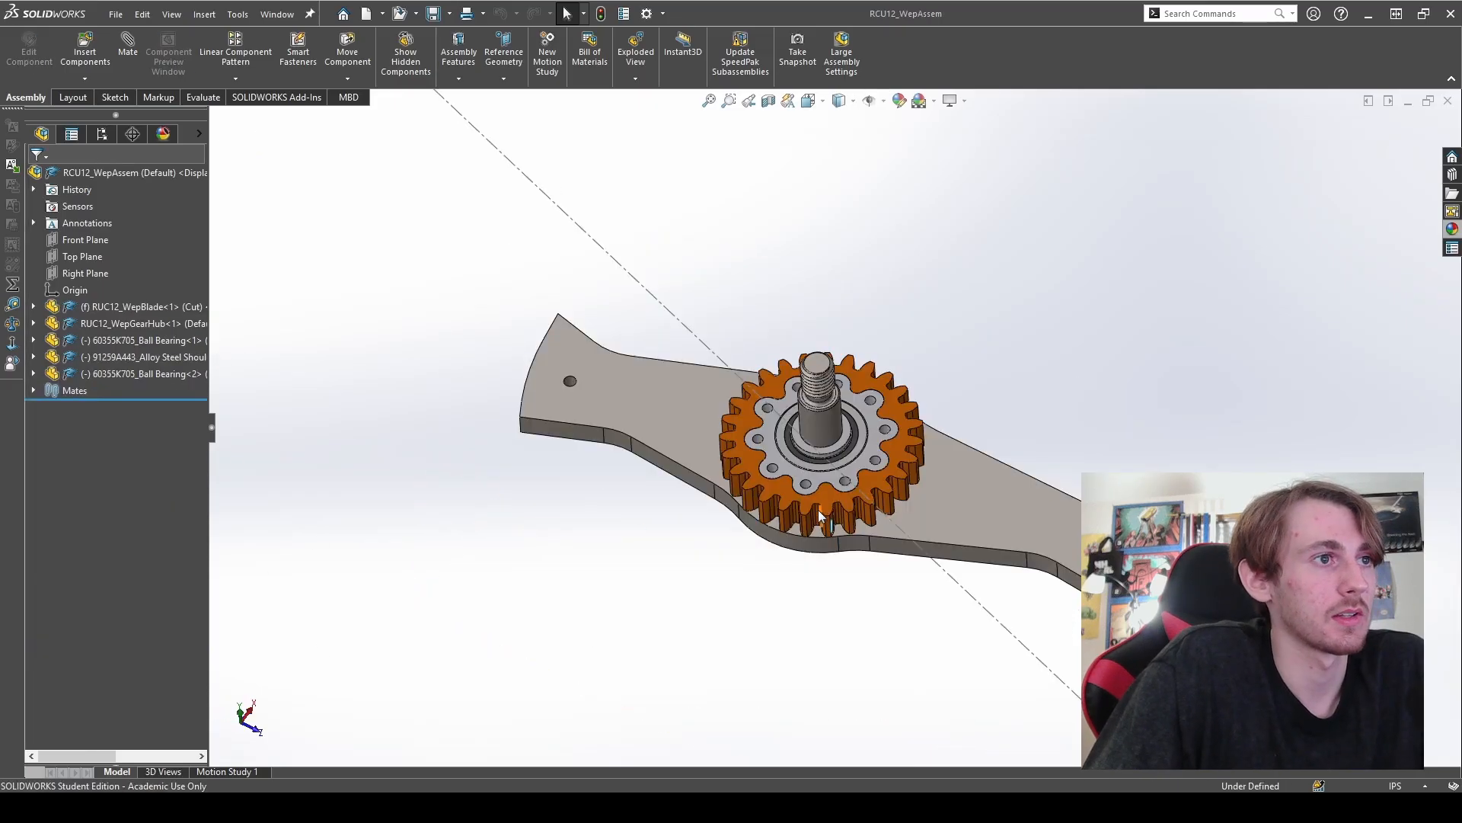
- Open the RUC12_WepBlade part from the weapon subassembly in its own window, and inspect the blade's flat face with its bolt-hole circle
{"action": "middle_click_drag", "start_coordinate": [818, 510], "coordinate": [966, 492]}
{"action": "left_click", "coordinate": [968, 490]}
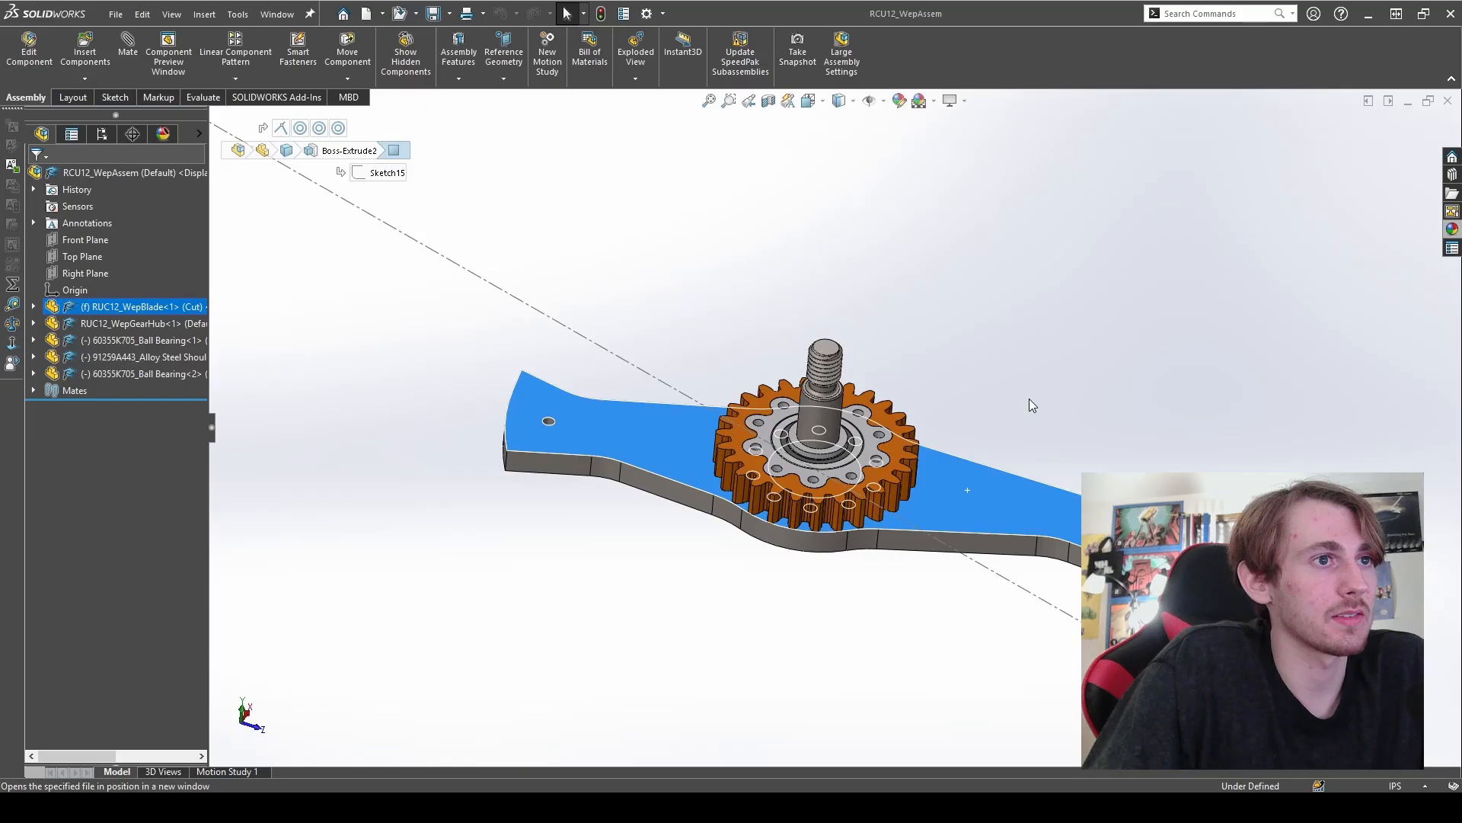
{"action": "left_click", "coordinate": [1029, 399]}
{"action": "middle_click_drag", "start_coordinate": [843, 485], "coordinate": [894, 676]}
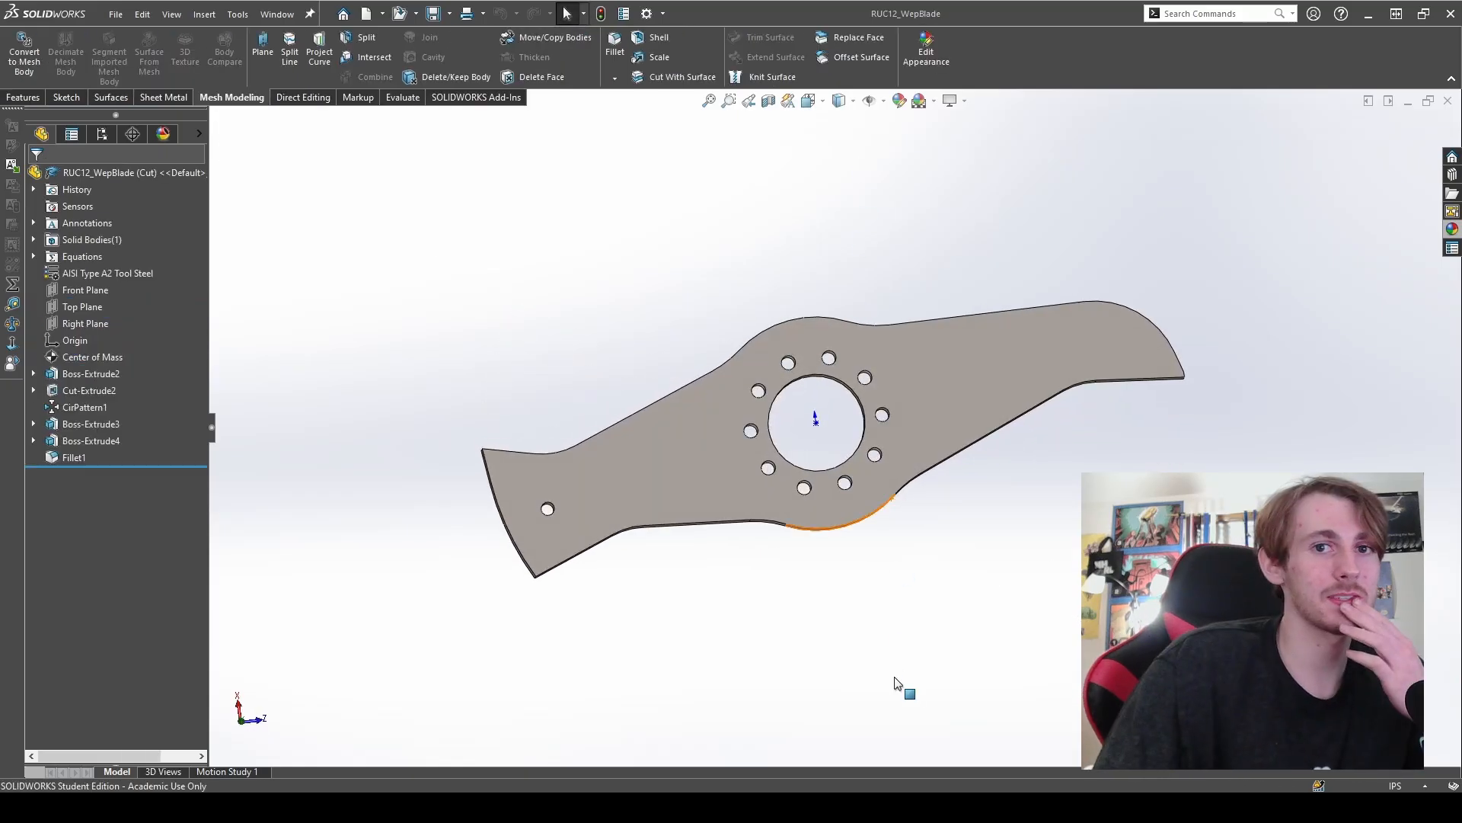
{"action": "middle_click_drag", "start_coordinate": [970, 643], "coordinate": [835, 308]}
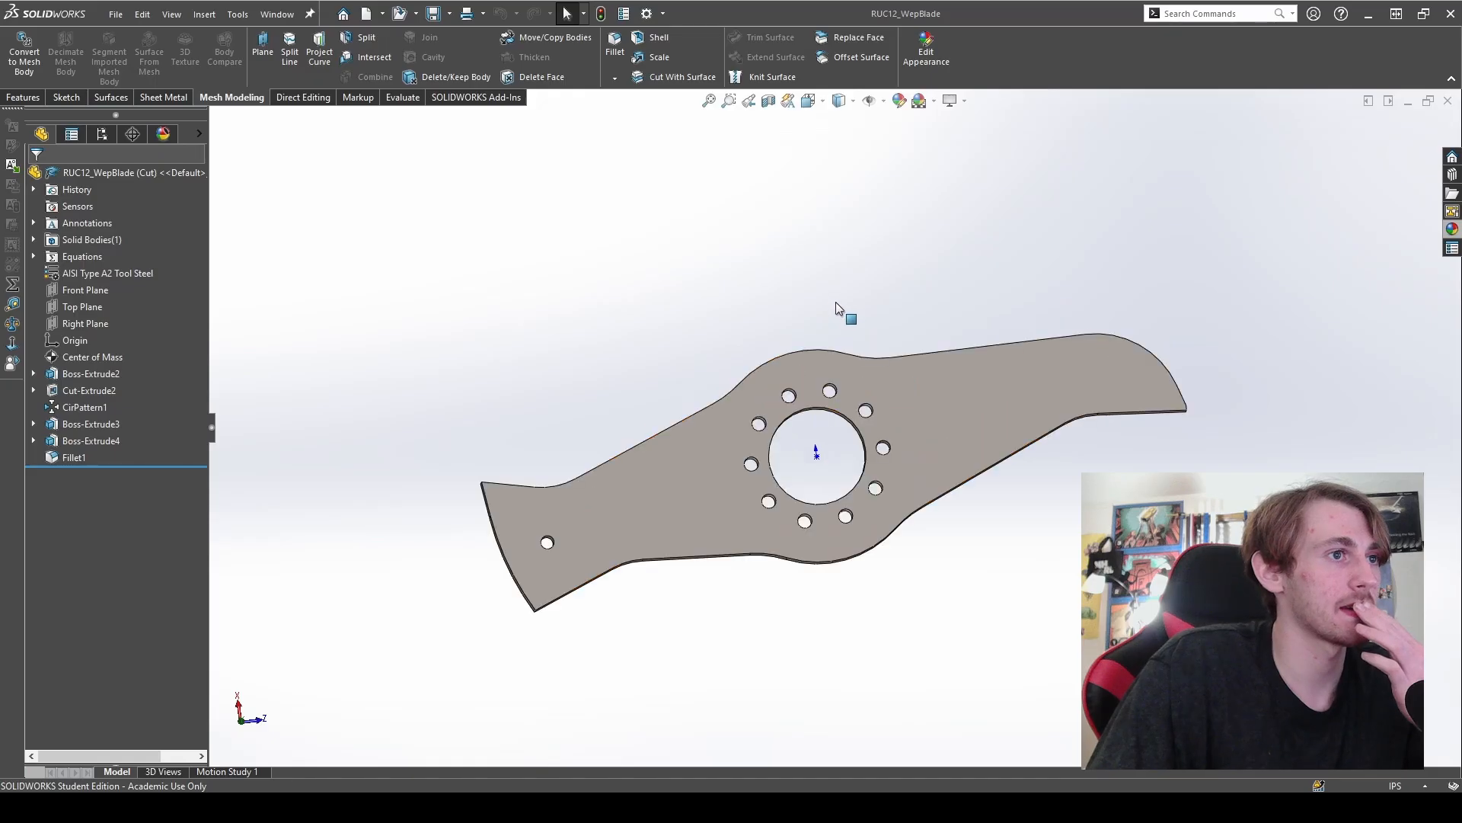
{"action": "scroll", "coordinate": [950, 419], "scroll_direction": "down", "scroll_amount": 2}
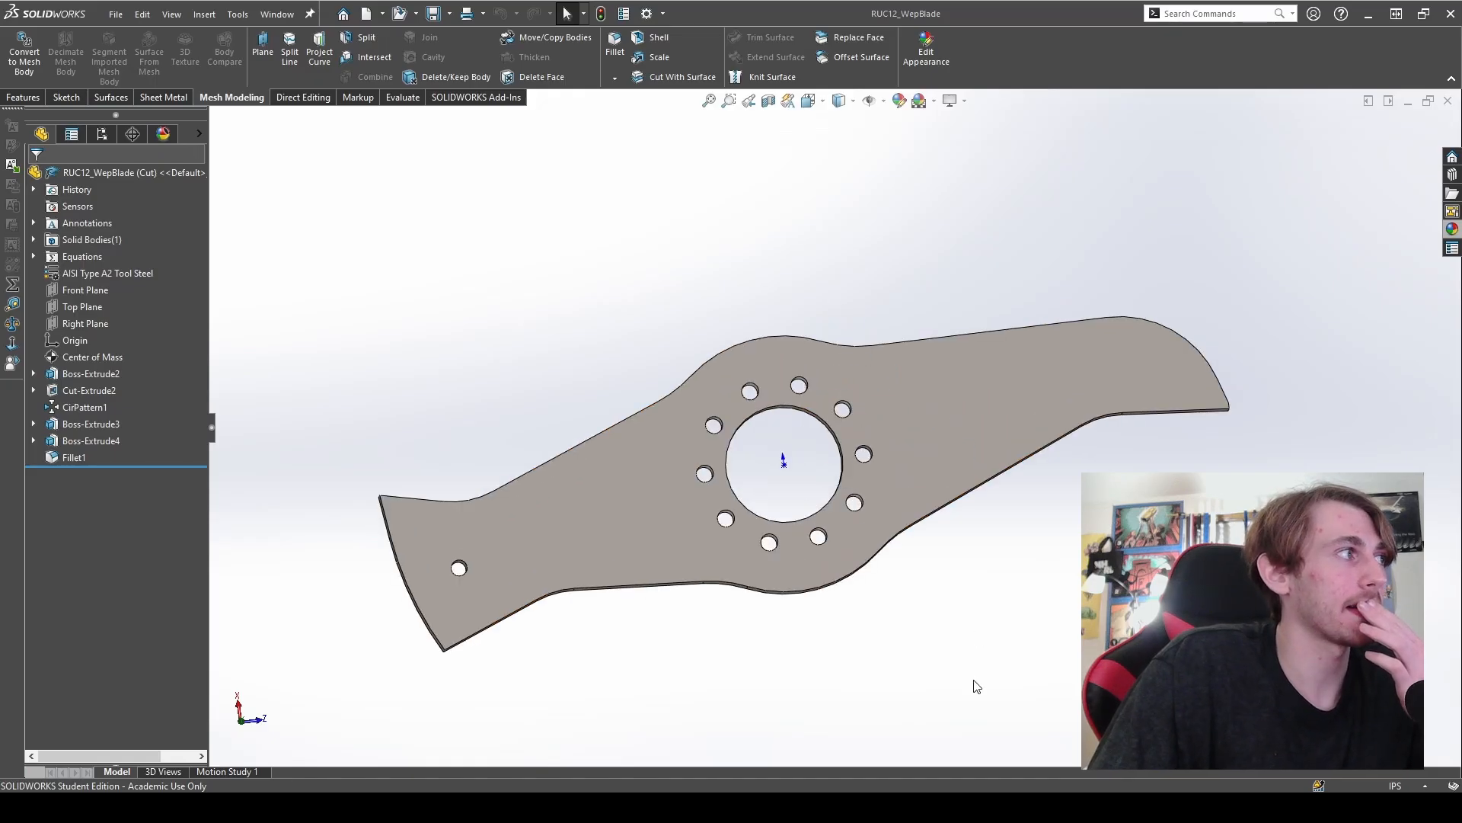